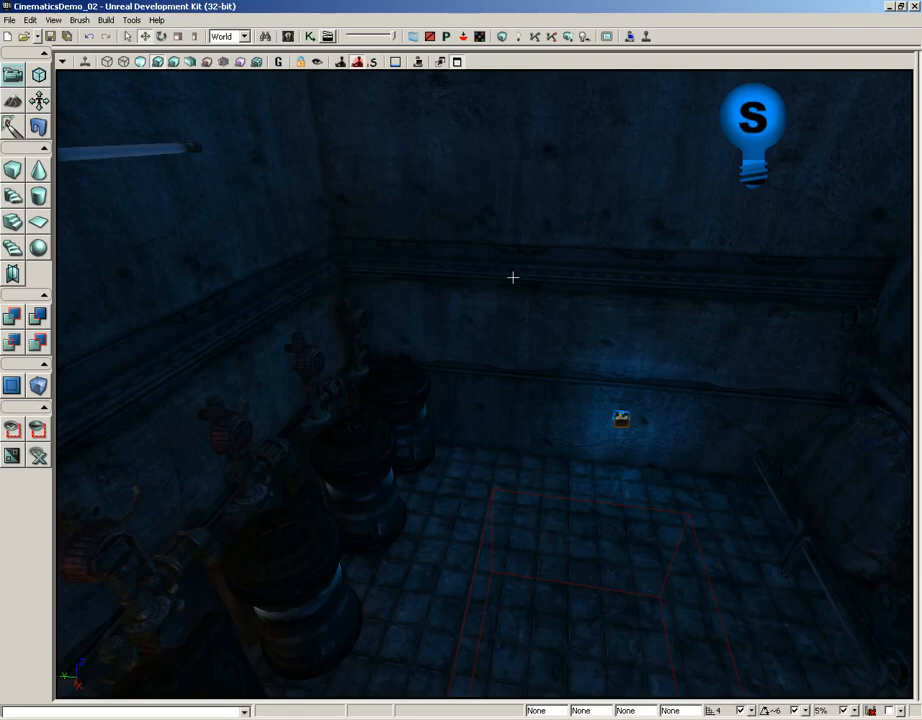
- Inspect the material override assigned to the wall-mounted fluorescent light mesh in its Static Mesh Component Rendering properties
right_click_drag(513, 277, 465, 195)
left_click_drag(465, 195, 507, 305)
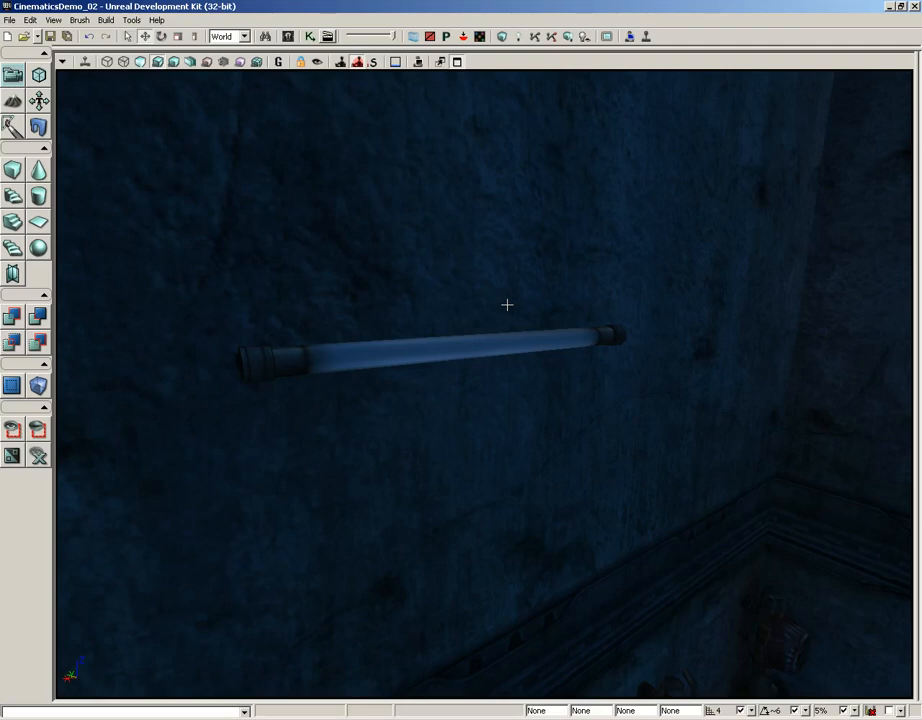
left_click(413, 352)
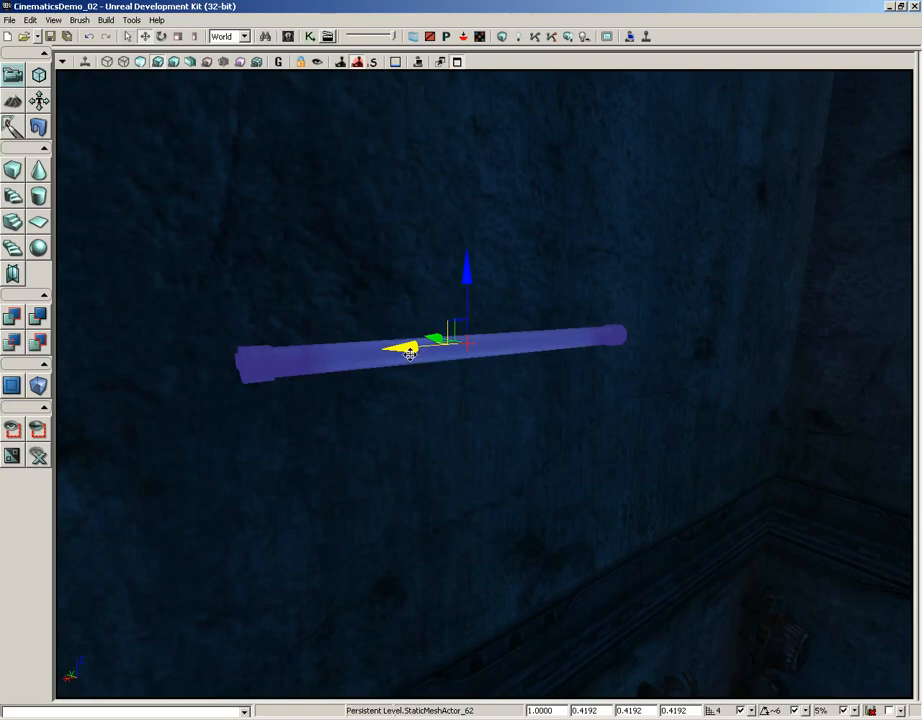
double_click(337, 358)
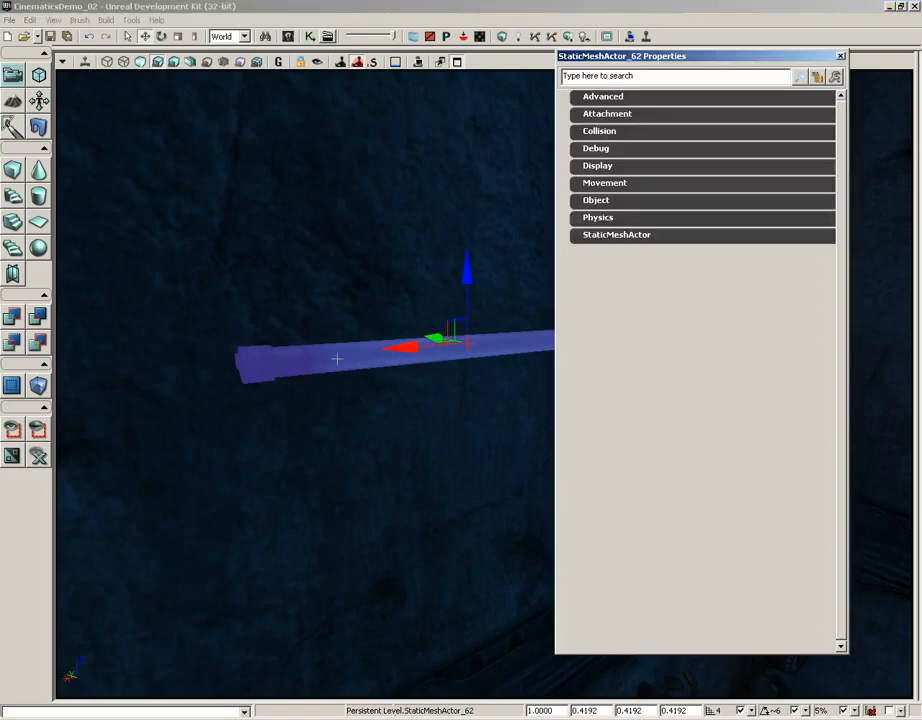
left_click(598, 234)
left_click(618, 252)
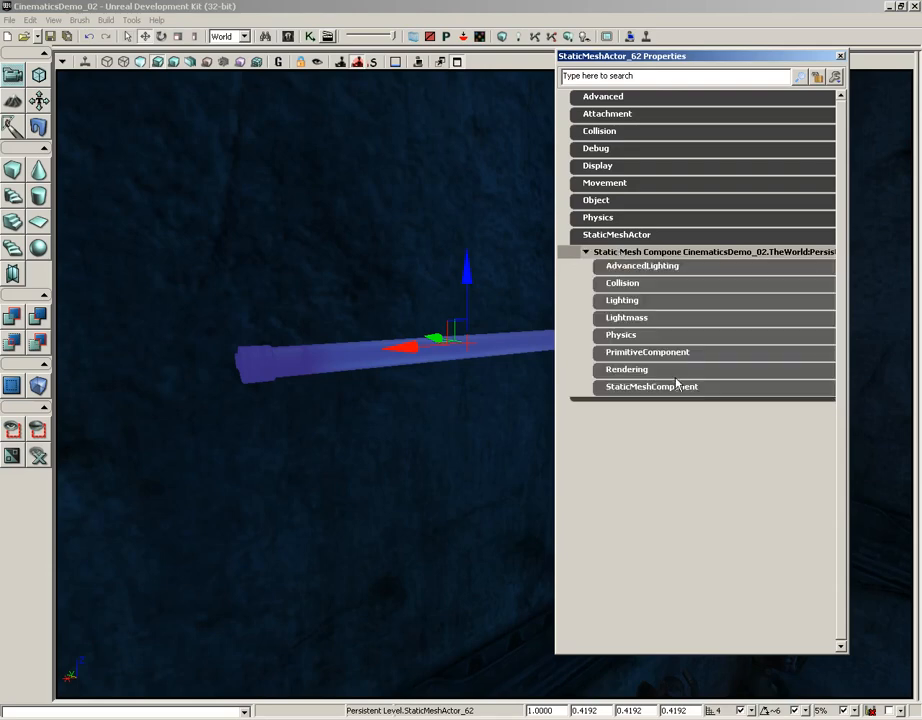
left_click(598, 369)
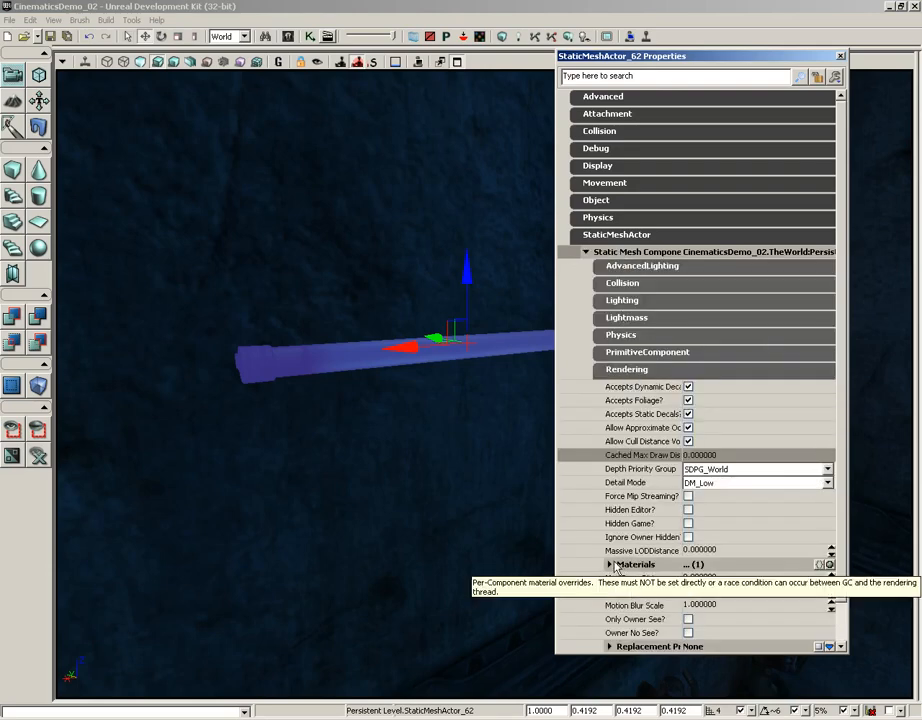
left_click(609, 565)
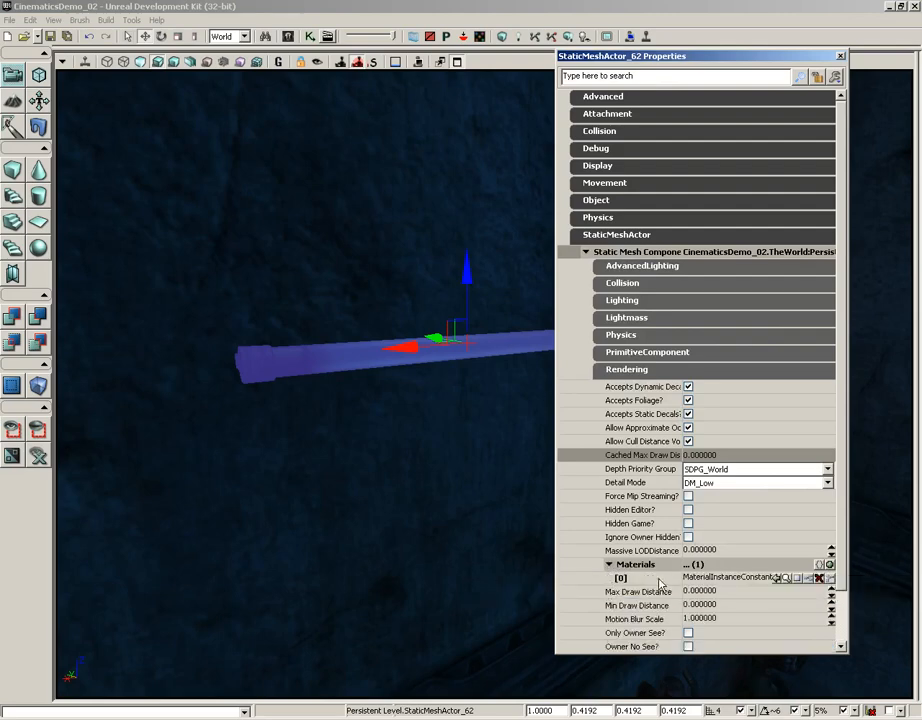
left_click(724, 583)
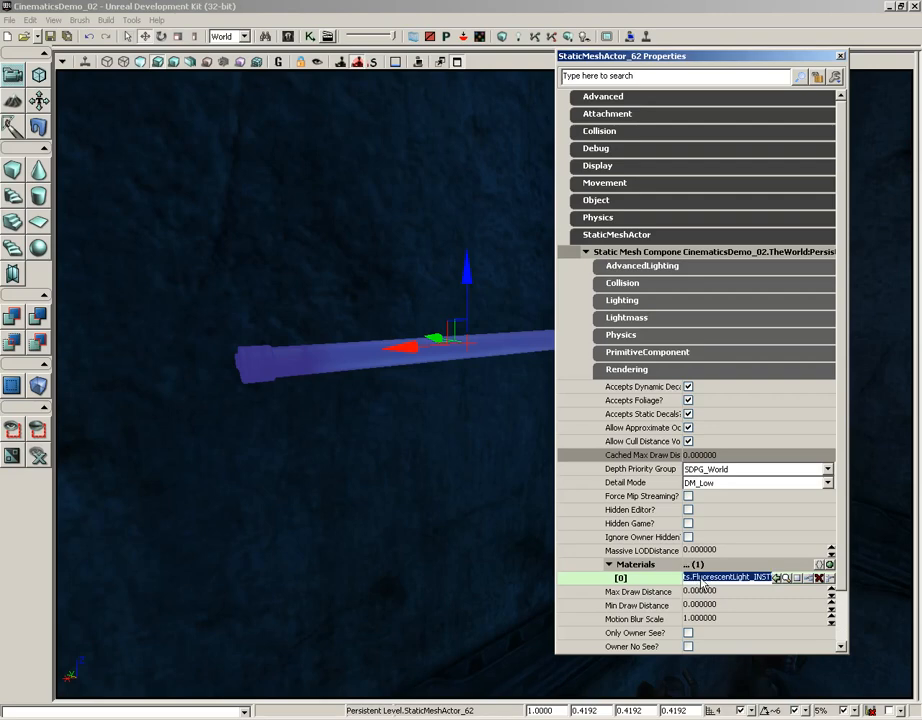
- Locate the light's assigned material instance in the Content Browser and examine its parent and vector parameters
left_click(788, 579)
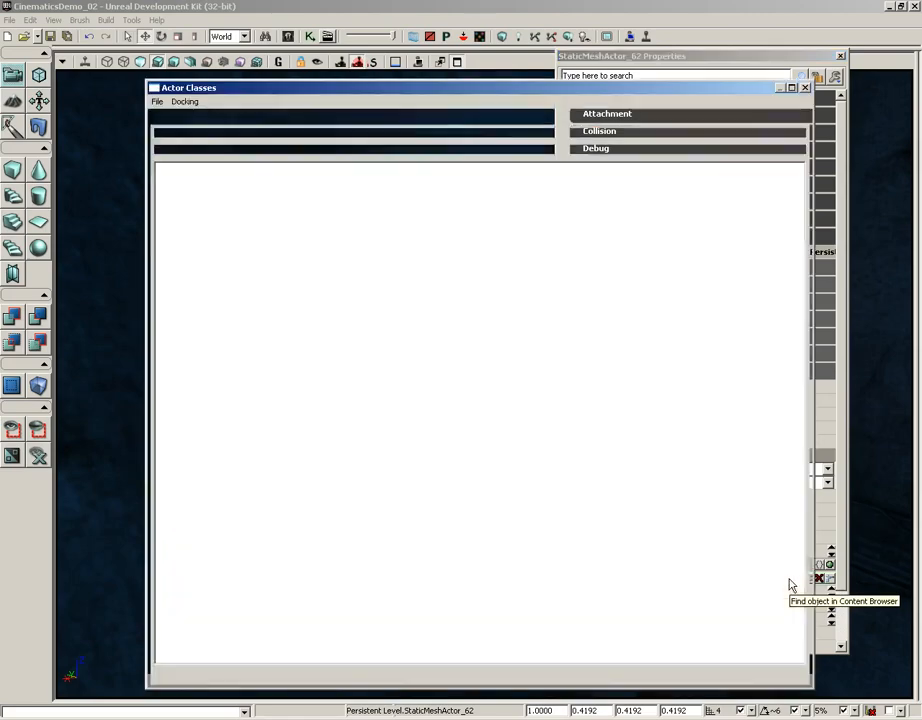
mouse_move(713, 342)
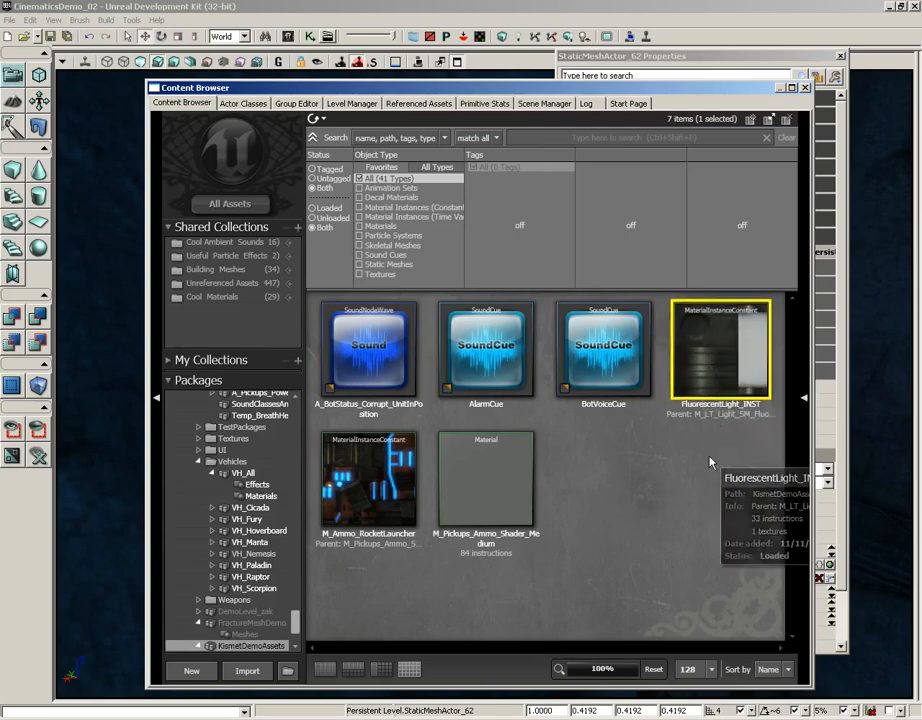
double_click(718, 362)
left_click(258, 130)
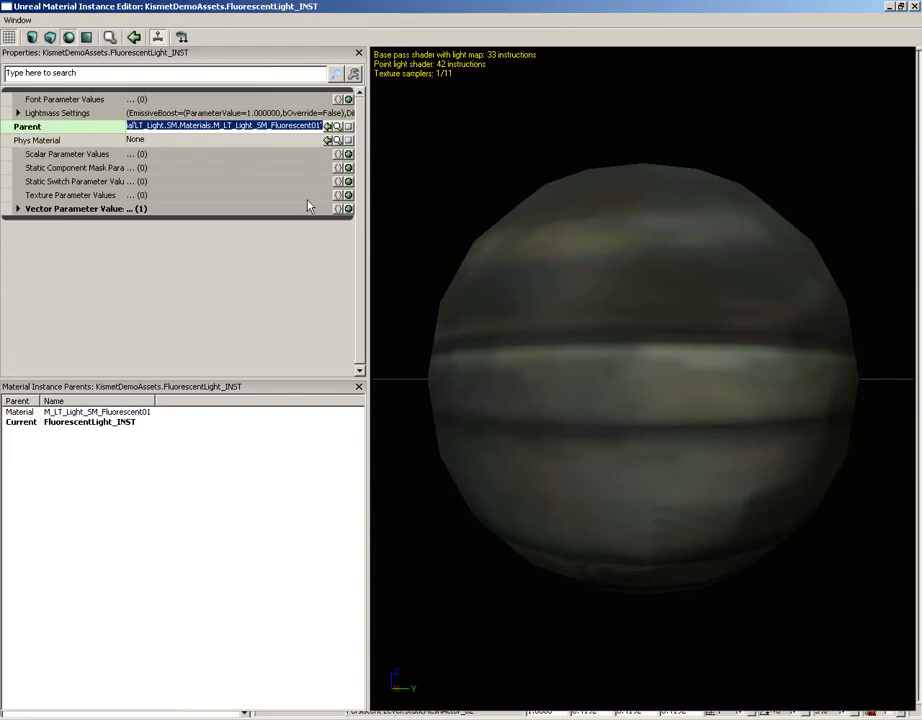
left_click(17, 208)
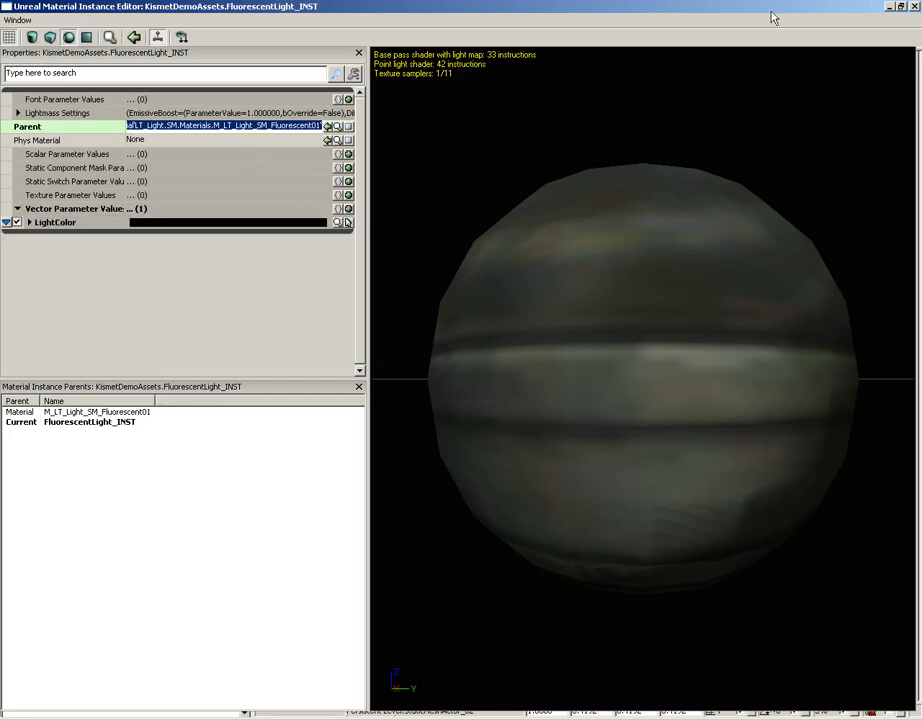
left_click(911, 6)
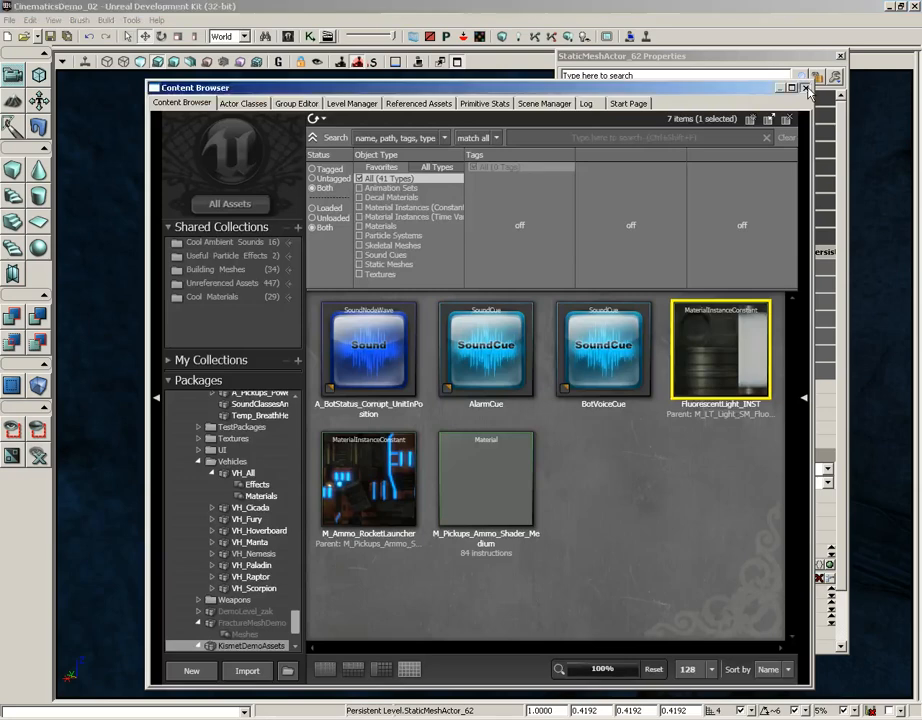
left_click(808, 90)
left_click(841, 58)
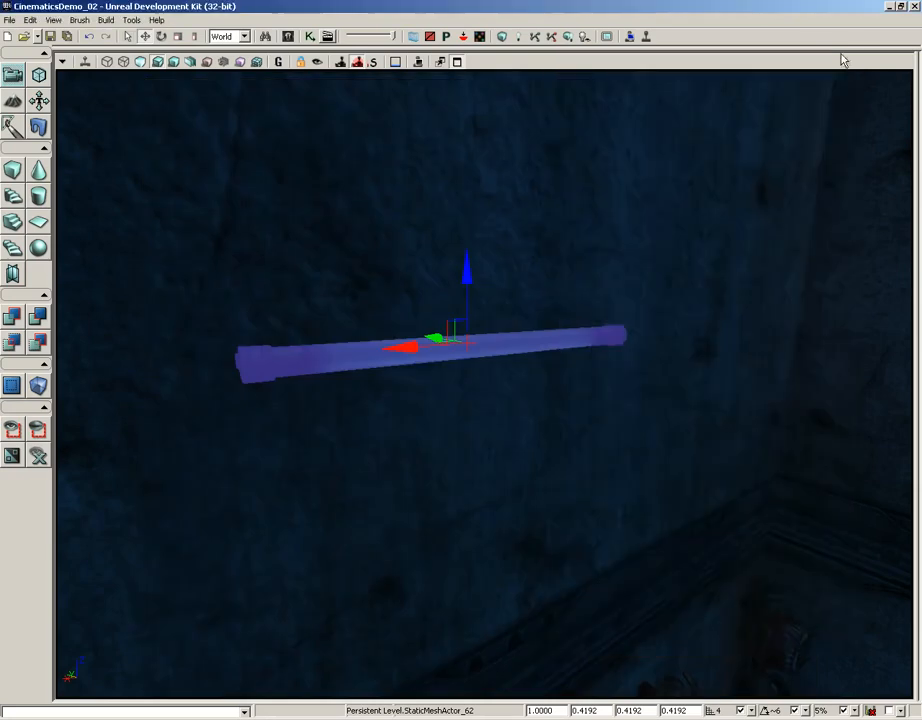
left_click(533, 281)
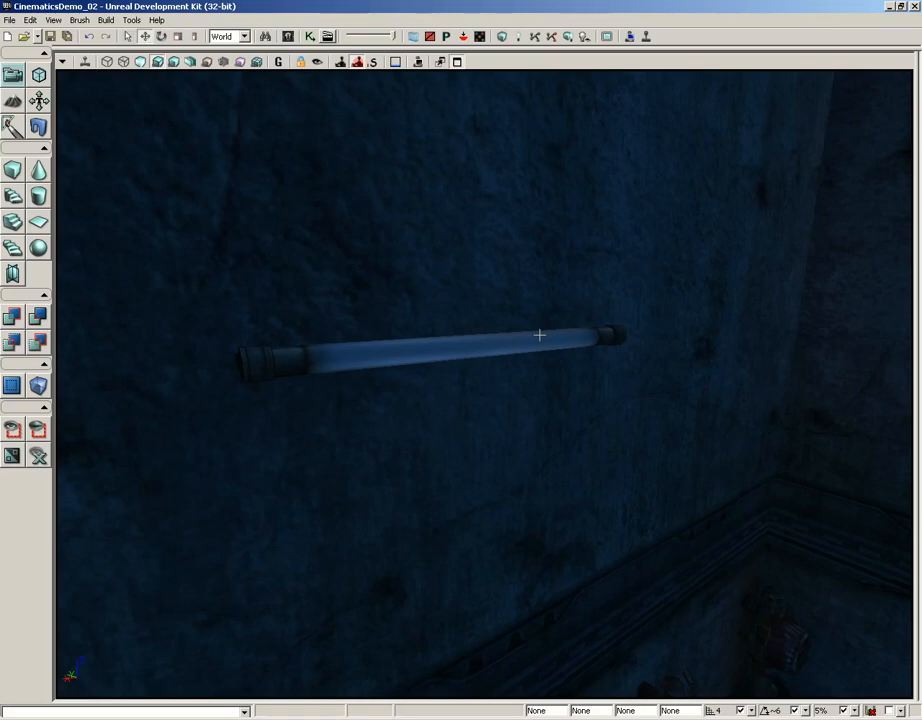
- Add a MaterialInstanceActor on the wall above the fluorescent light and pull it out from the surface
left_click(287, 37)
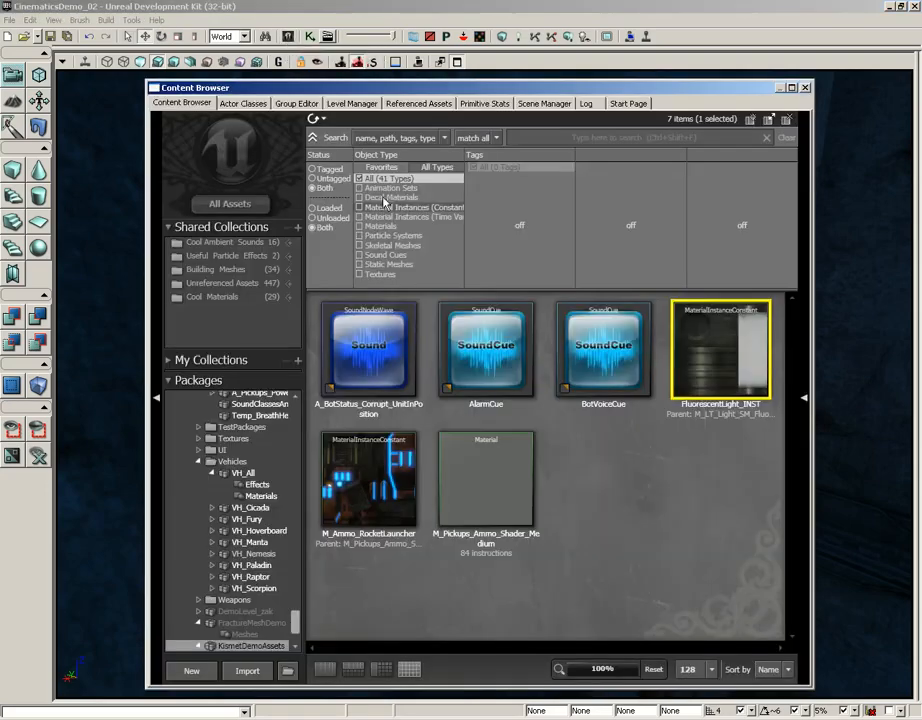
left_click(243, 103)
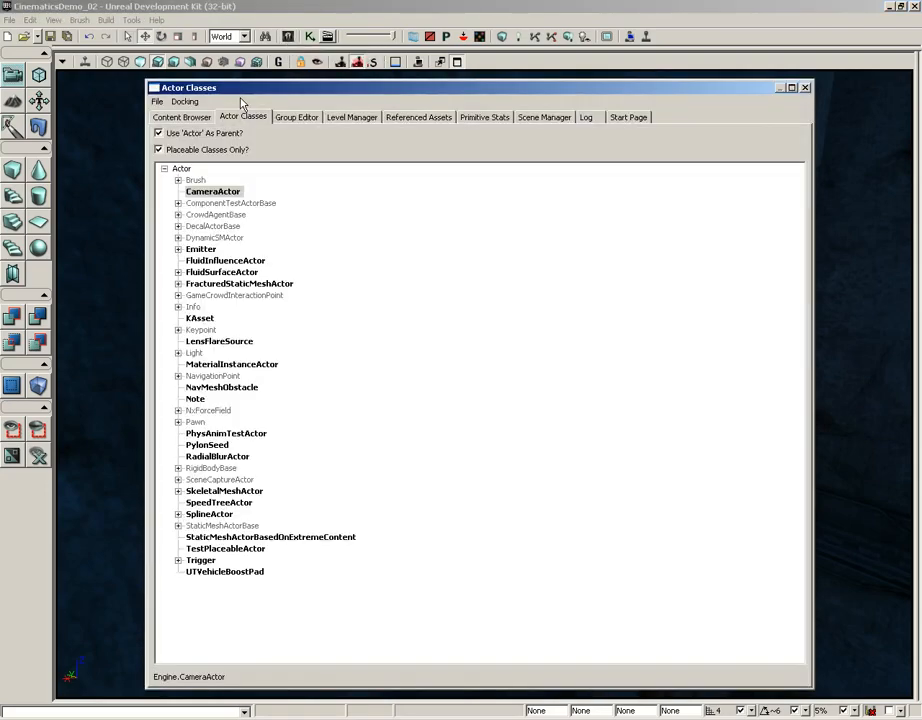
left_click(221, 366)
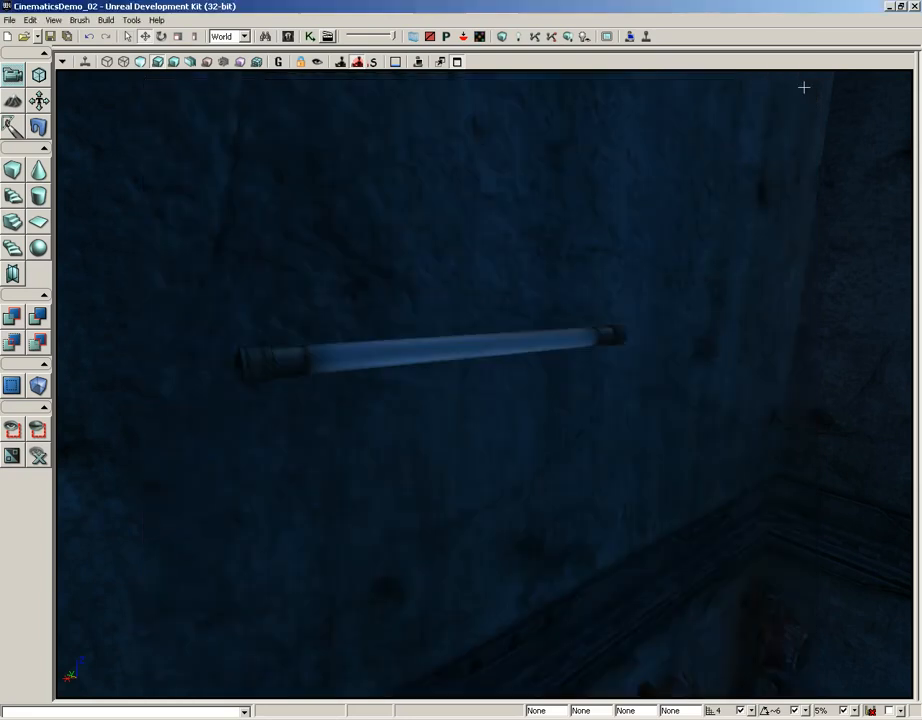
left_click(804, 87)
right_click_drag(517, 298, 516, 270)
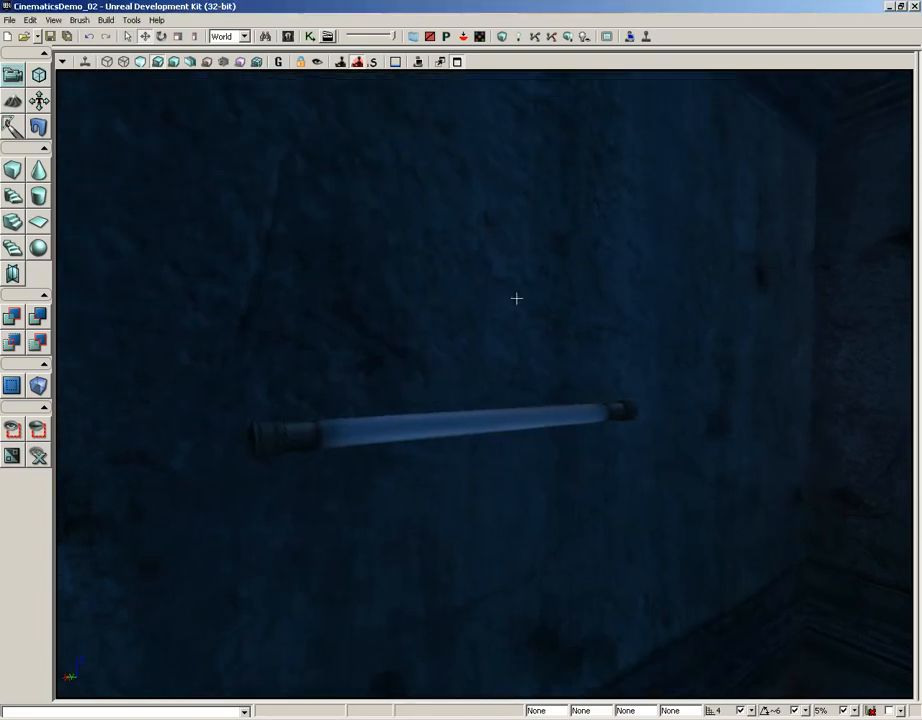
right_click(457, 299)
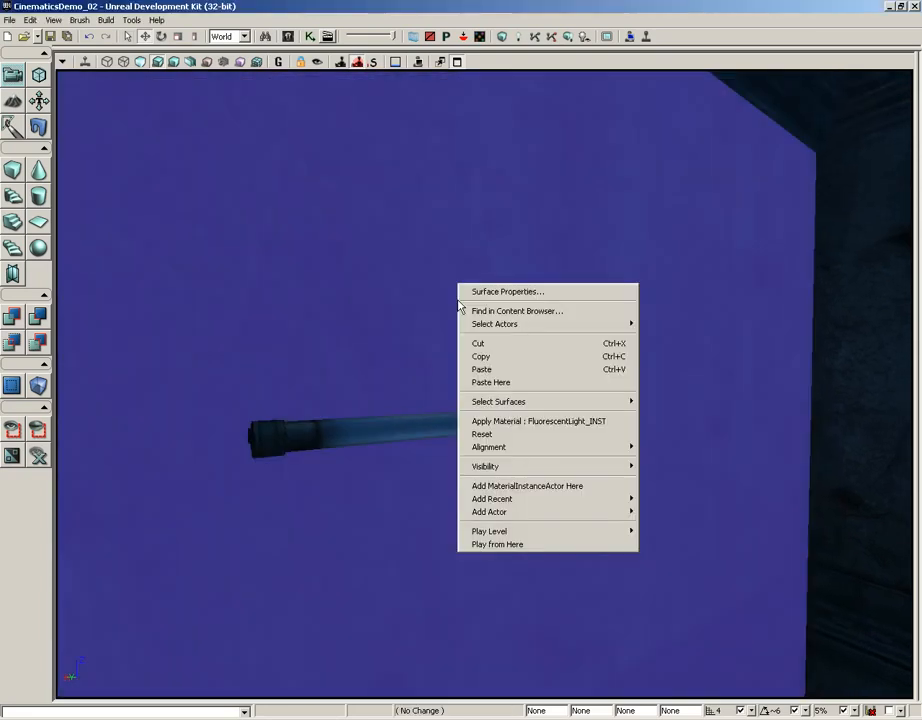
left_click(535, 488)
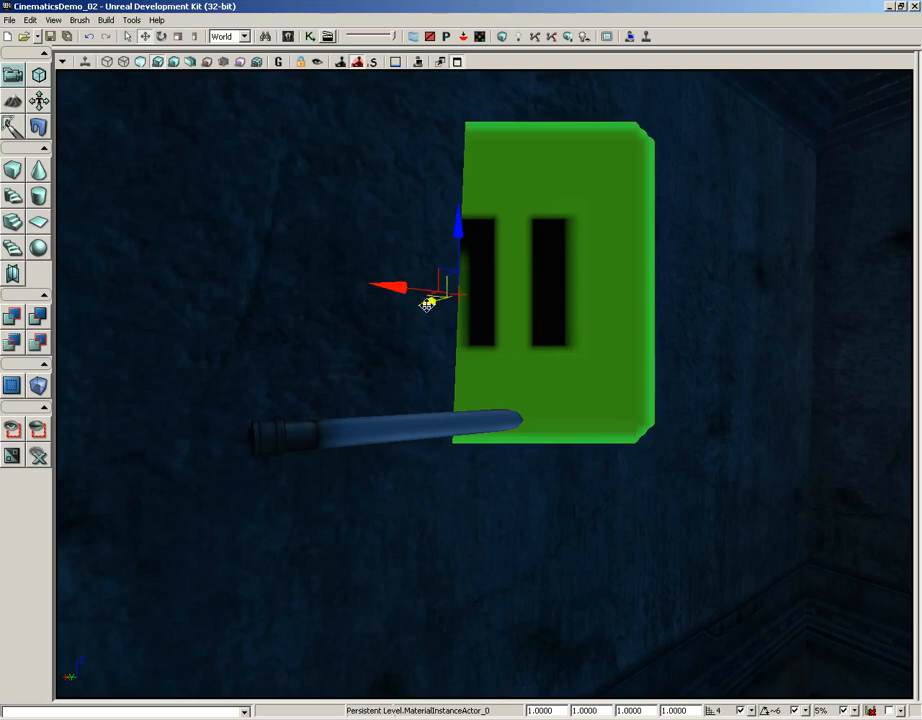
mouse_move(427, 305)
left_mouse_down()
mouse_move(451, 302)
mouse_move(426, 305)
left_mouse_up()
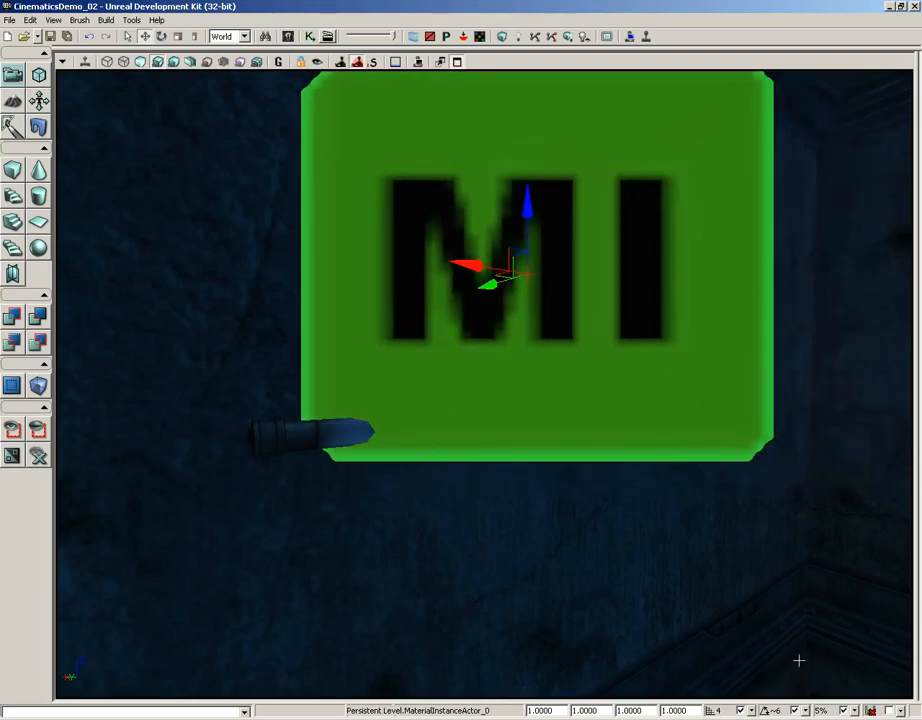
- Try draw scales of 0.5 and 0.3 on the material instance actor
left_click_drag(556, 711, 490, 711)
type(".5")
key("Return")
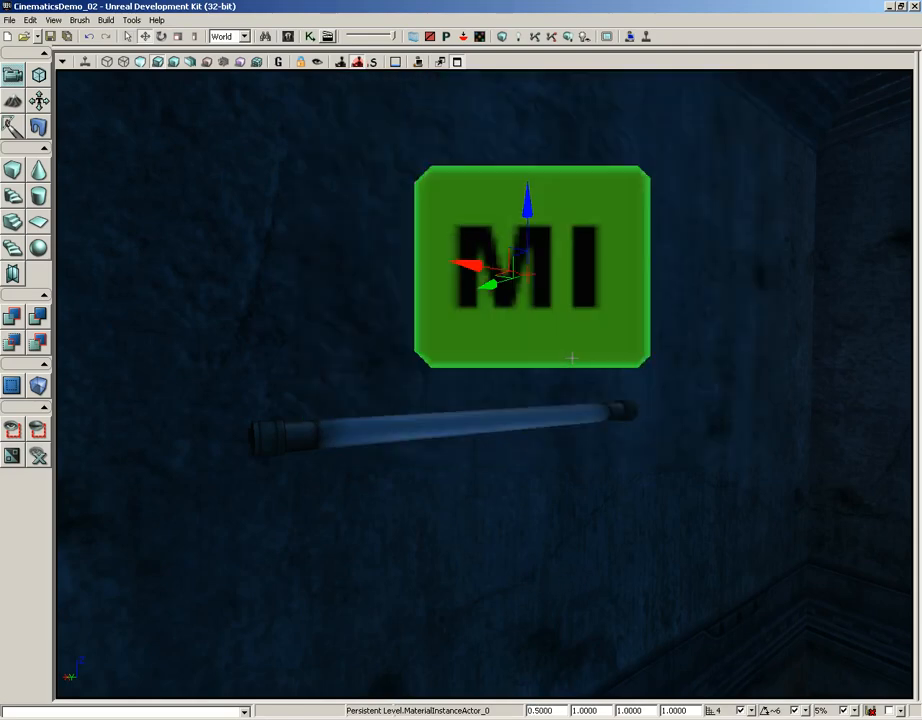
left_click(527, 711)
type(".3")
key("Return")
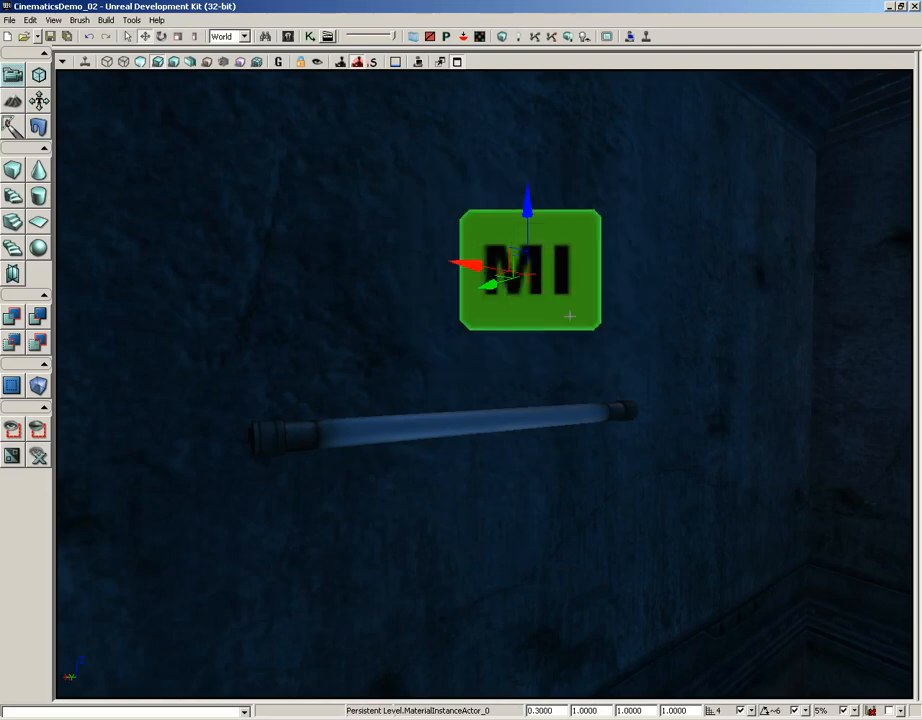
- Set the material instance actor's draw scale to 0.2
left_click(527, 711)
type(".2")
key("Return")
- Move the material instance actor to just above the fluorescent light tube
scroll(712, 400, "down", 3)
left_click_drag(717, 386, 703, 297)
left_click_drag(364, 298, 356, 298)
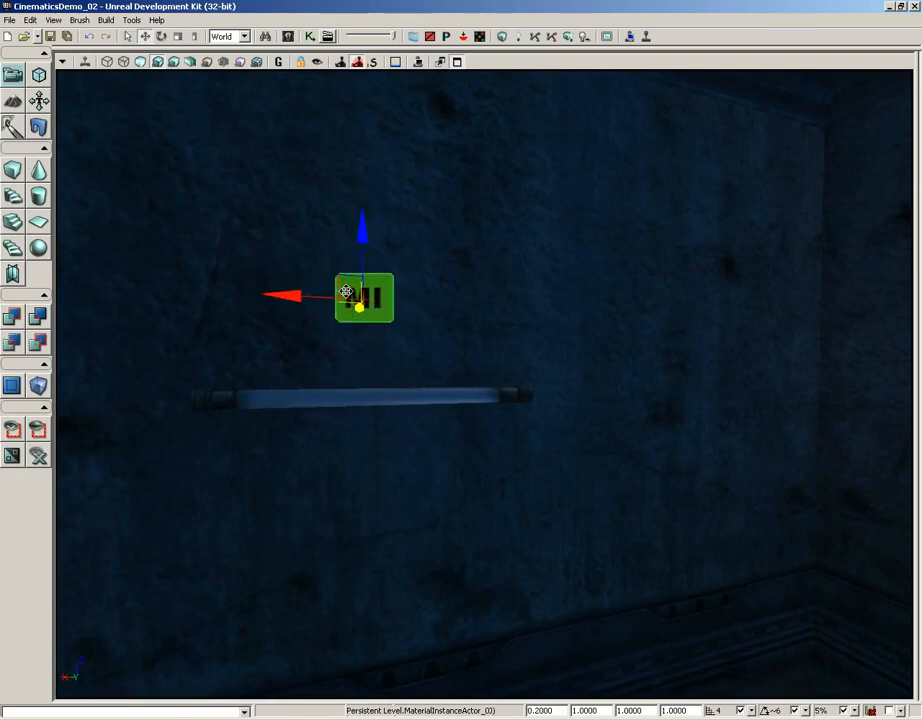
left_click_drag(364, 242, 471, 244)
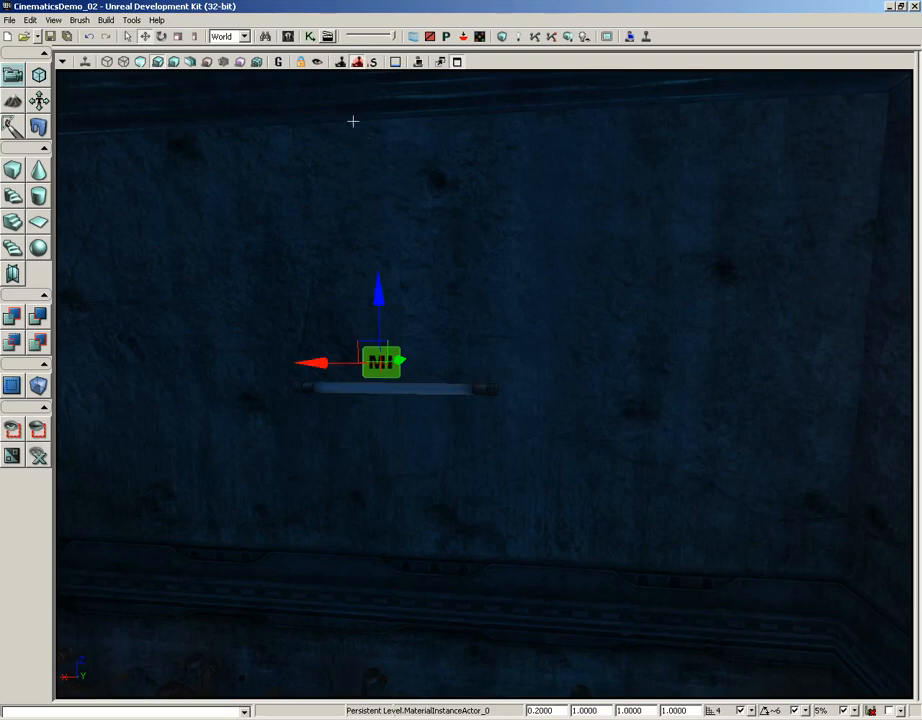
- Open the existing Matinee from Kismet and add a new empty group named LightMaterial for the material instance actor
left_click(309, 37)
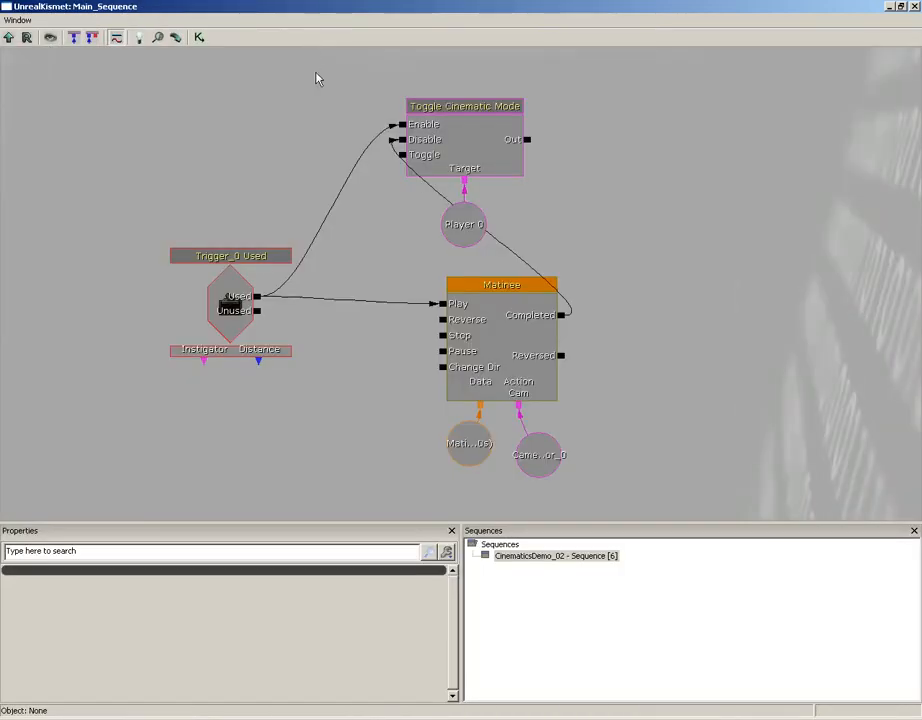
double_click(487, 345)
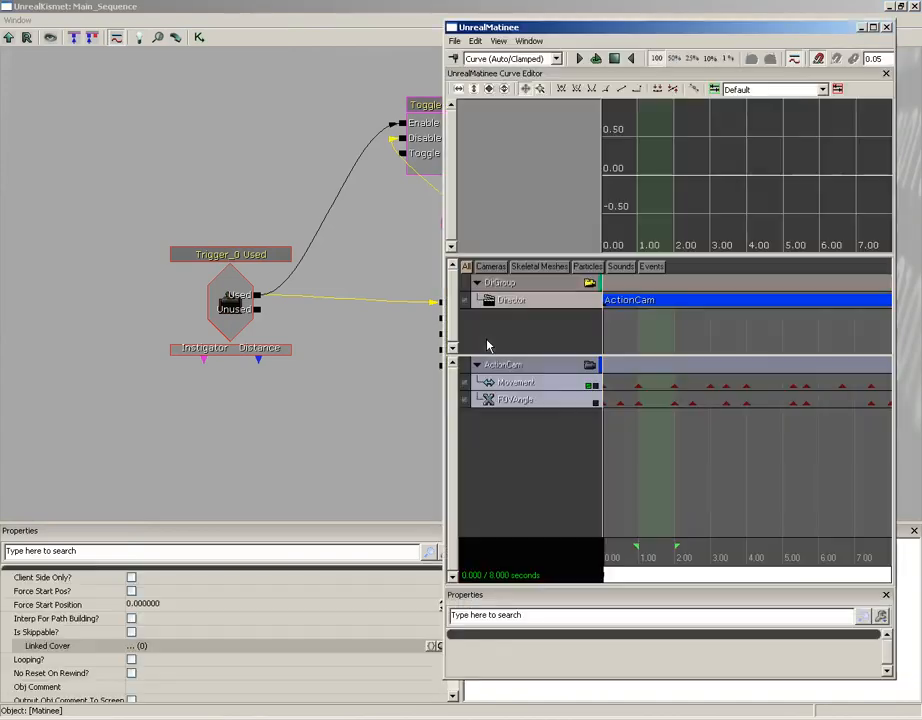
left_click(913, 8)
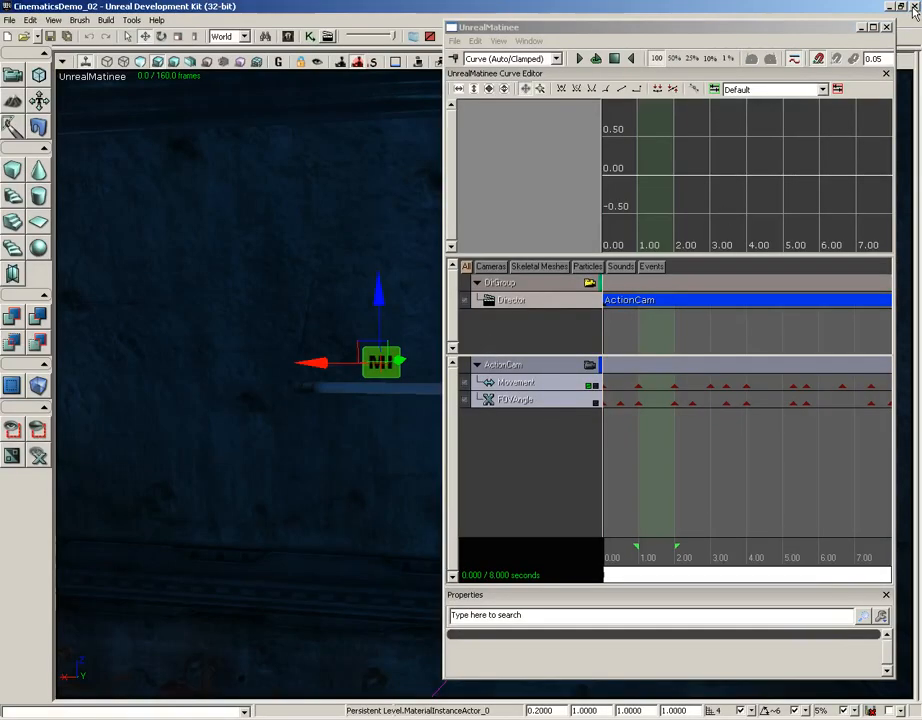
right_click(507, 404)
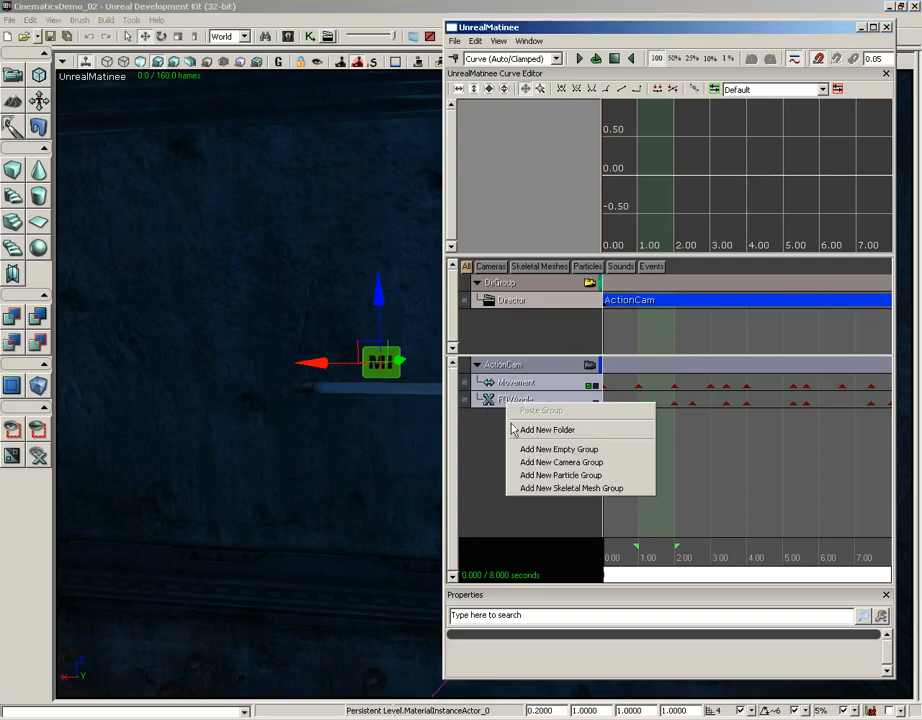
left_click(562, 449)
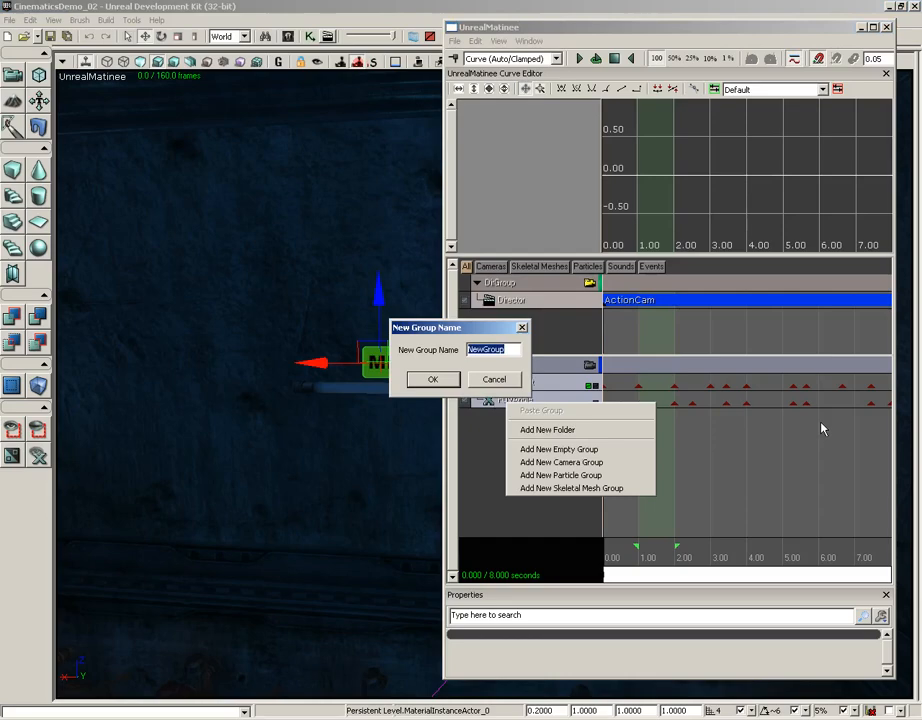
type("LightMaterial")
key("Return")
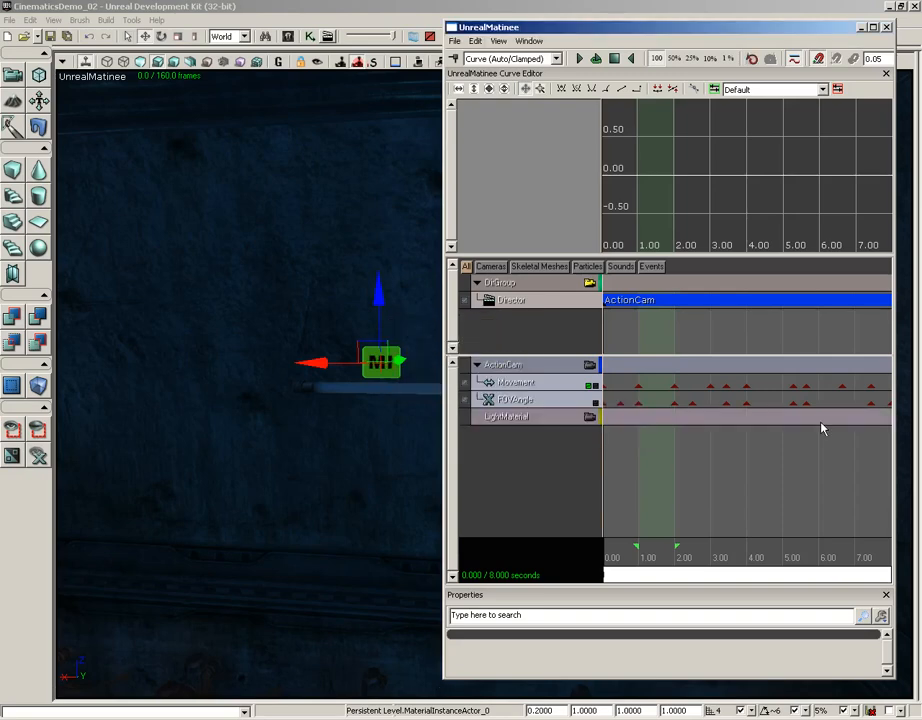
- Arrange the material instance actor and camera actor variables side by side below the Matinee node in Kismet
left_click(309, 36)
left_click(580, 422)
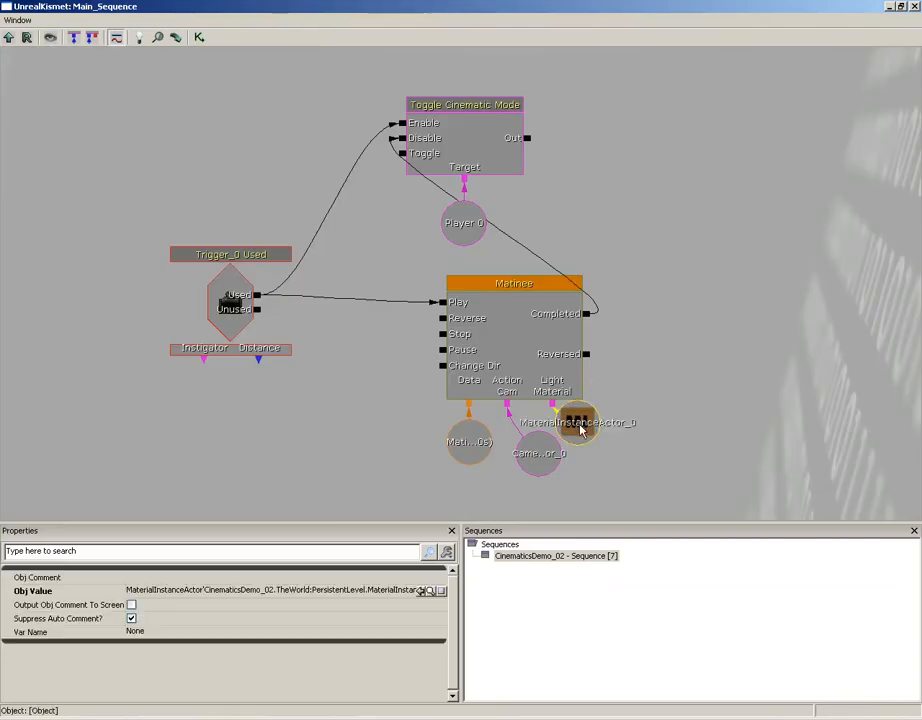
left_click_drag(582, 427, 603, 456, "ctrl")
left_click(540, 456)
left_click_drag(540, 456, 530, 465, "ctrl")
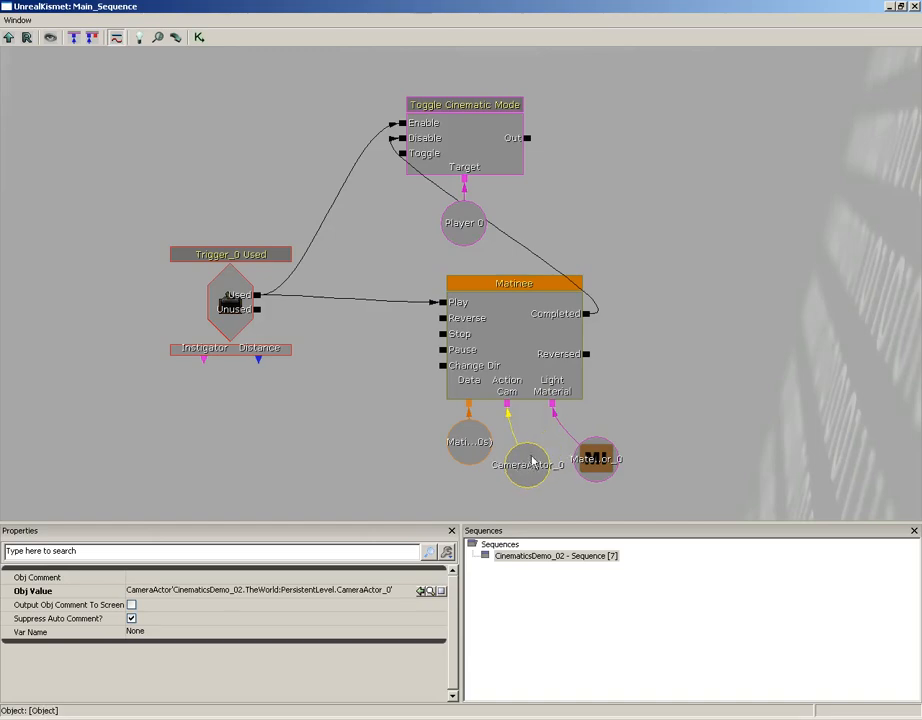
left_click(599, 466)
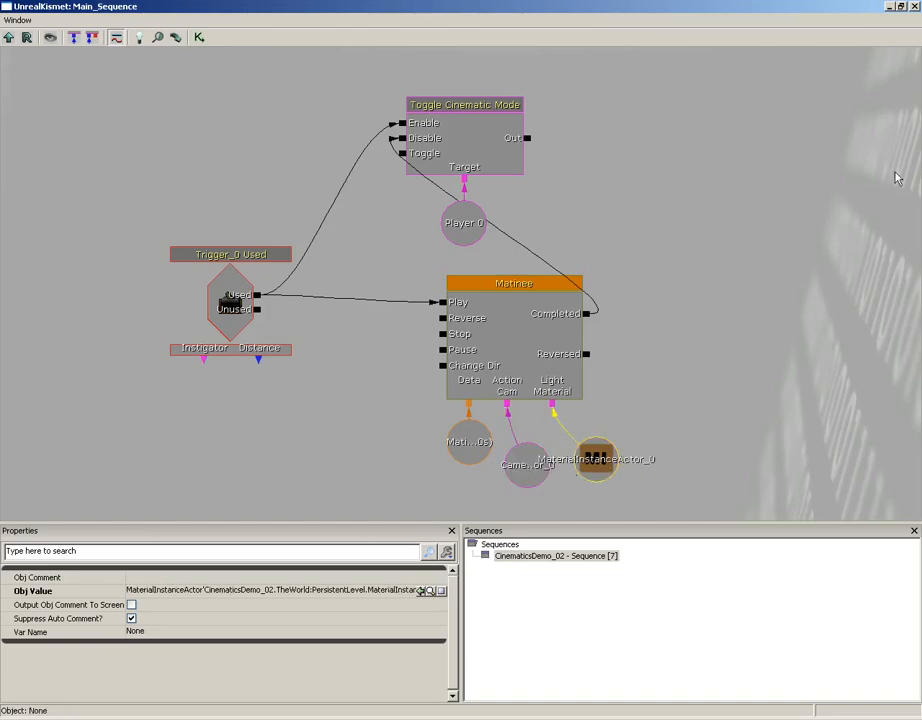
left_click(914, 6)
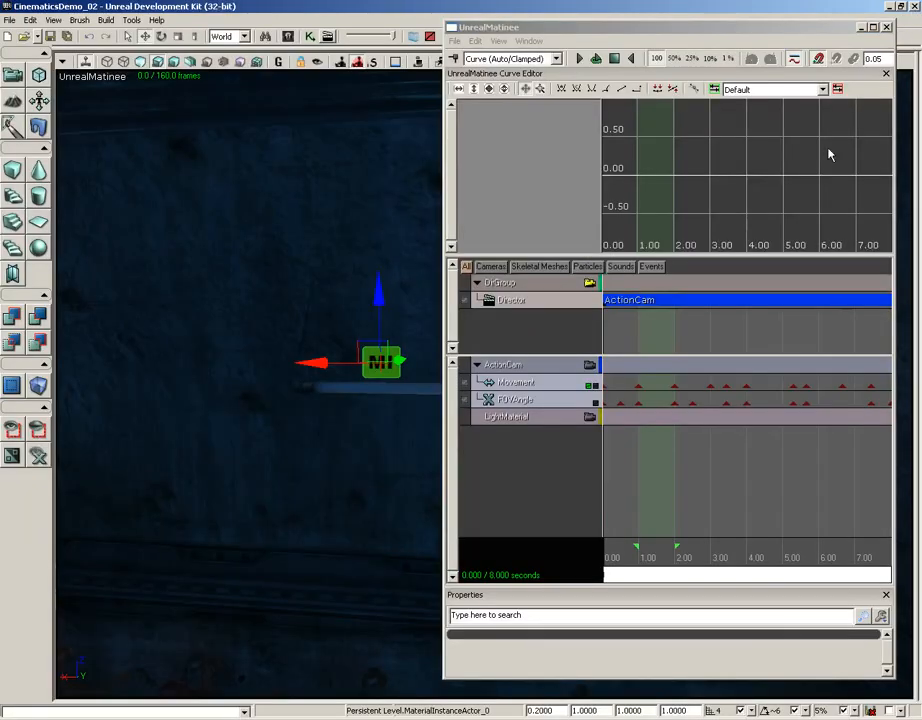
- Add a Vector Material Param track to the LightMaterial group
left_click(531, 420)
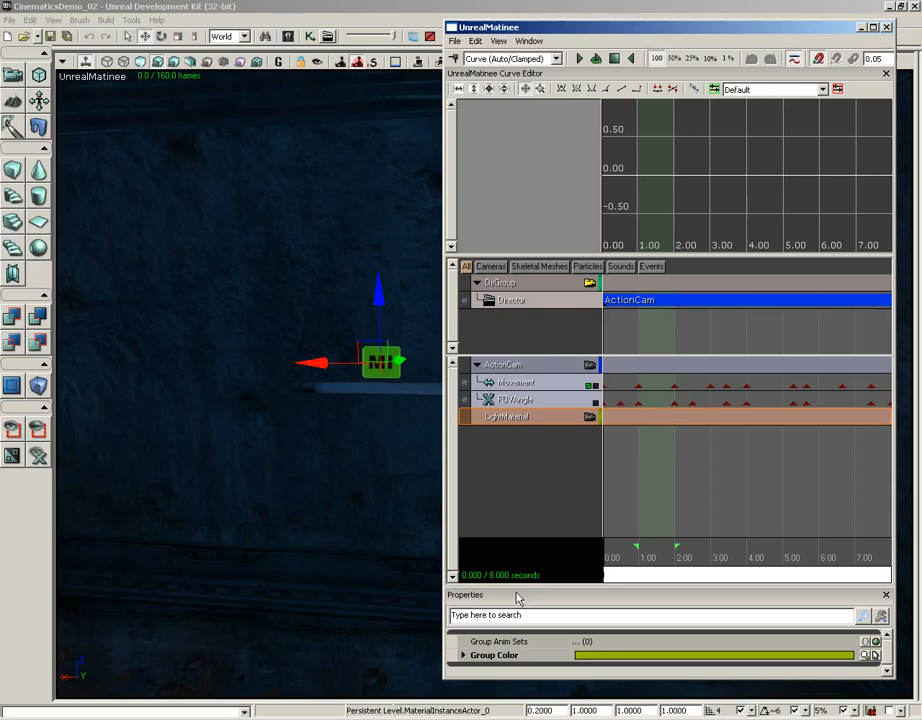
right_click(514, 424)
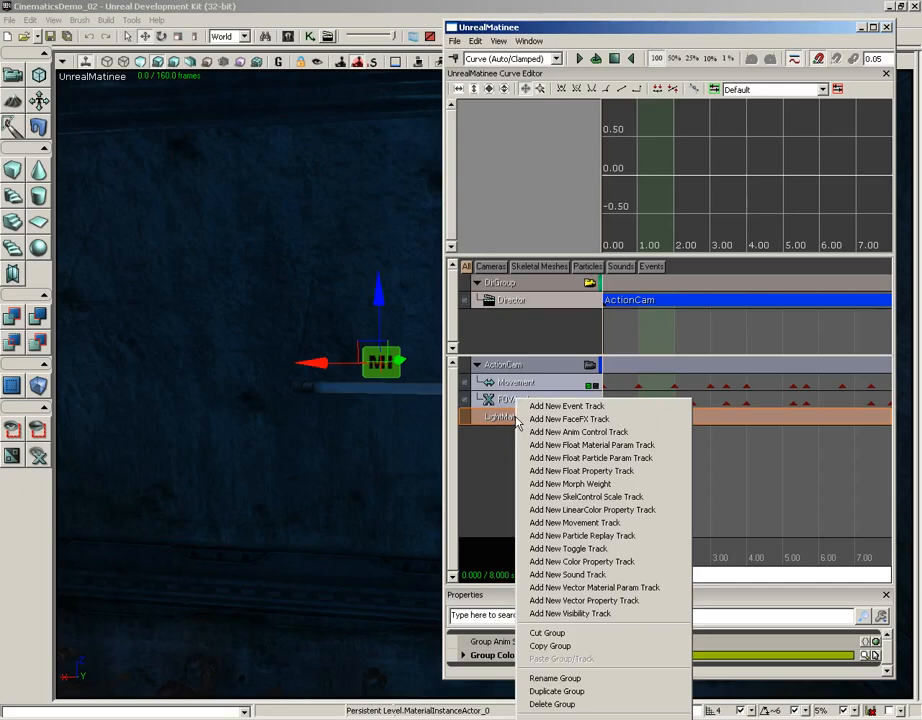
left_click(598, 588)
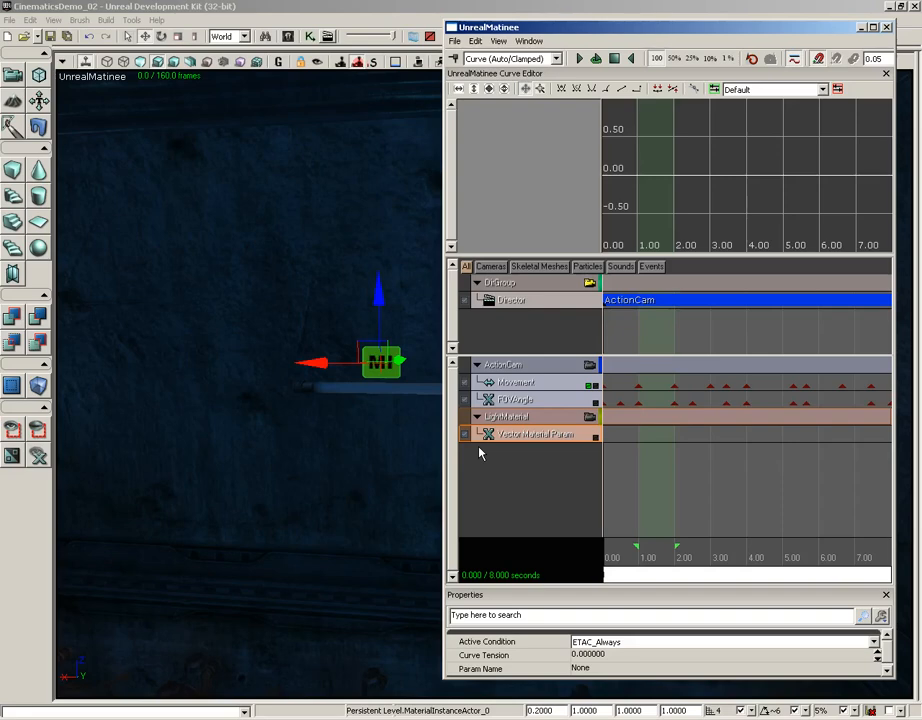
- Assign the FluorescentLight_INST material instance from KismetDemoAssets to the material instance actor's Mat Inst property
left_click(397, 372)
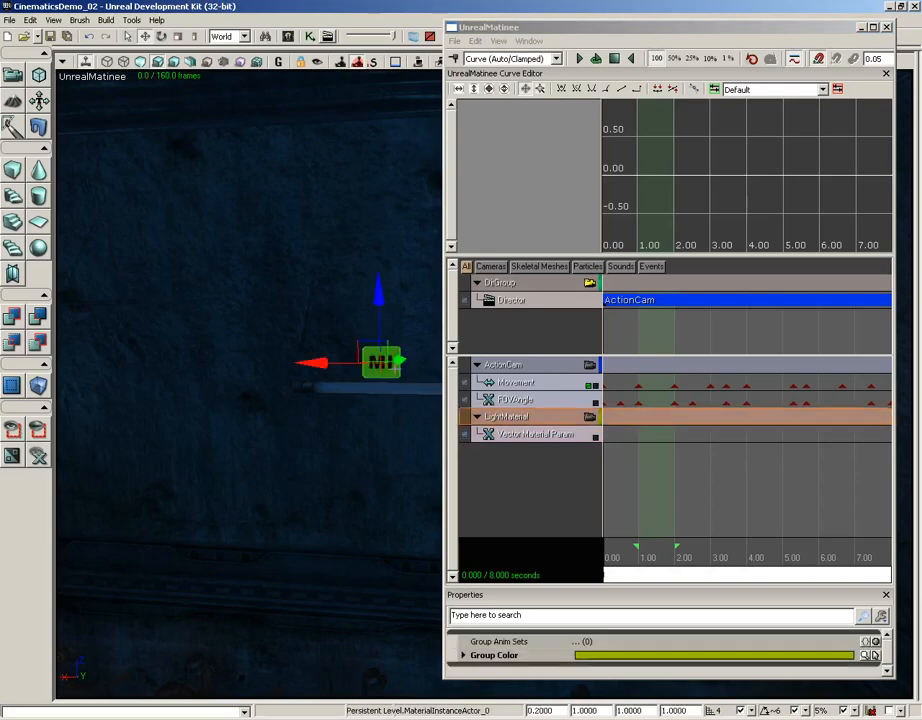
left_click(386, 386)
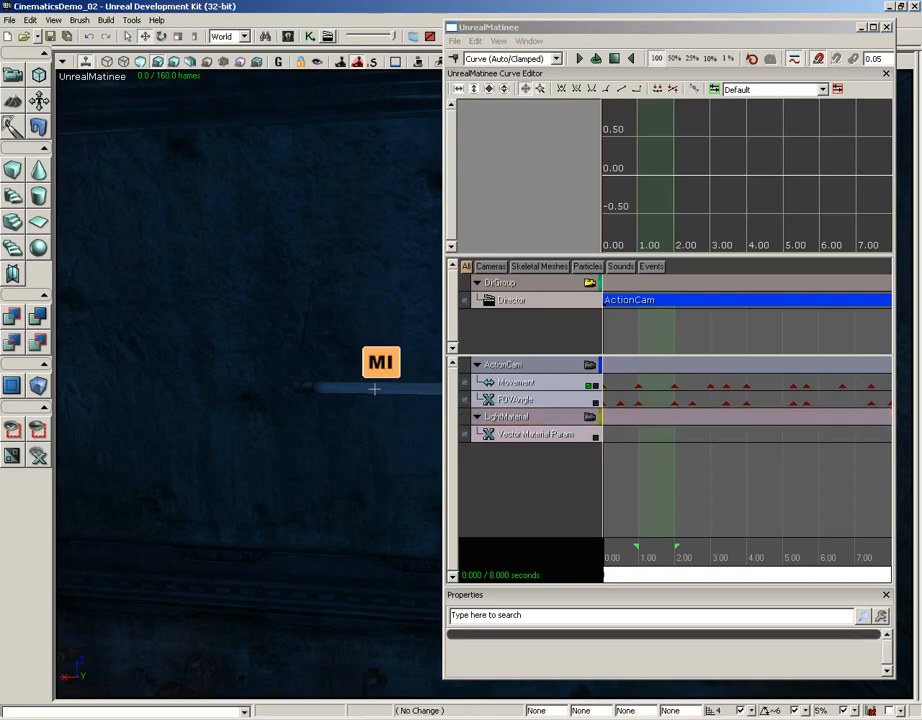
left_click(375, 388)
key("f")
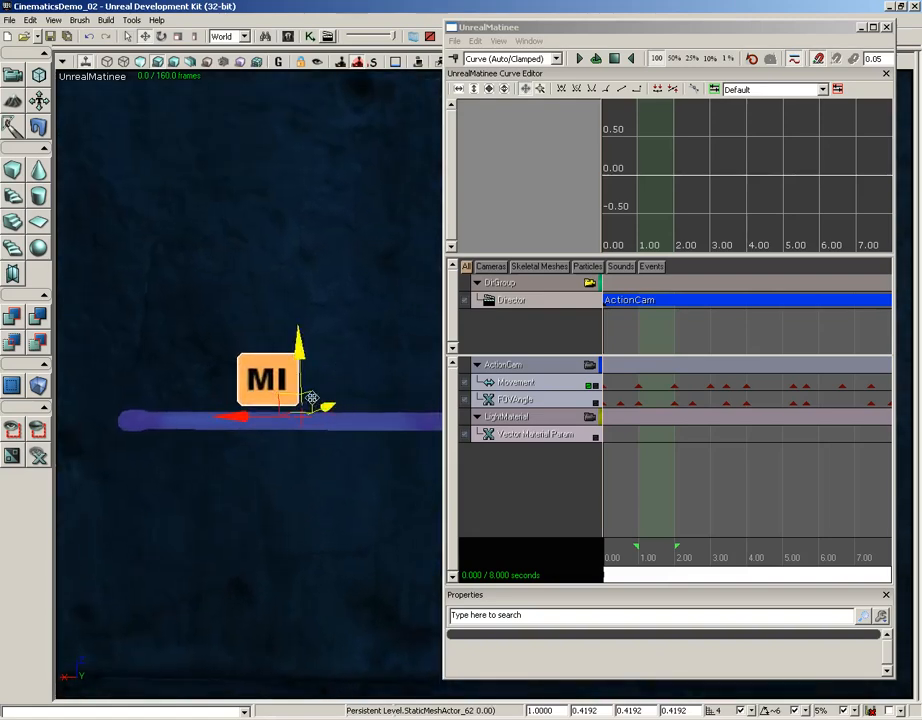
left_click(270, 385)
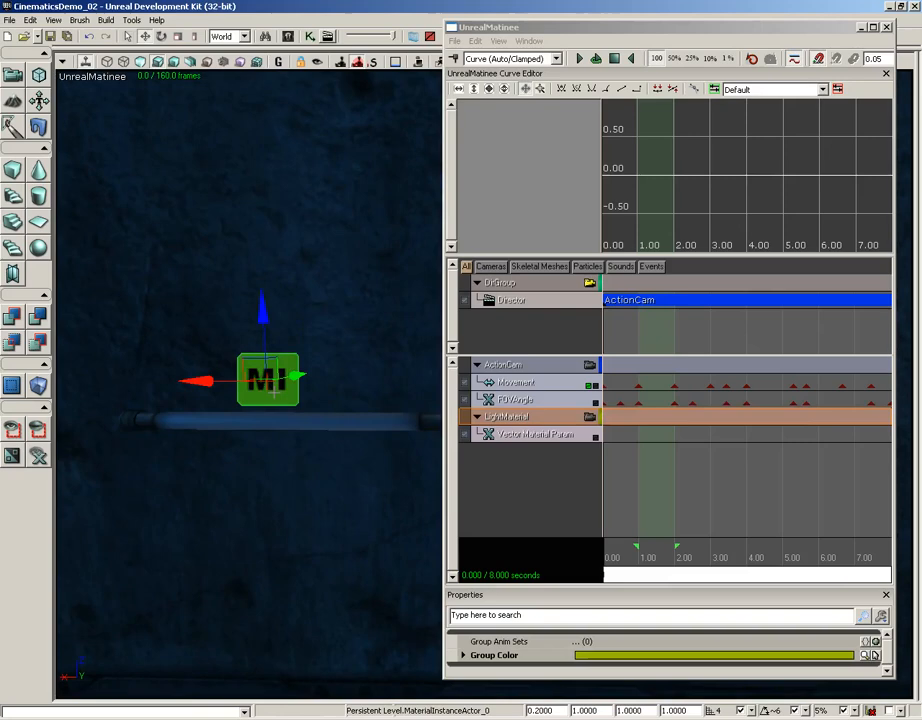
key("F4")
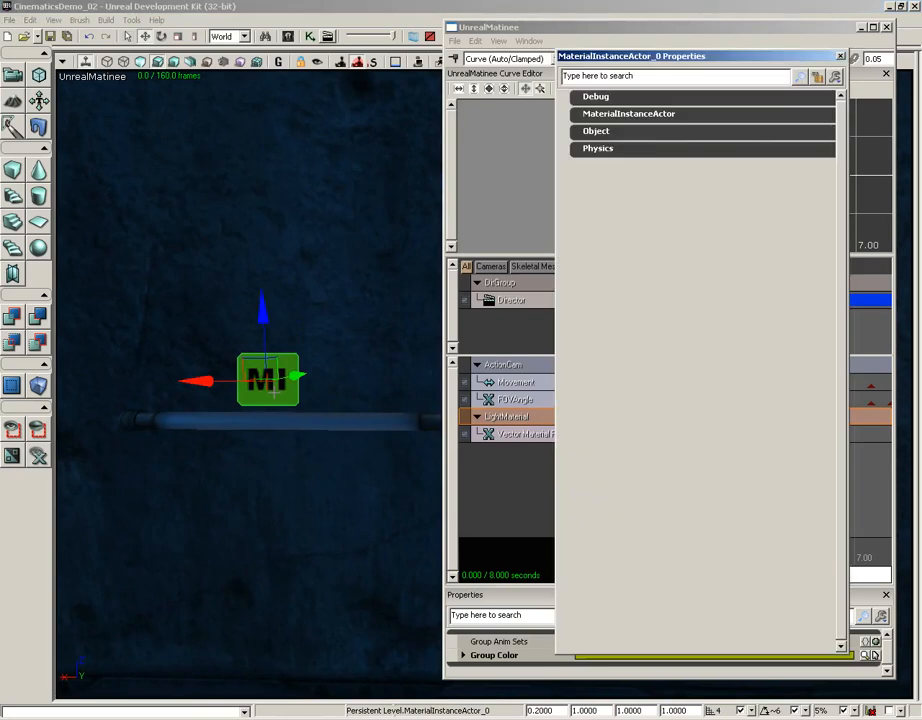
left_click(612, 116)
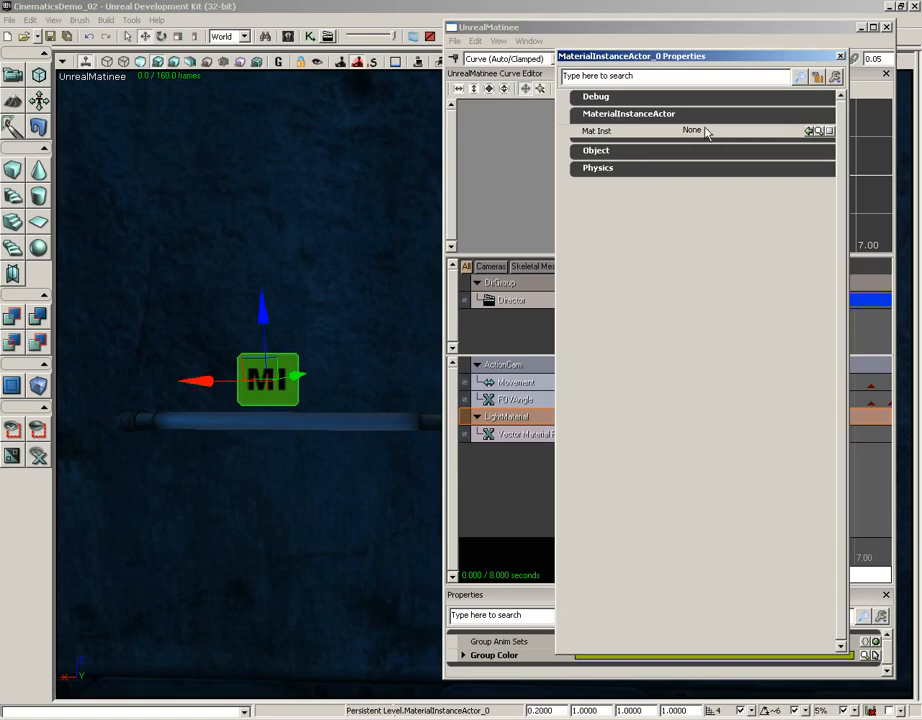
left_click(288, 36)
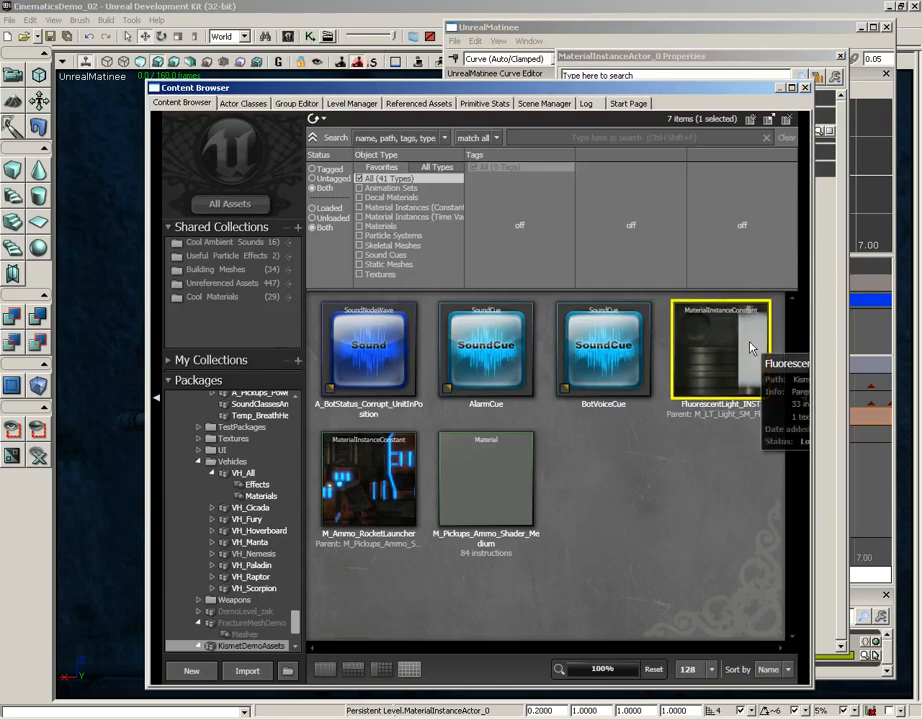
left_click(805, 88)
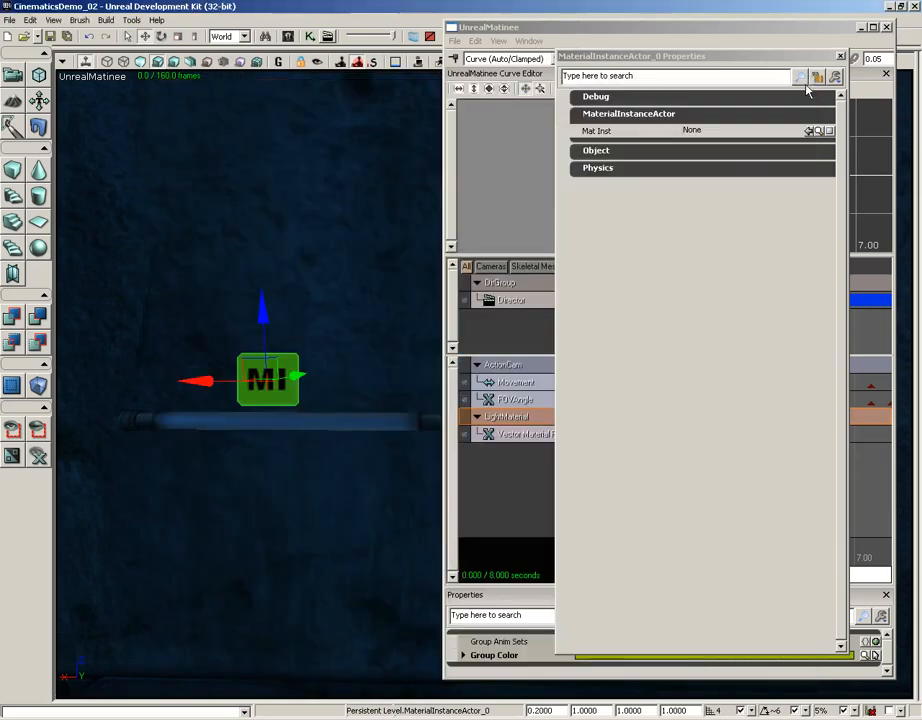
left_click(809, 131)
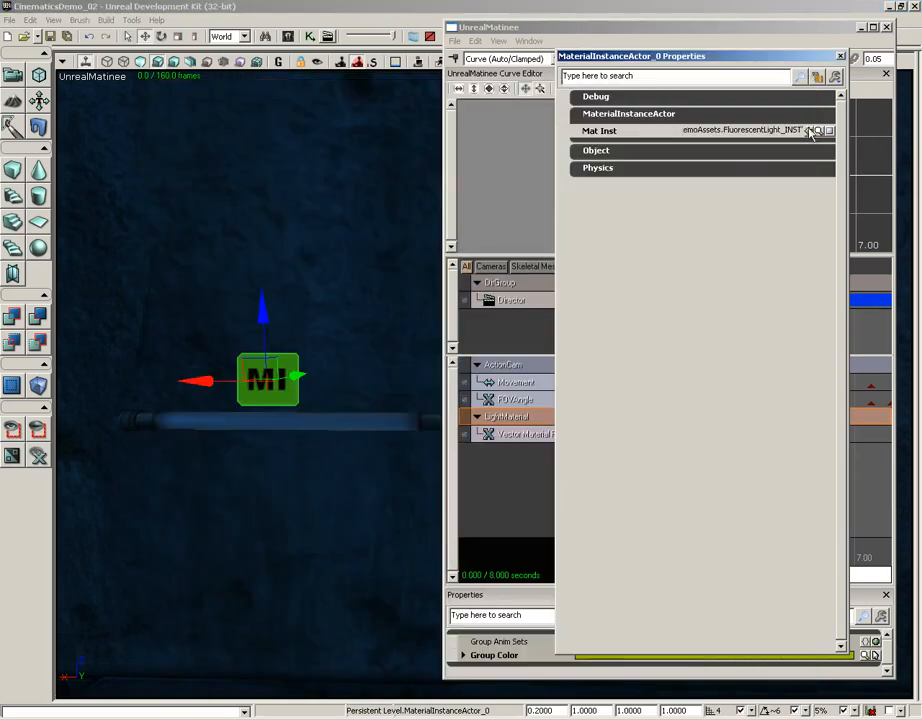
left_click(840, 56)
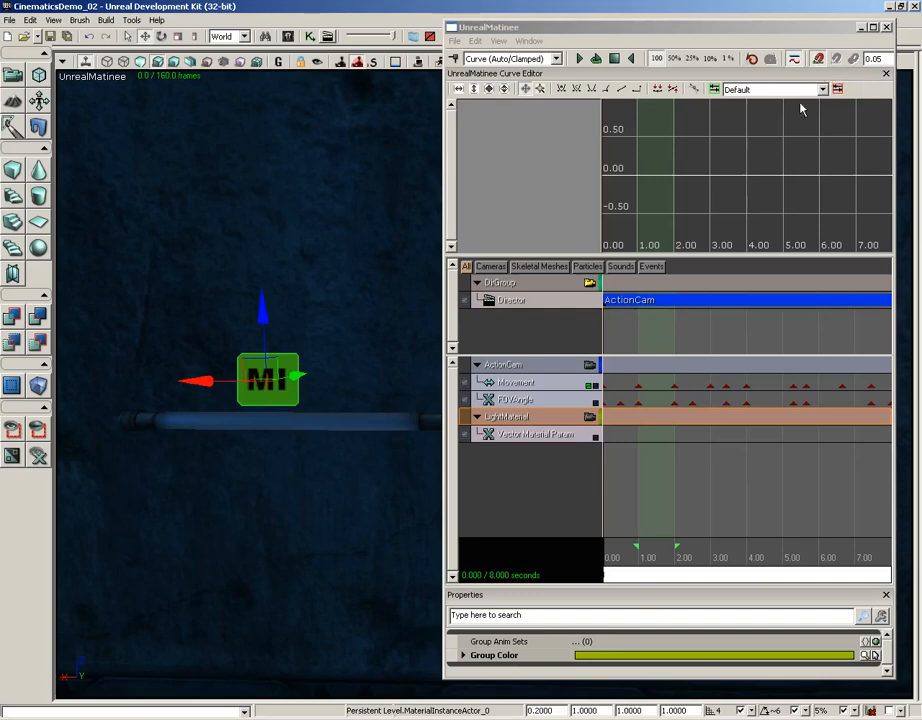
- Look through the ActionCam, scrub to the fluorescent light shot, and restore the four-viewport layout
left_click(535, 436)
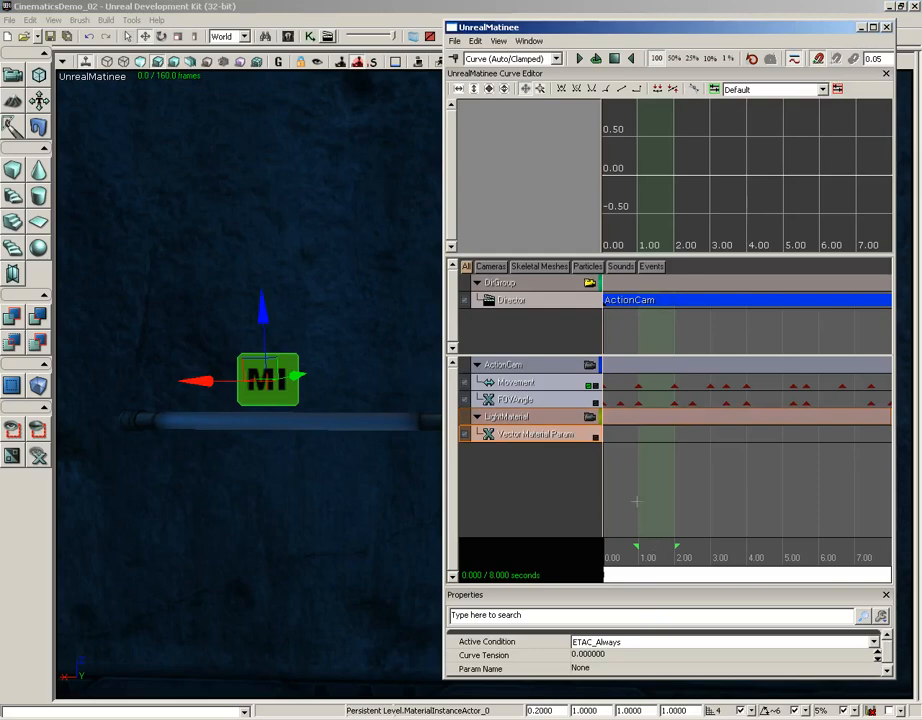
left_click_drag(637, 501, 658, 488)
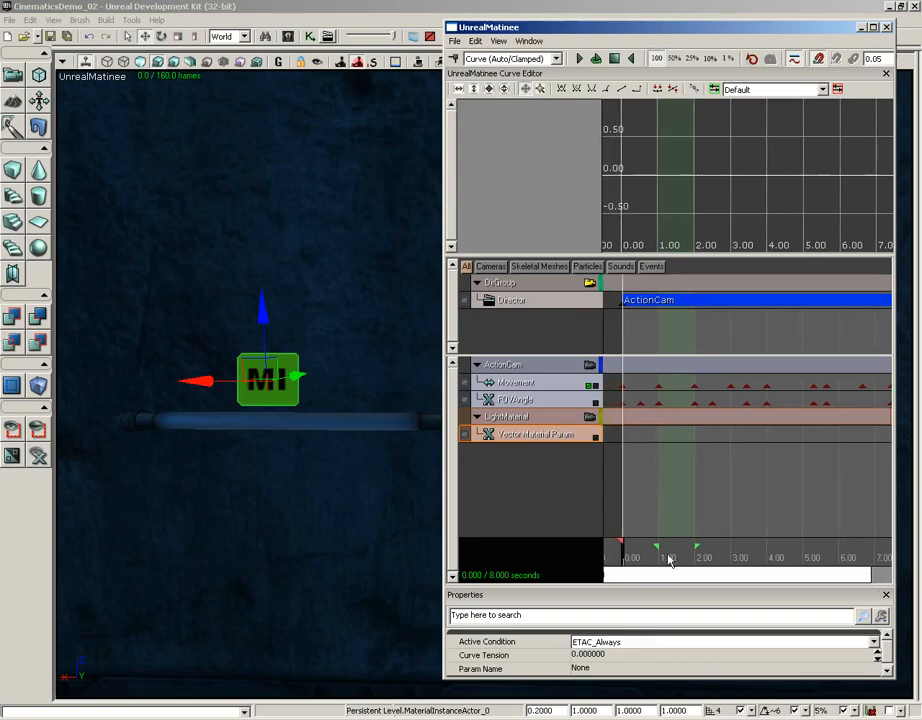
left_click(590, 366)
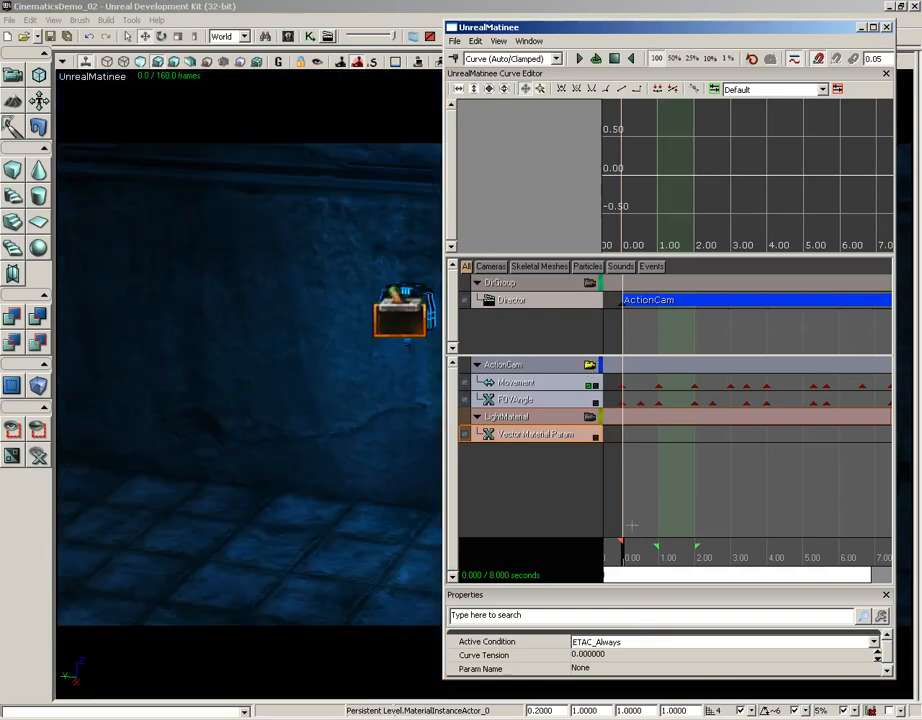
mouse_move(622, 548)
left_mouse_down()
mouse_move(657, 556)
mouse_move(699, 549)
mouse_move(686, 551)
left_mouse_up()
left_click_drag(586, 36, 682, 36)
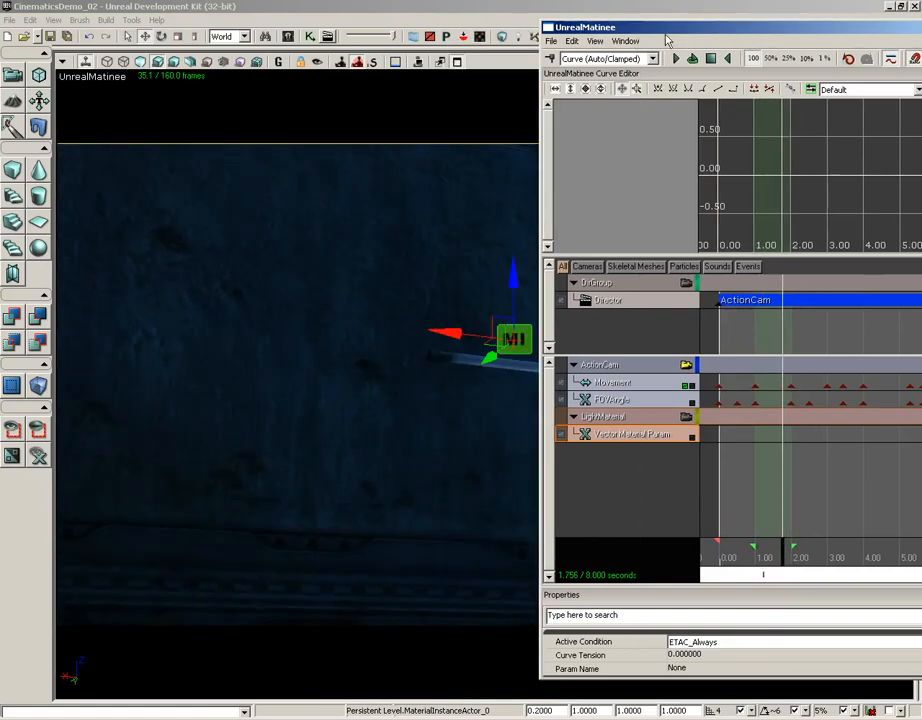
left_click(458, 63)
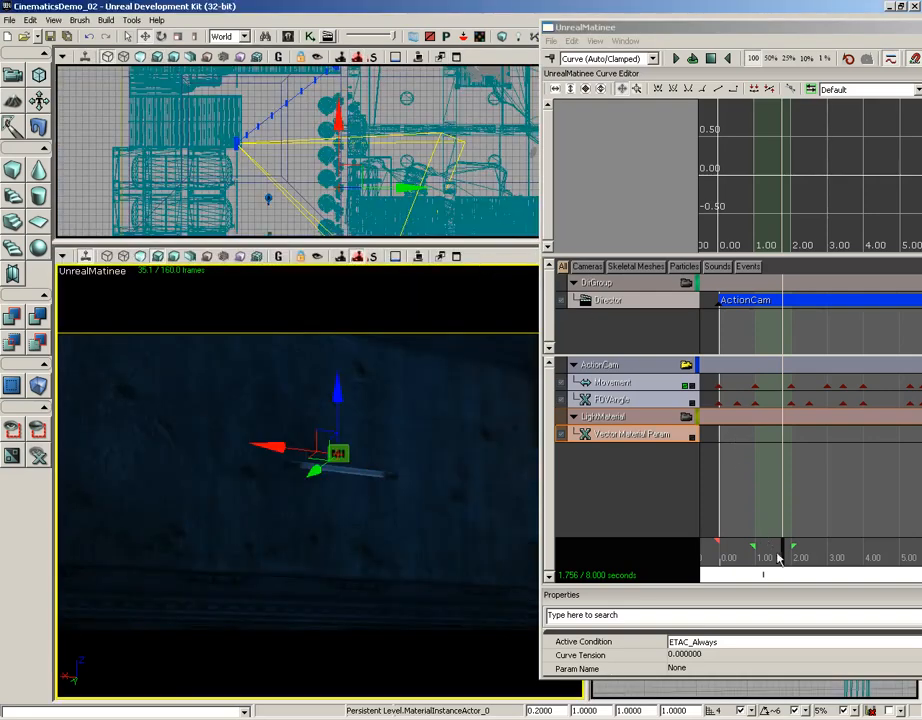
mouse_move(780, 552)
left_mouse_down()
mouse_move(741, 551)
mouse_move(793, 553)
mouse_move(772, 551)
left_mouse_up()
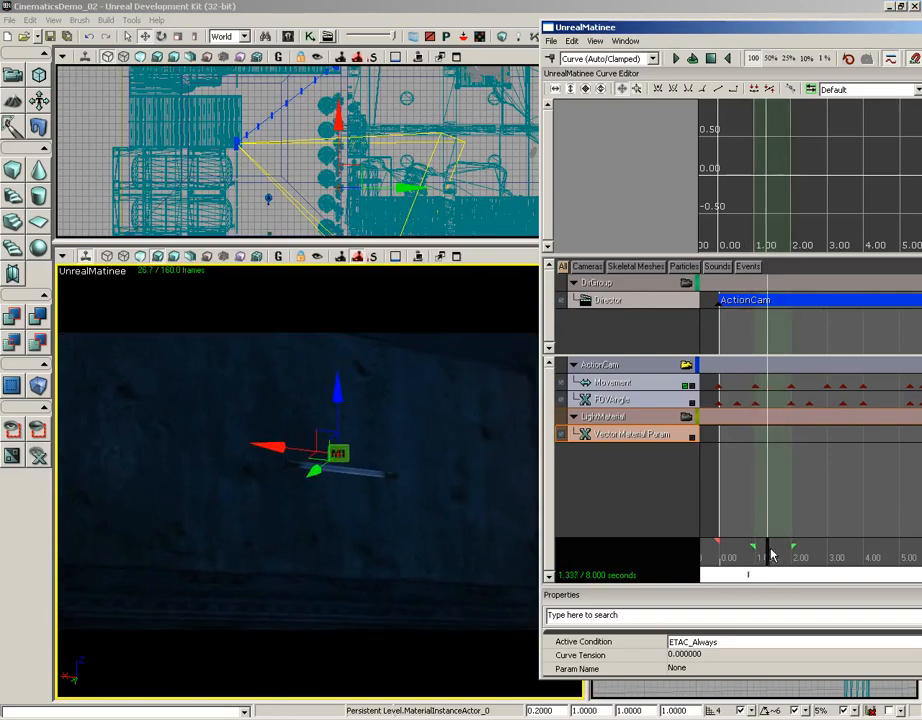
- Add a key at 1.00 s on the Vector Material Param track
scroll(752, 473, "up", 5)
left_click_drag(752, 473, 838, 474)
left_click_drag(810, 27, 560, 28)
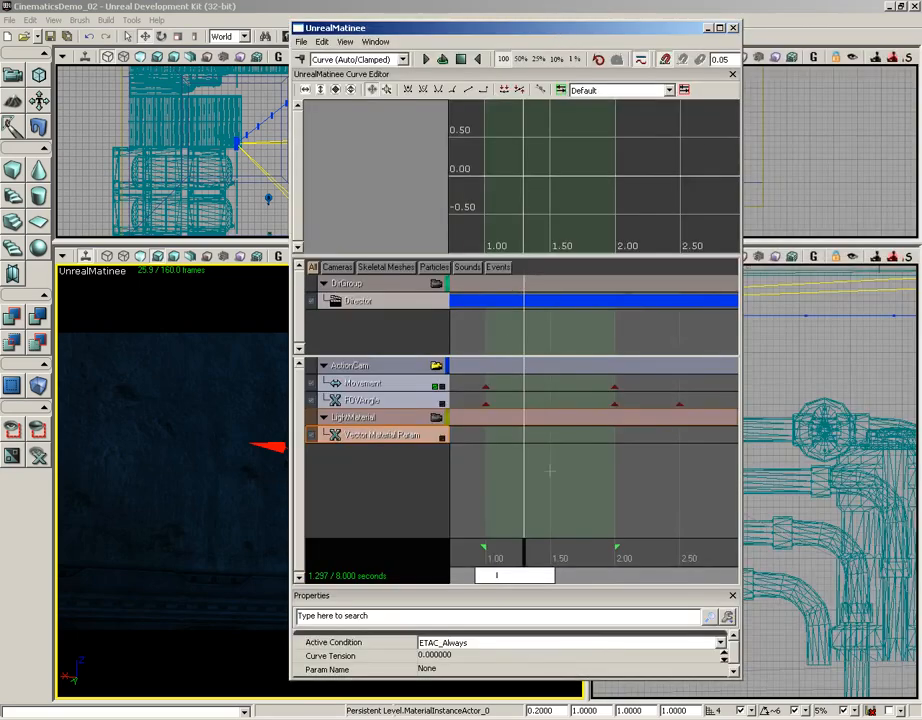
scroll(550, 471, "up", 3)
scroll(612, 471, "up", 1)
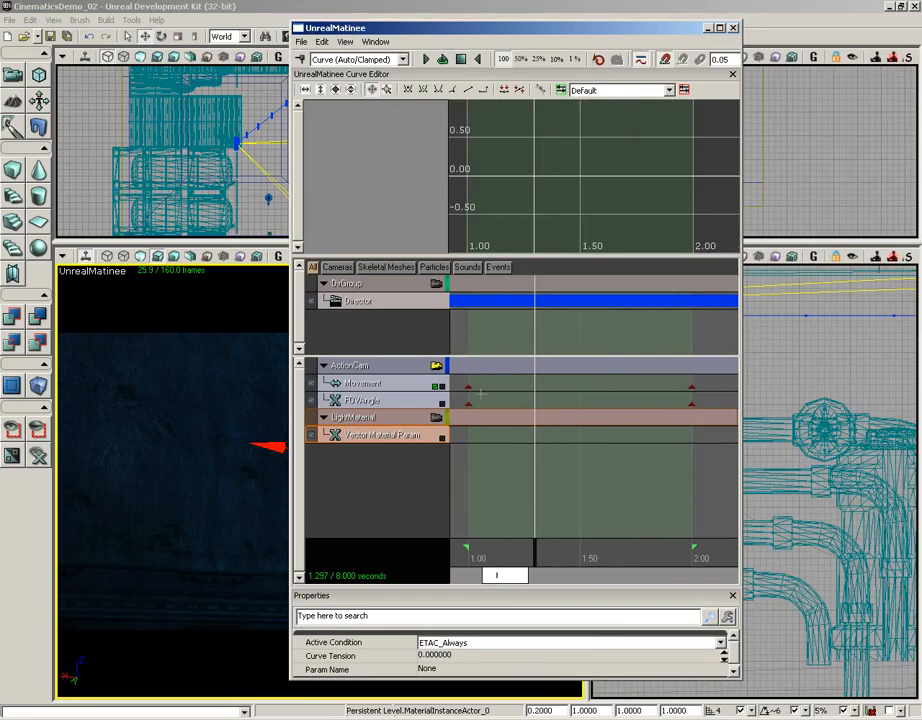
left_click_drag(556, 548, 471, 555)
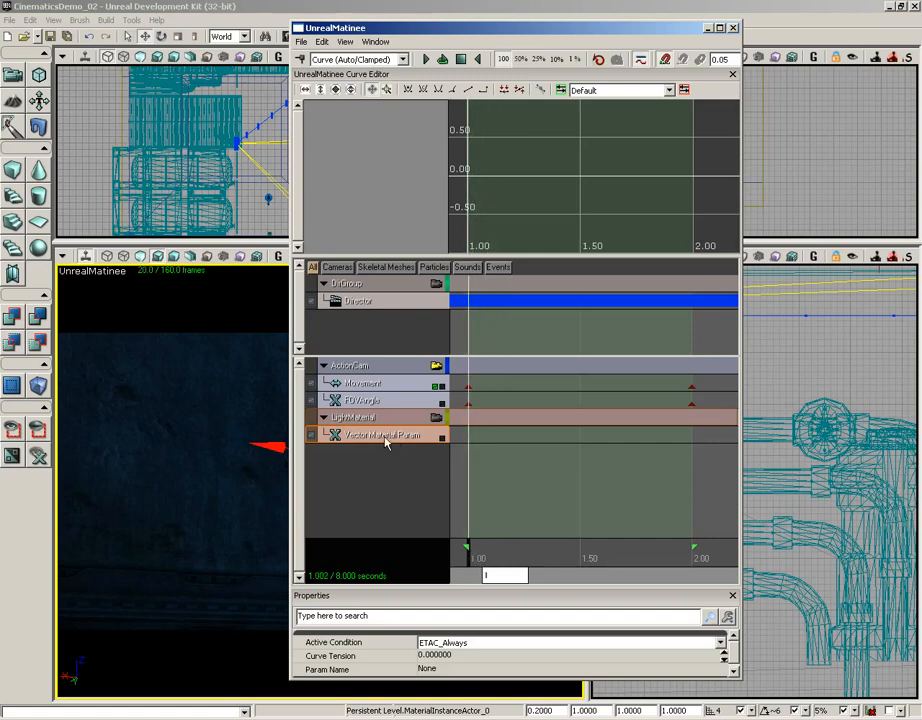
key("Return")
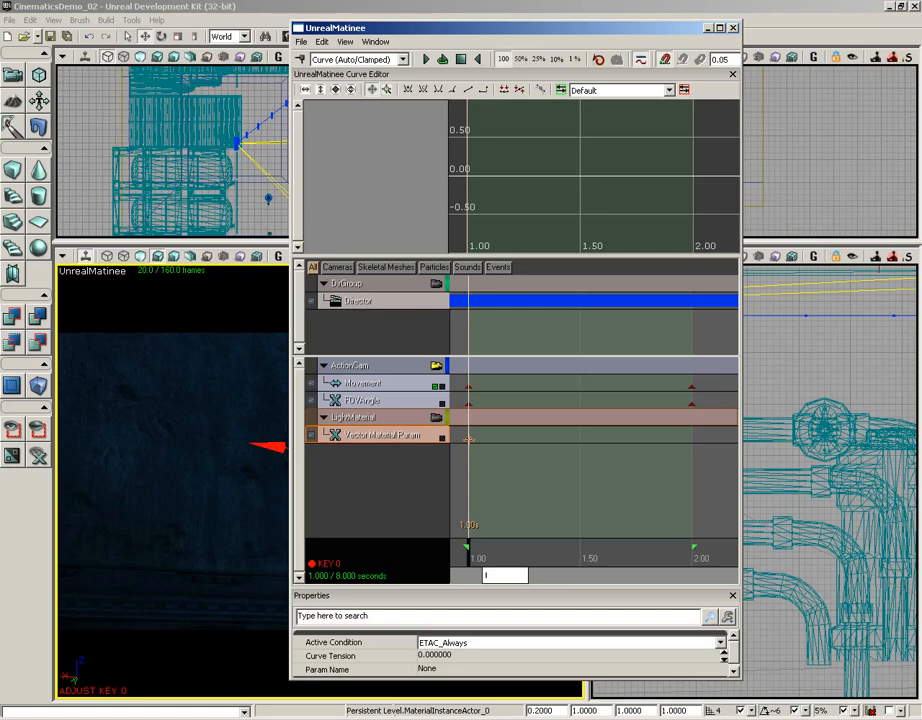
- Add a second key at 1.15 s on the Vector Material Param track
left_click_drag(465, 28, 578, 18)
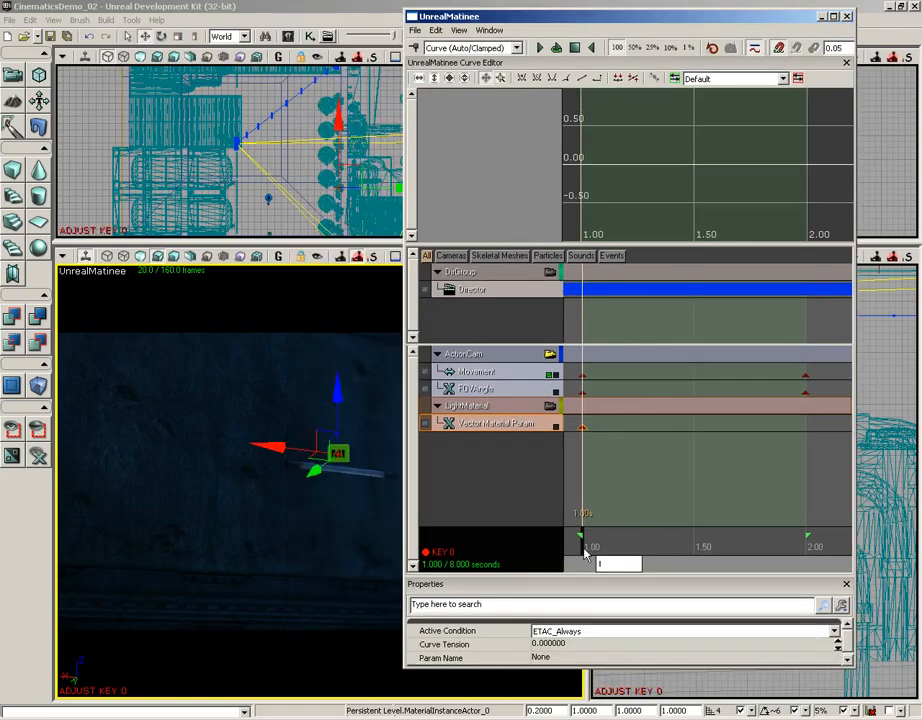
left_click_drag(585, 553, 617, 553)
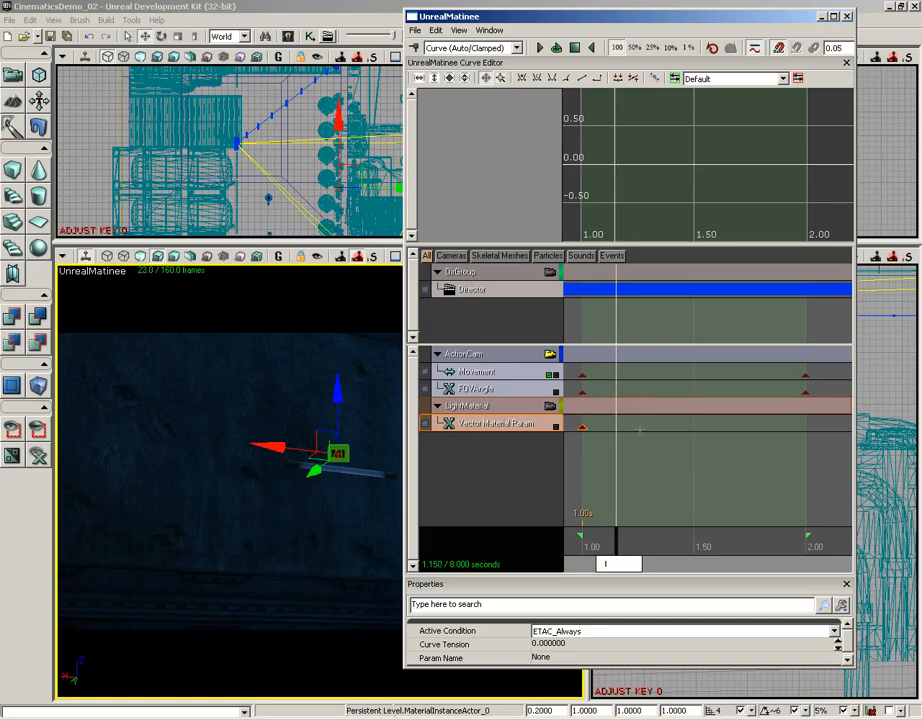
key("Return")
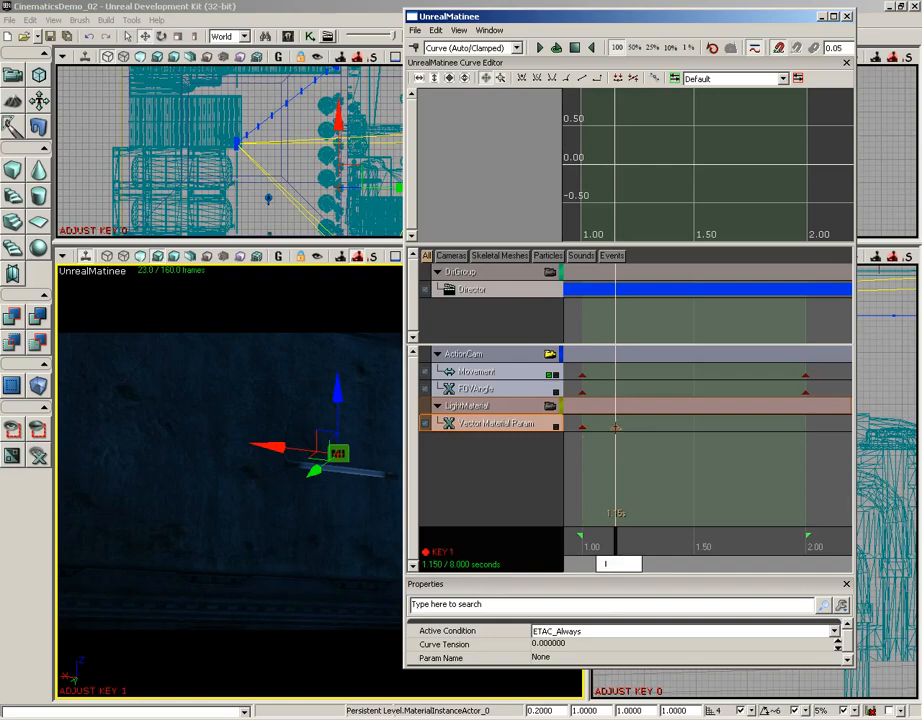
right_click(615, 428)
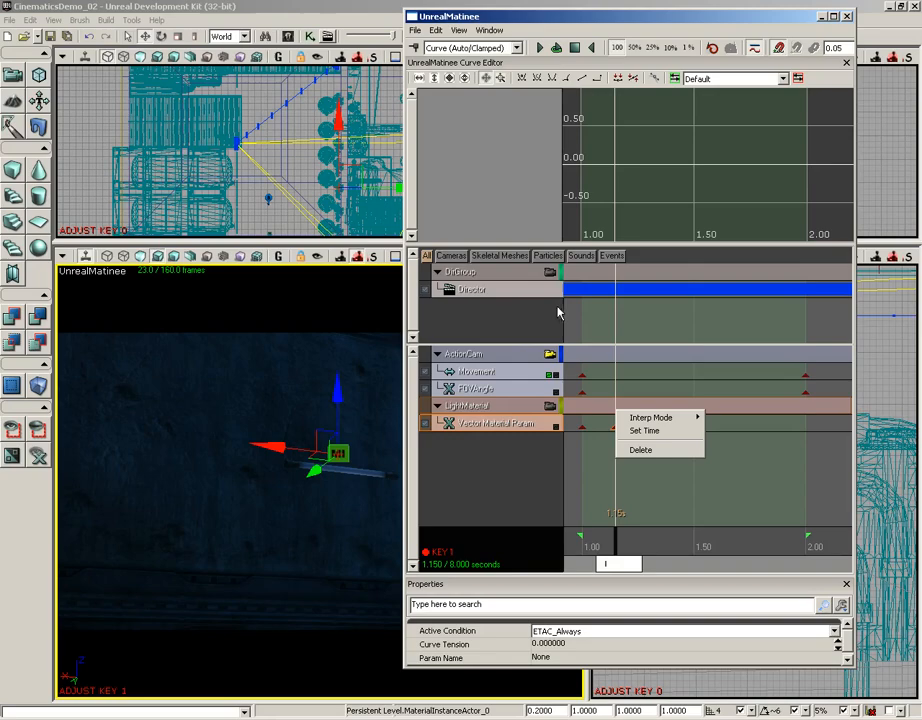
left_click(490, 427)
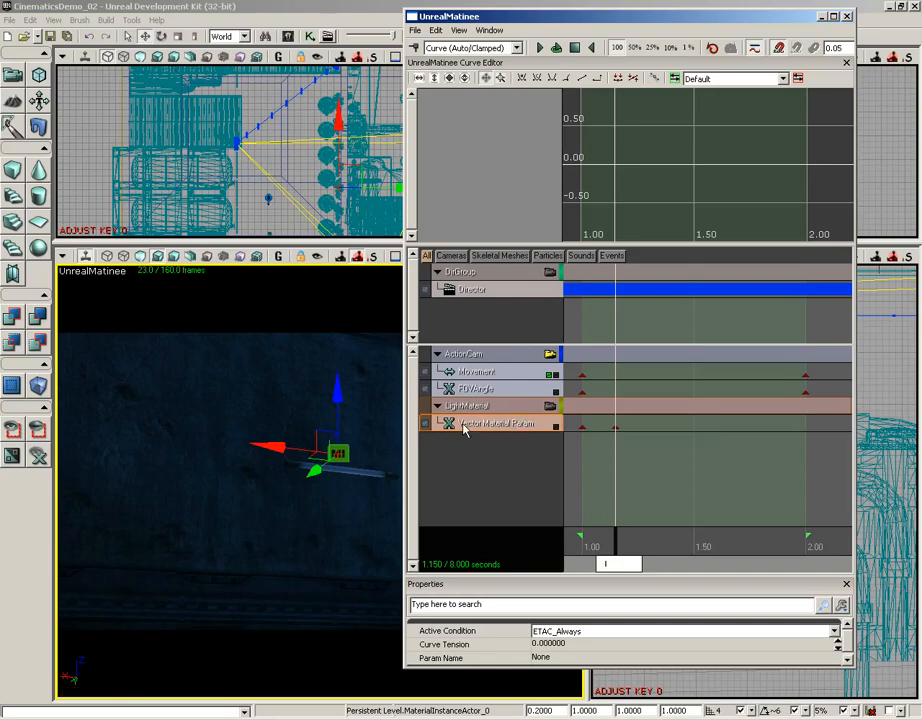
- Show the Vector Material Param track in the Curve Editor and hide its green and blue curves
left_click(556, 427)
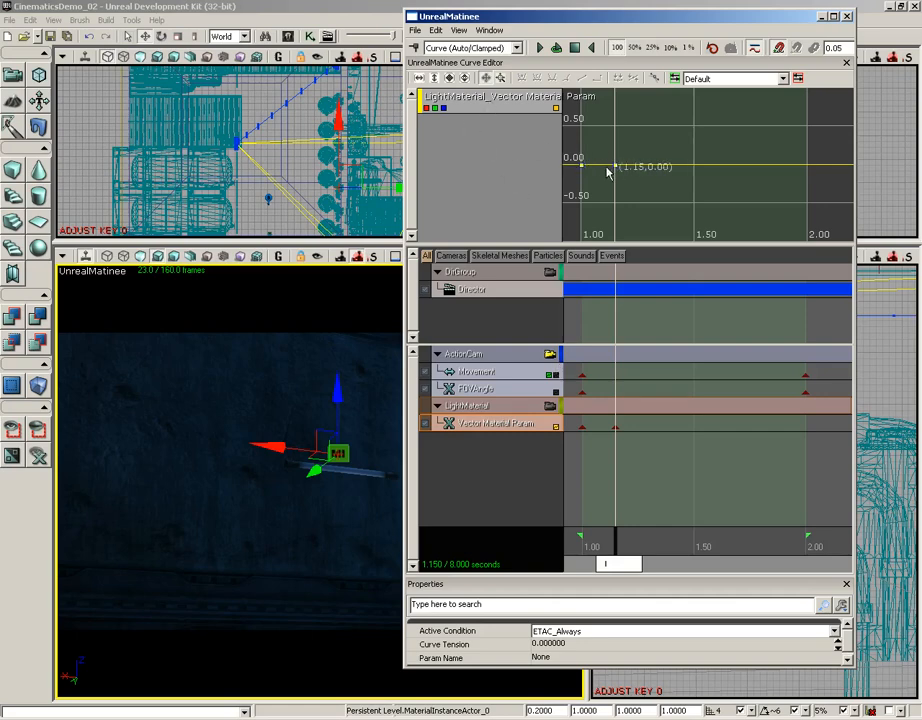
scroll(617, 171, "up", 5)
scroll(650, 186, "up", 4)
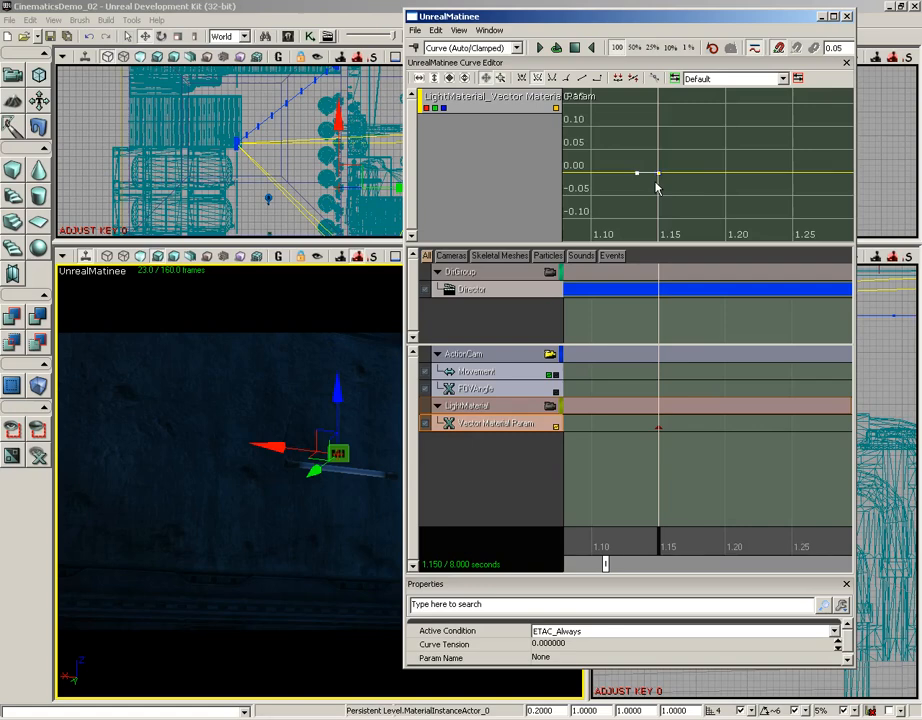
scroll(656, 186, "down", 1)
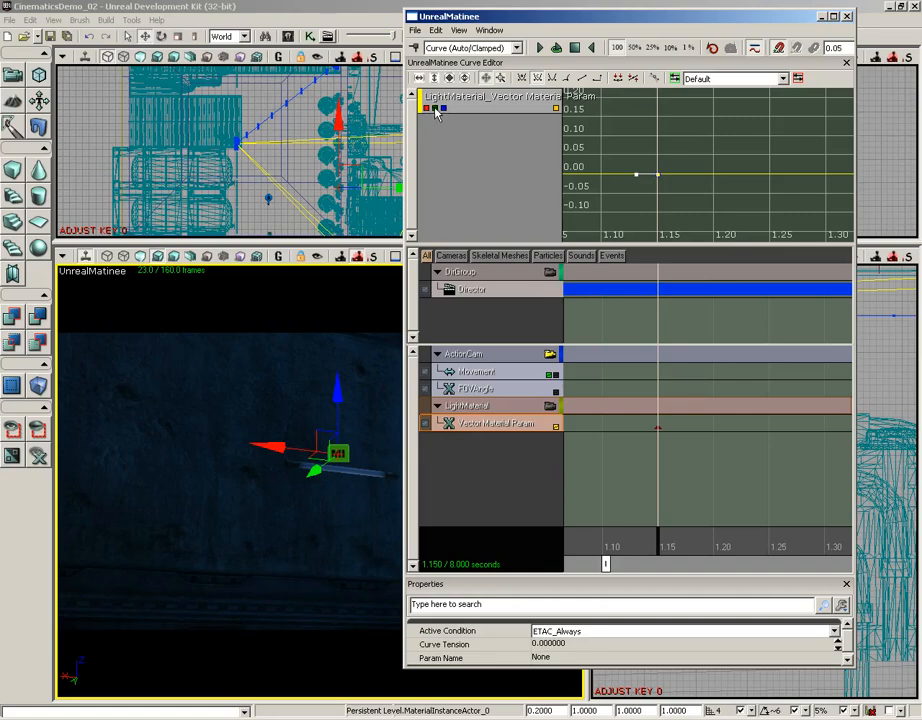
left_click(442, 108)
- Set the red curve's key at 1.15 s to a value of 1.15
left_click(659, 176)
right_click(659, 177)
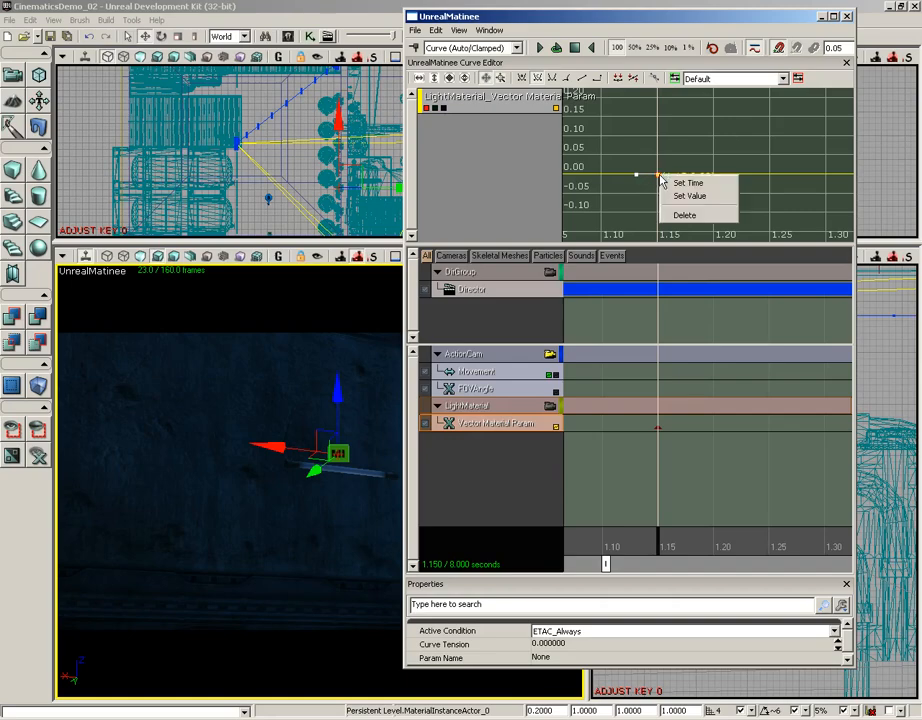
left_click(684, 197)
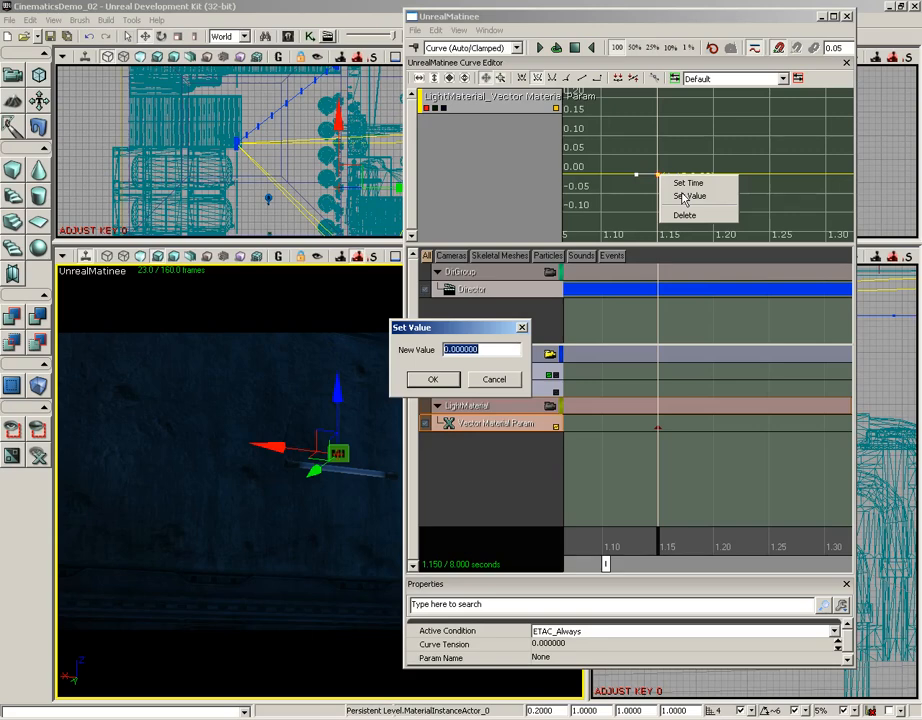
type("1.15")
key("Return")
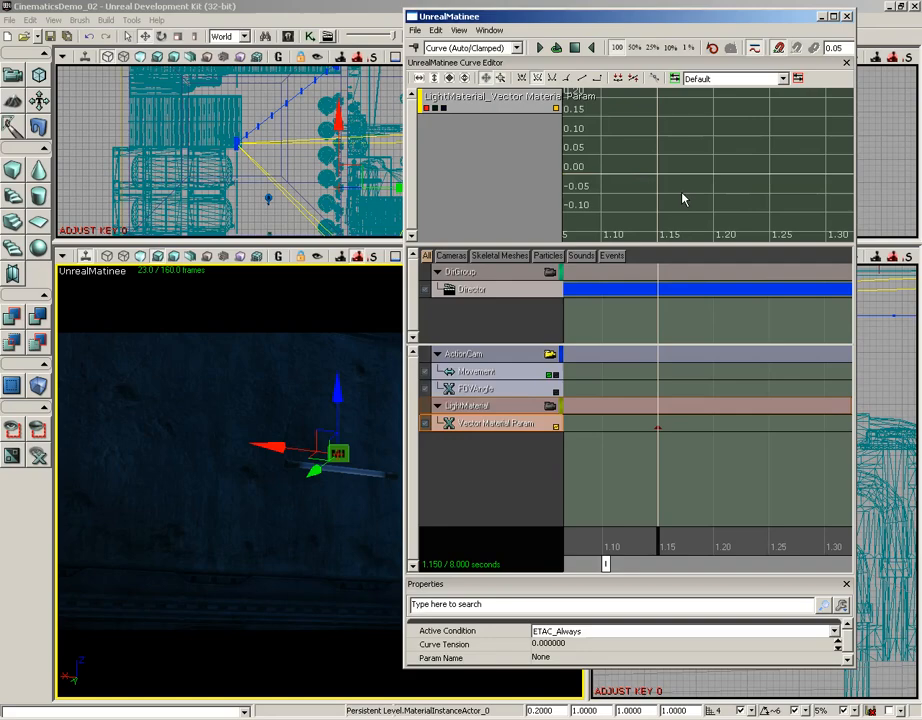
left_click(451, 79)
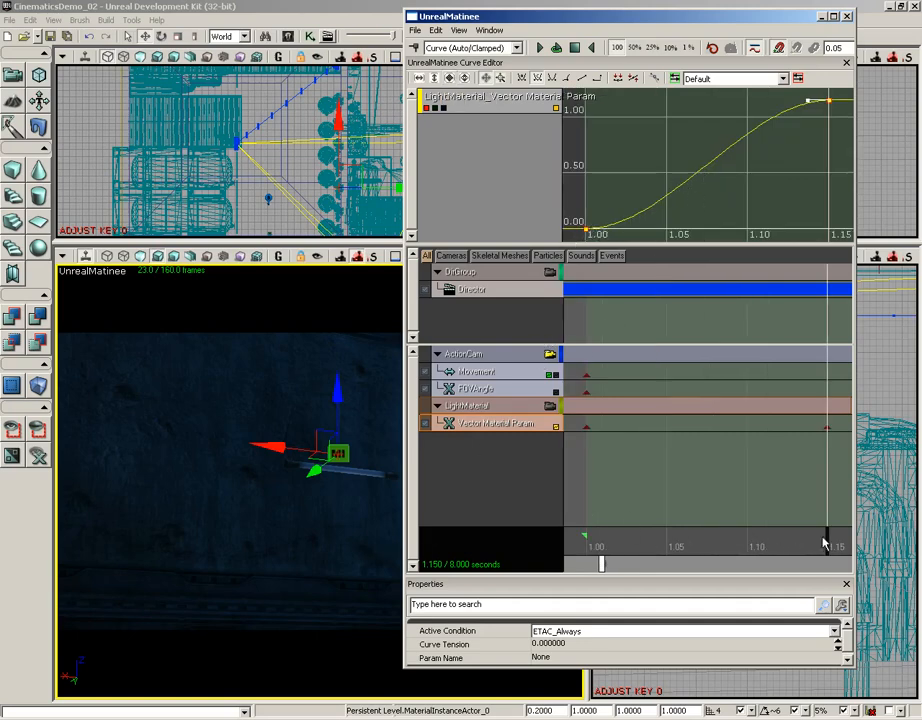
- Show only the green curve and set its key at 1.15 s to a value of 2.13
mouse_move(825, 541)
left_mouse_down()
mouse_move(650, 539)
mouse_move(813, 542)
left_mouse_up()
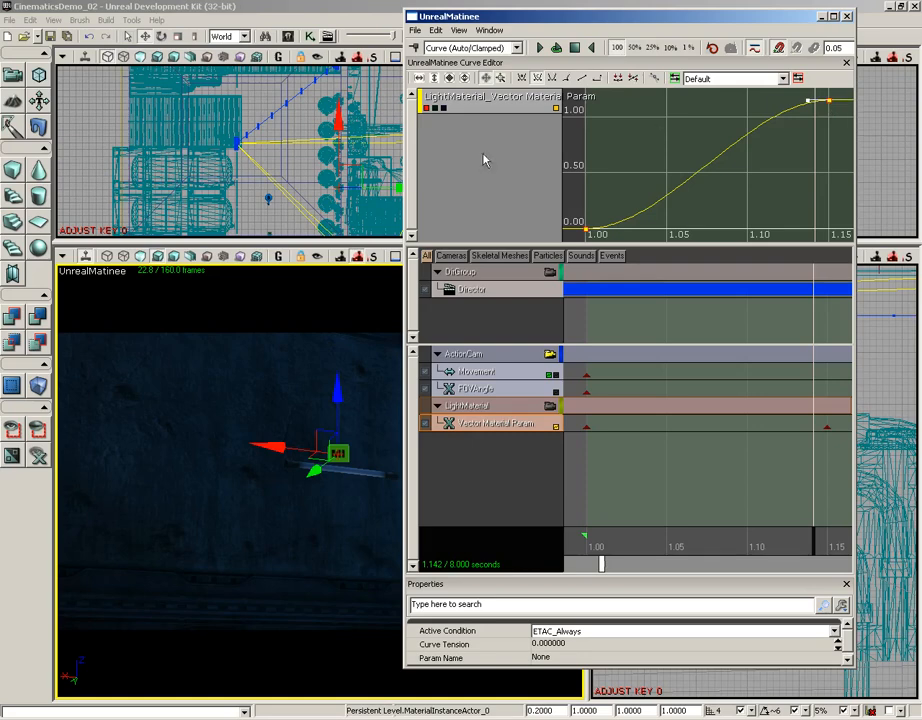
left_click(426, 108)
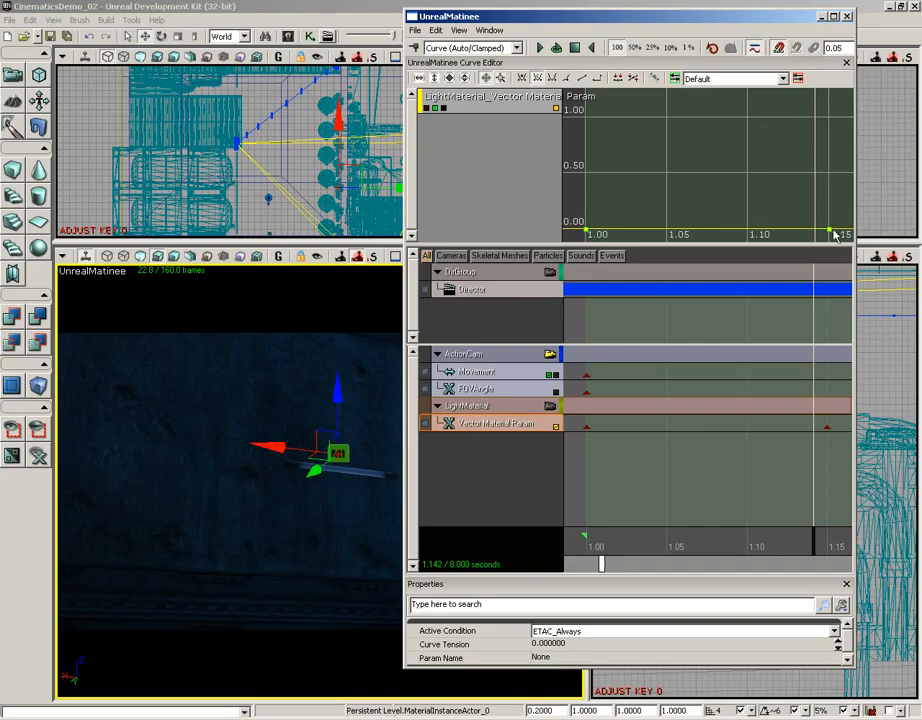
left_click_drag(813, 196, 715, 158)
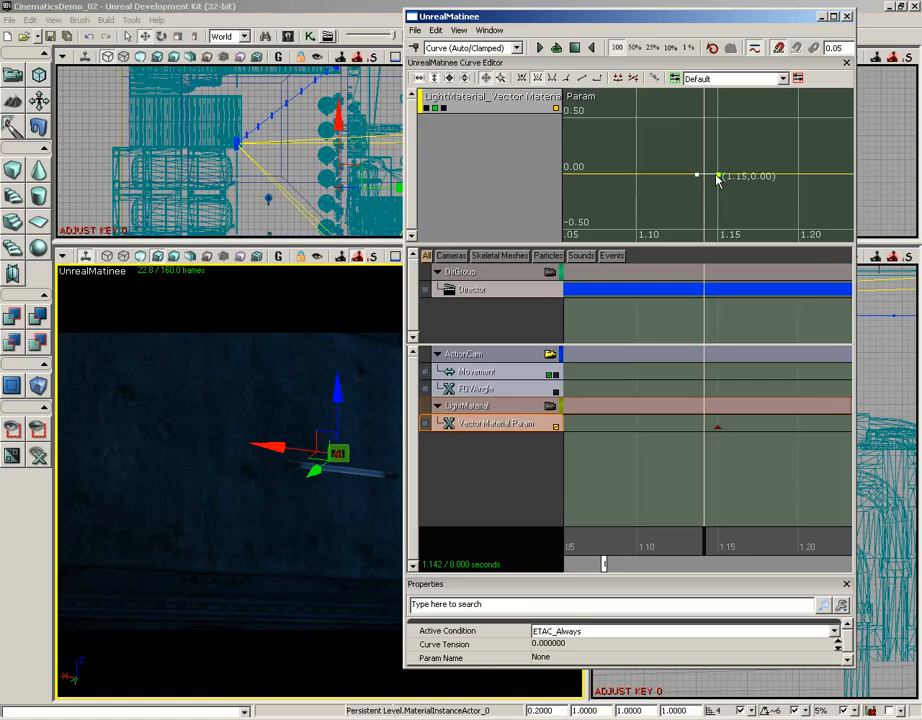
right_click(718, 176)
left_click(746, 194)
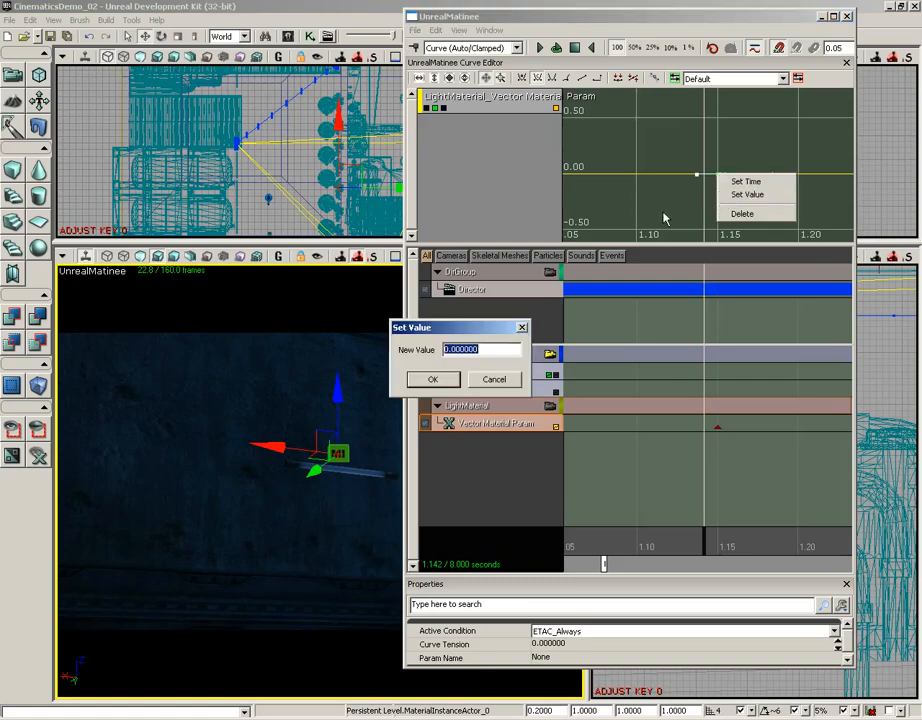
type("2.13")
key("Return")
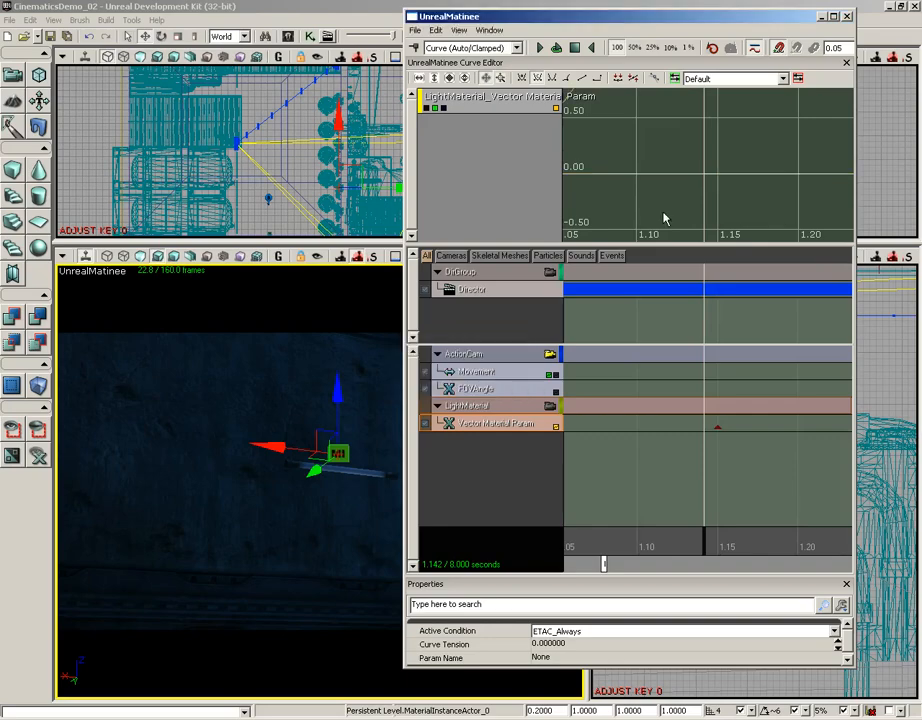
left_click(450, 79)
left_click_drag(681, 191, 736, 191)
scroll(740, 179, "down", 2)
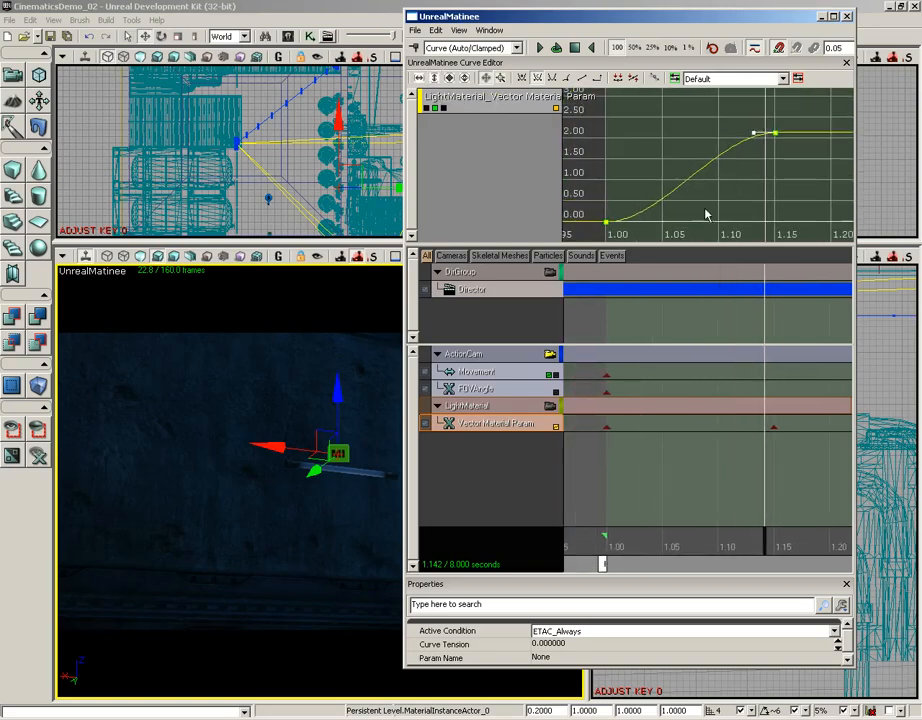
- Show the blue curve instead of the green one and set its key at 1.15 s to a value of 3.13
left_click(434, 108)
left_click(443, 108)
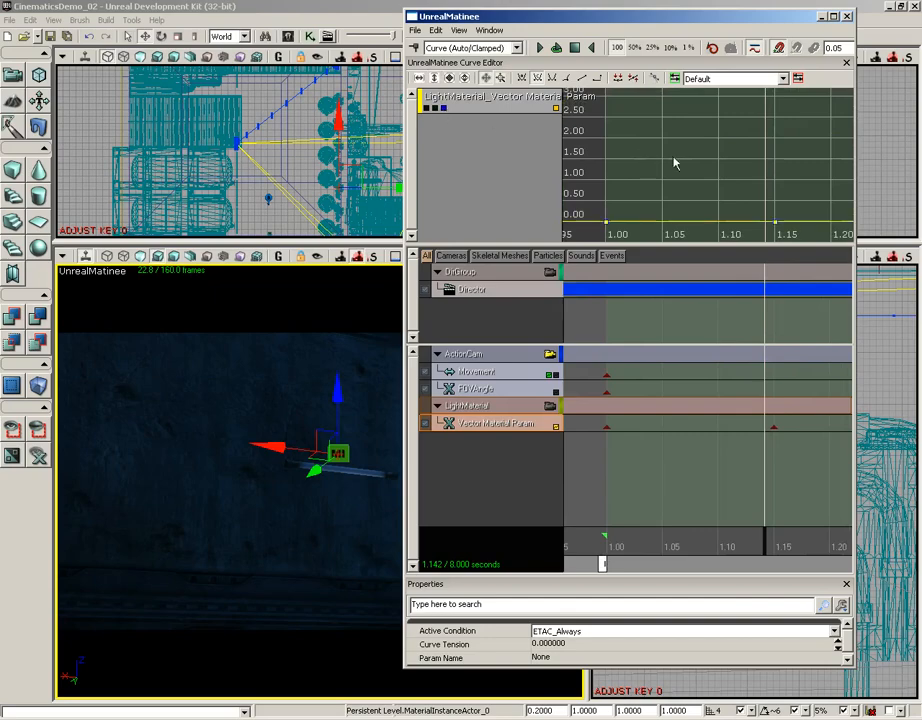
mouse_move(776, 225)
left_click_drag(723, 169, 689, 154)
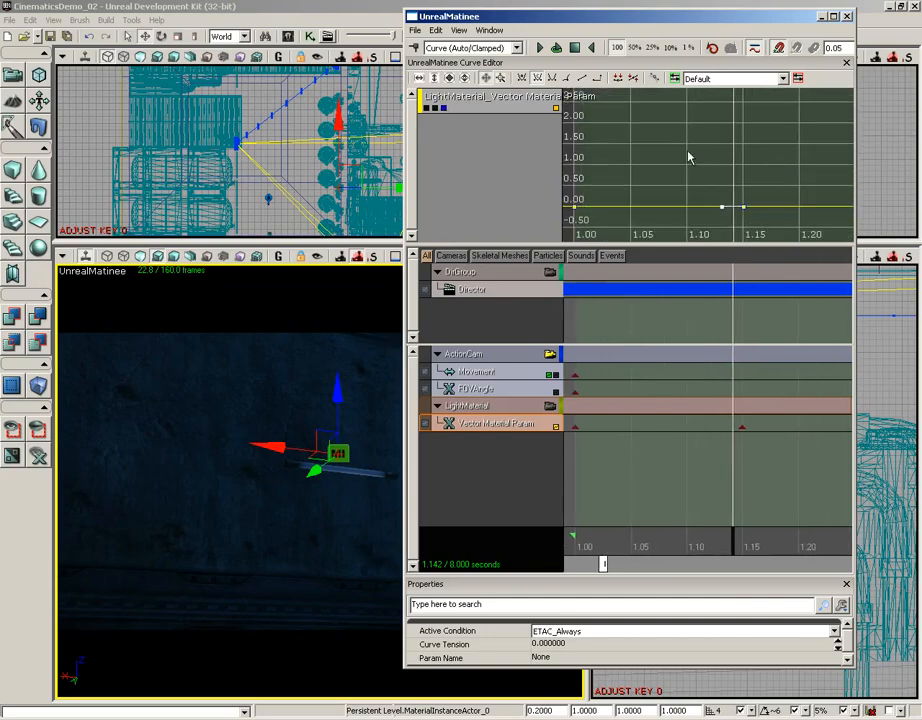
right_click(745, 209)
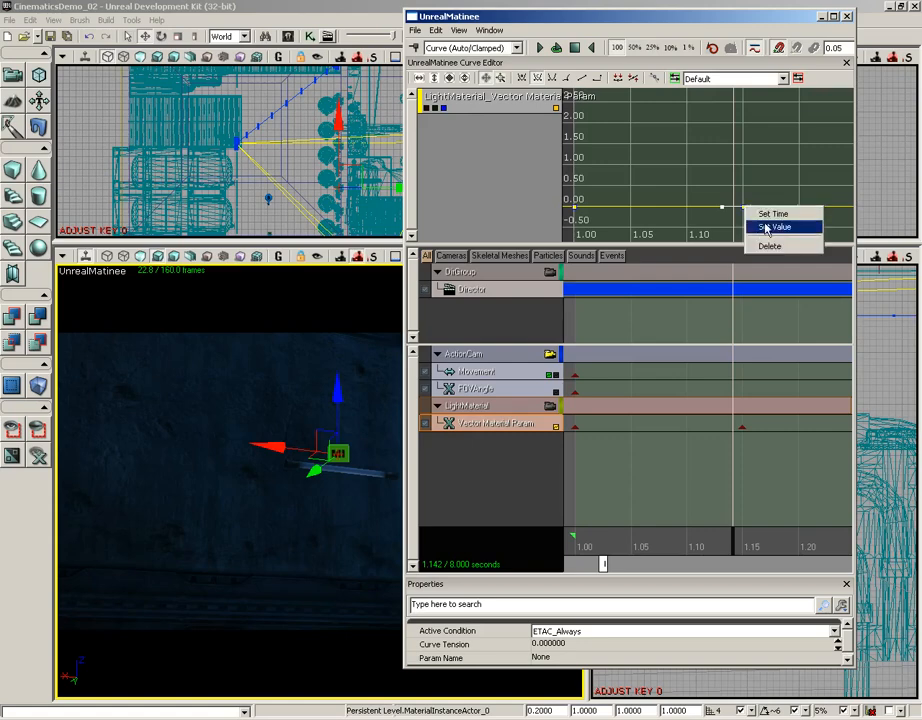
left_click(768, 227)
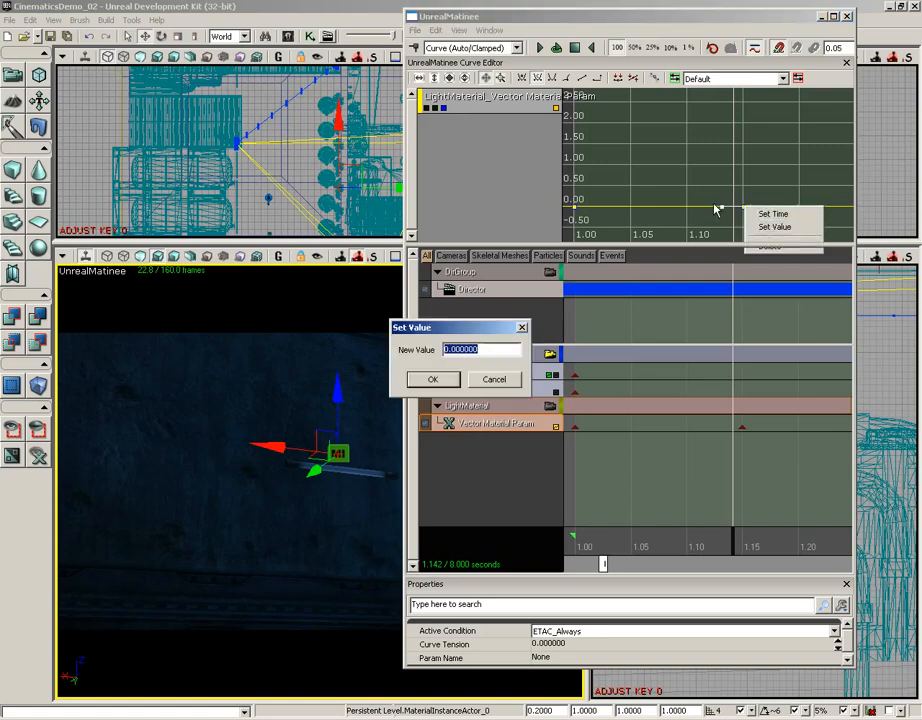
type("3.13")
key("Return")
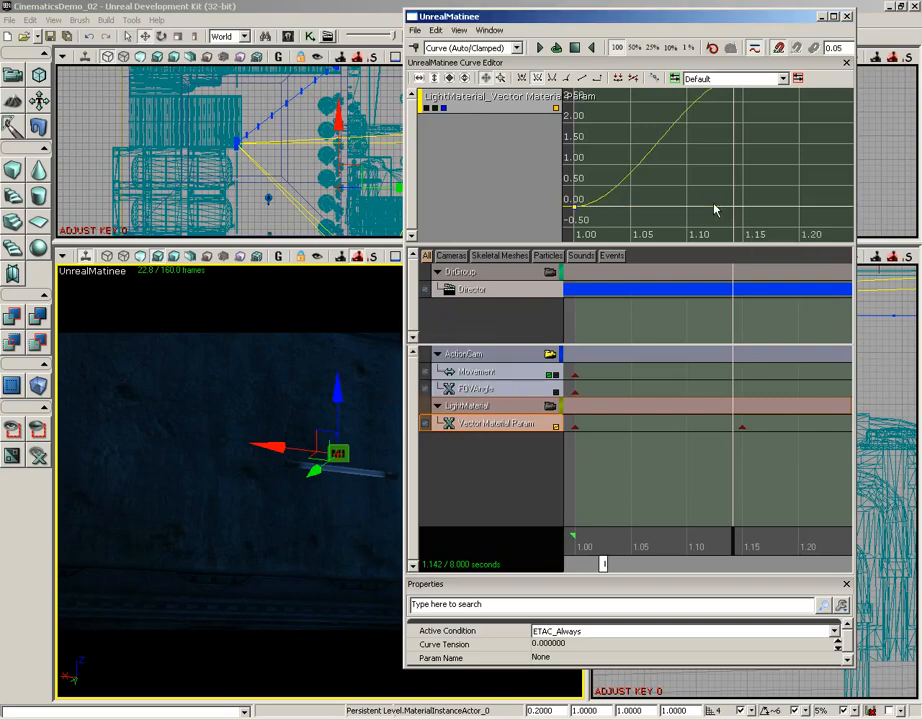
scroll(692, 195, "down", 5)
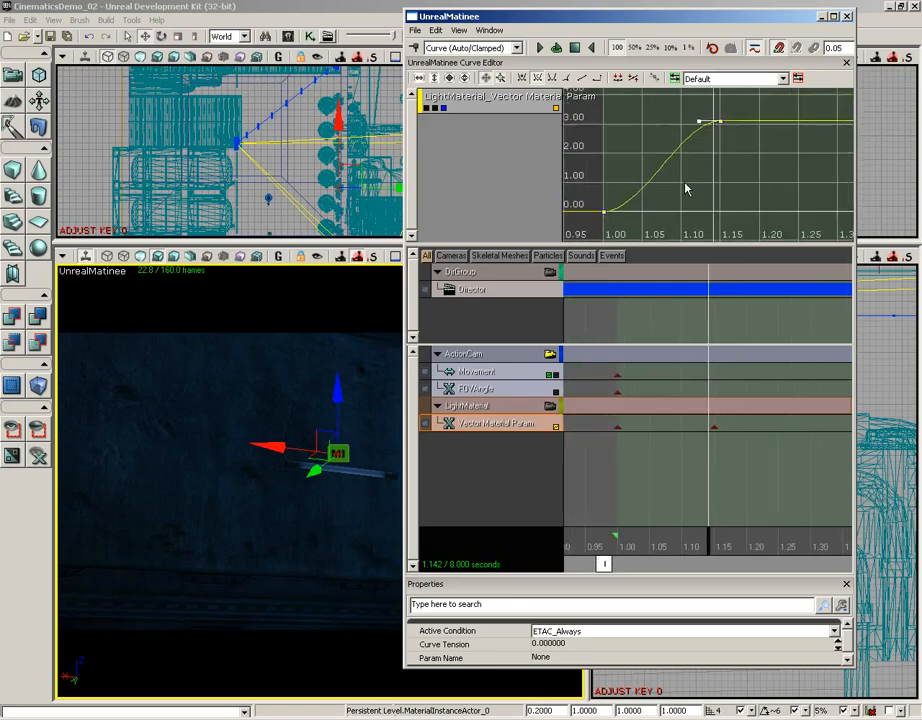
- Show the green and red curves again alongside the blue one and fit all three curves in the Curve Editor
left_click(435, 108)
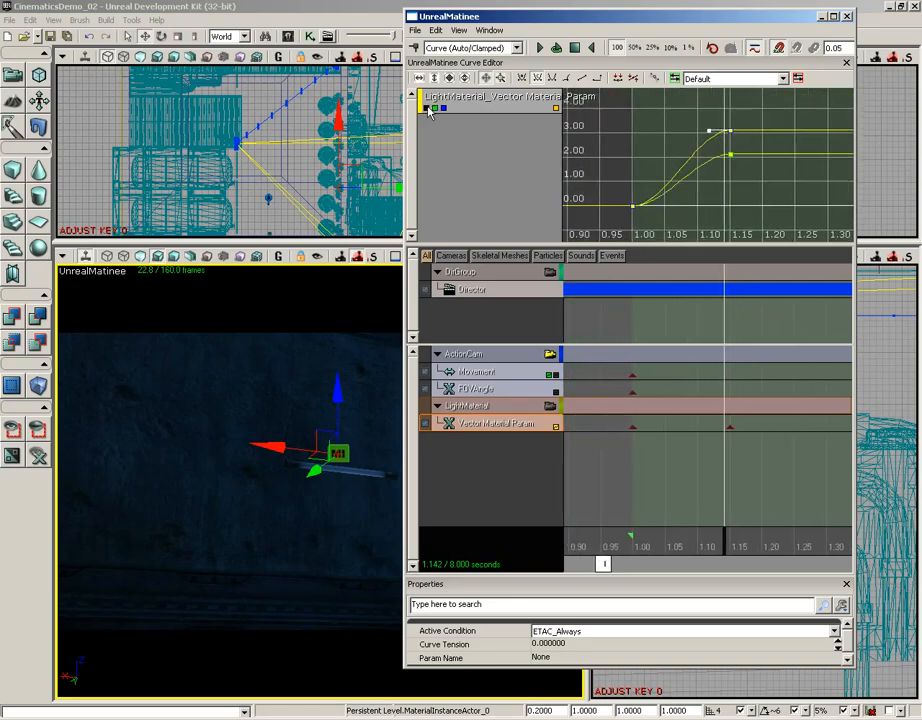
left_click(427, 108)
left_click(463, 83)
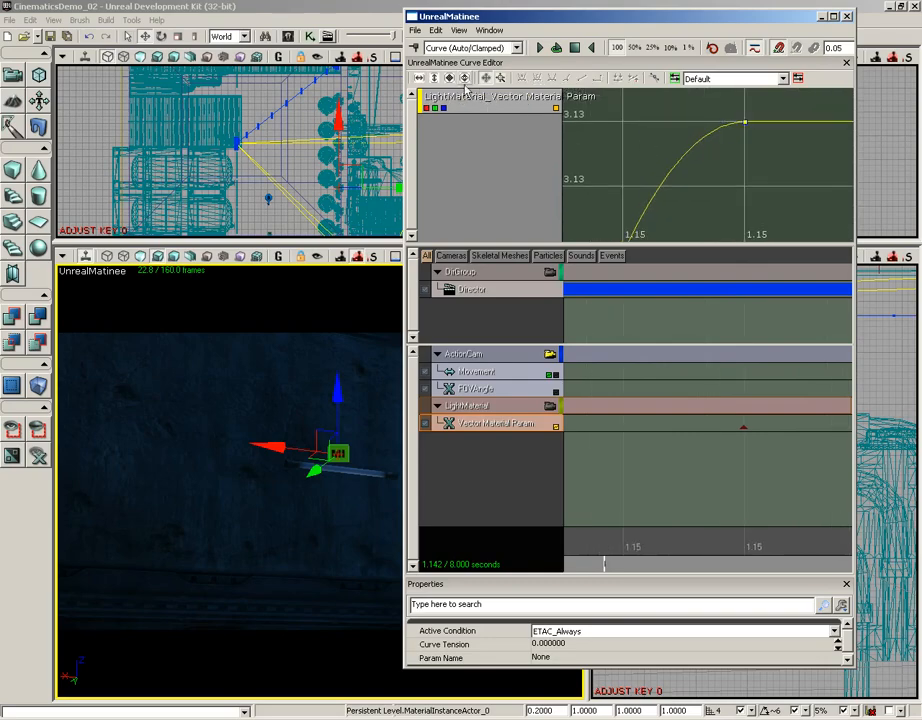
left_click(449, 78)
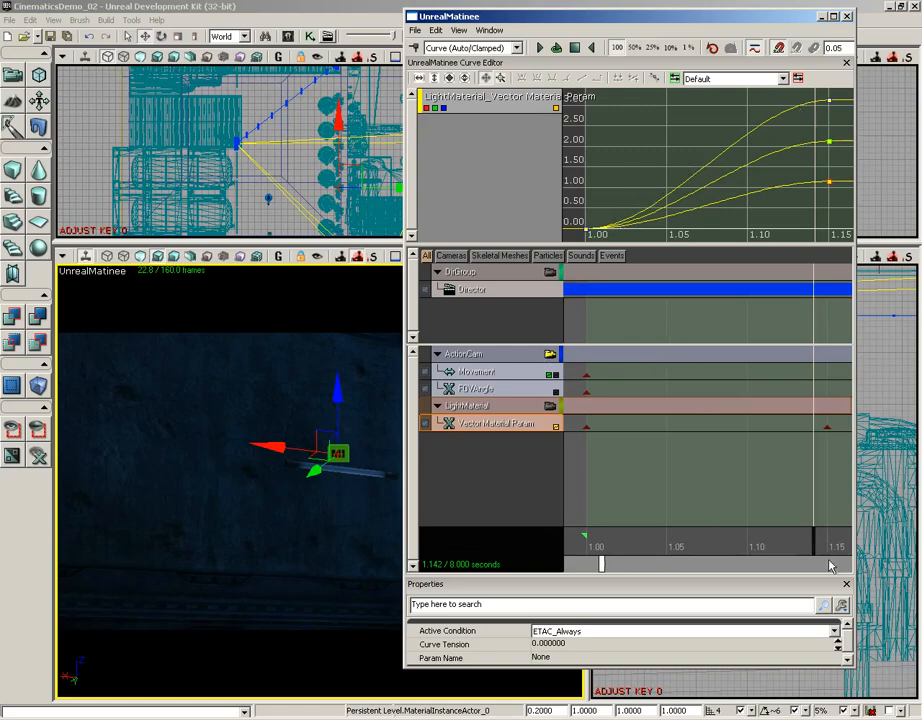
- Scrub the timeline close to 1.15 s to check the light in the viewport, with the Vector Material Param track selected
mouse_move(826, 543)
left_mouse_down()
mouse_move(646, 541)
mouse_move(820, 541)
left_mouse_up()
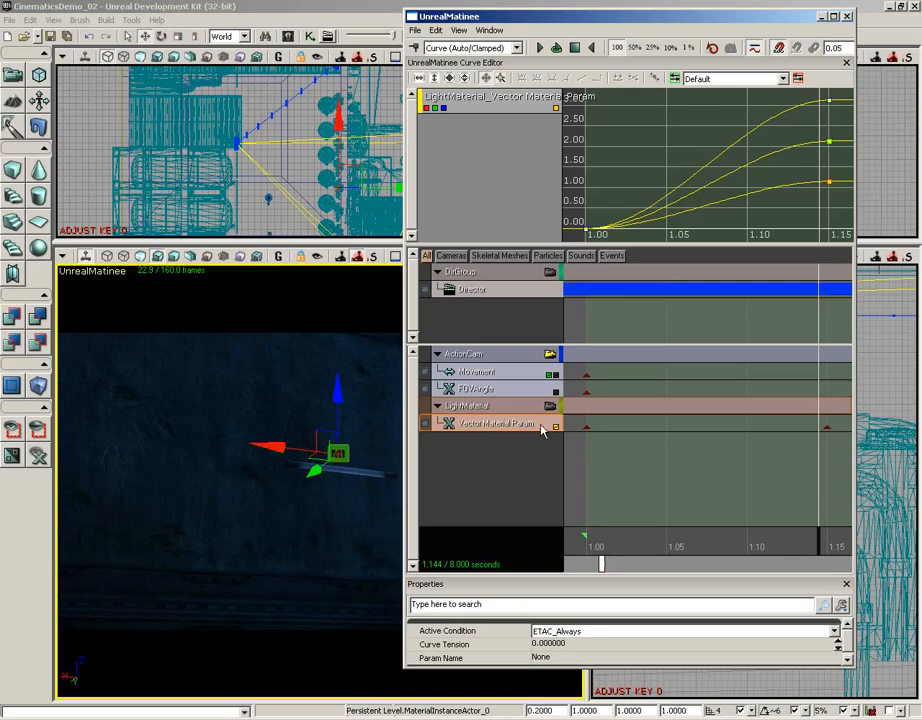
scroll(826, 432, "down", 5)
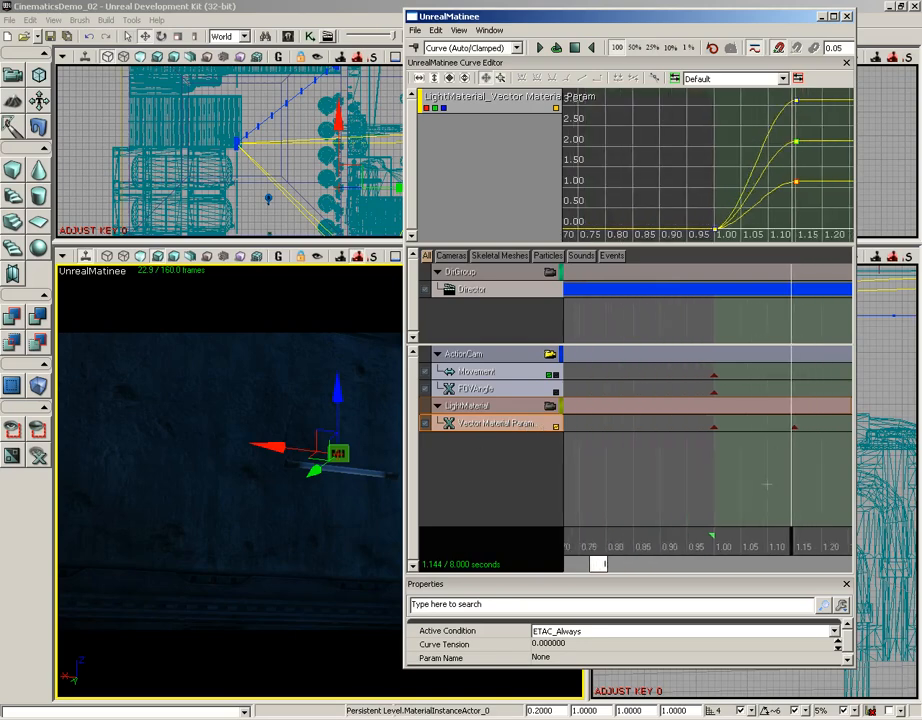
left_click(493, 412)
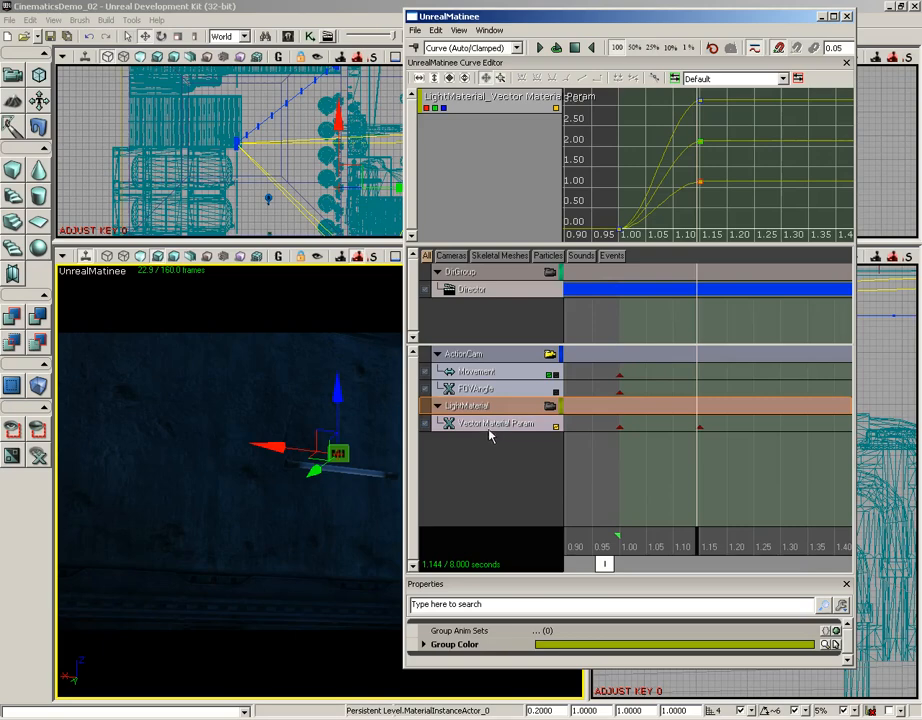
left_click(490, 426)
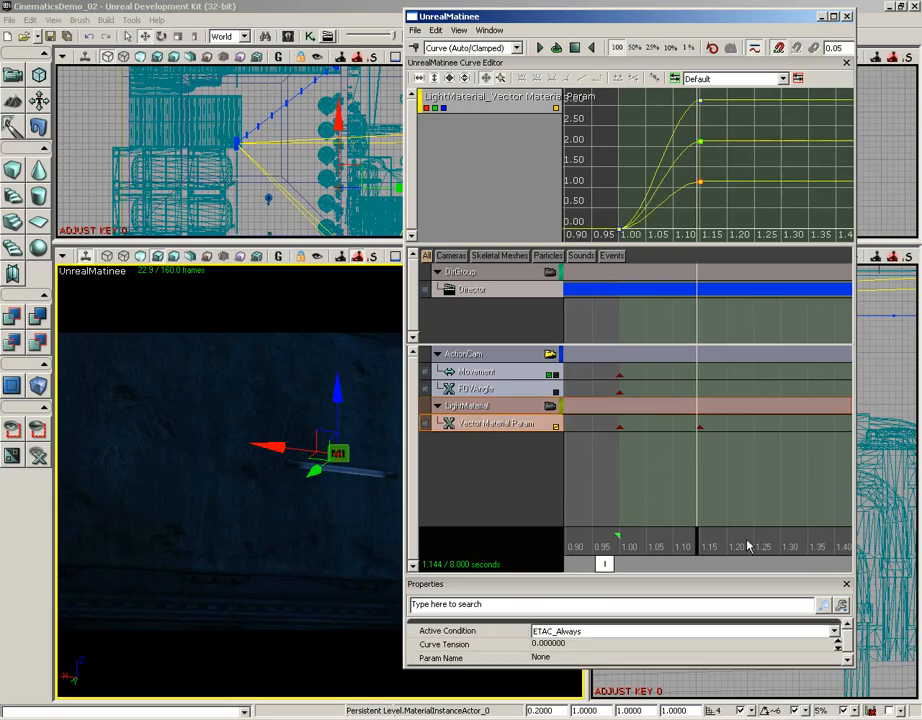
mouse_move(698, 546)
left_mouse_down()
mouse_move(636, 548)
mouse_move(702, 541)
left_mouse_up()
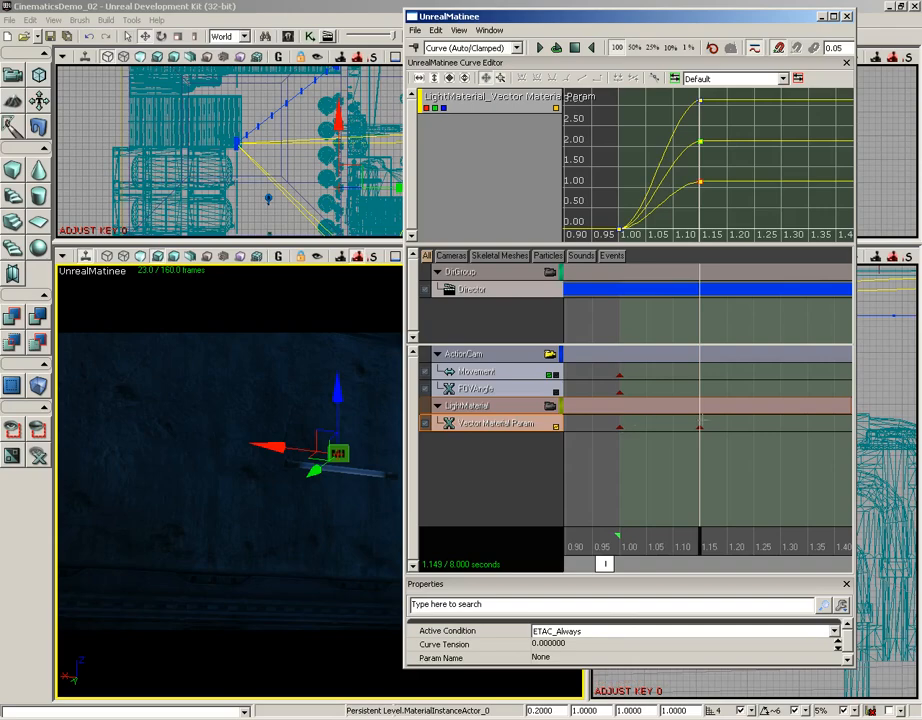
- Look up the vector parameter name of the FluorescentLight_INST material instance in the Material Instance Editor
left_click(558, 658)
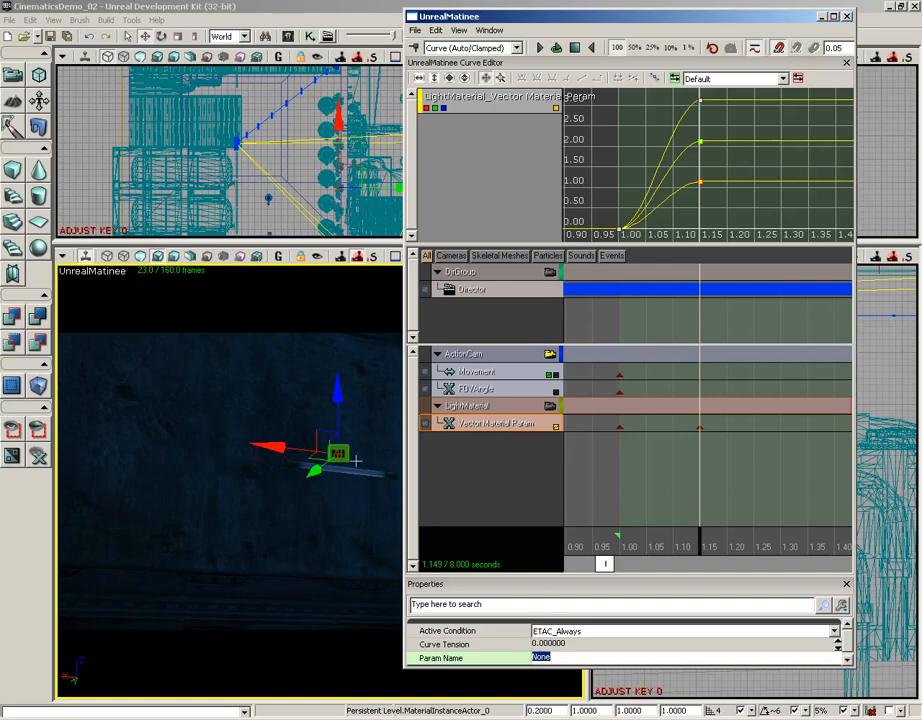
left_click_drag(496, 17, 594, 27)
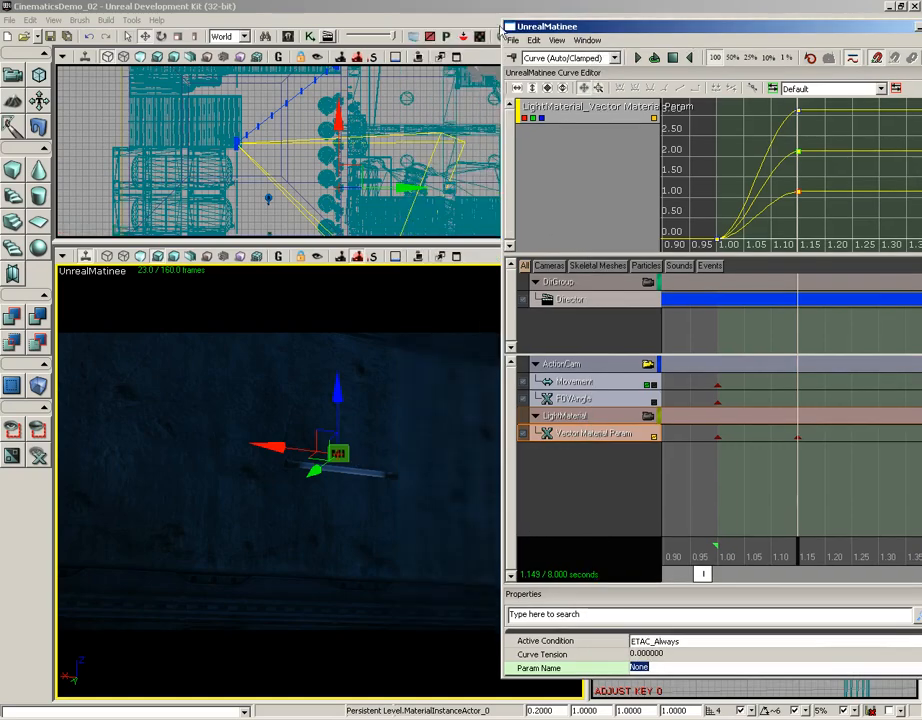
left_click(289, 37)
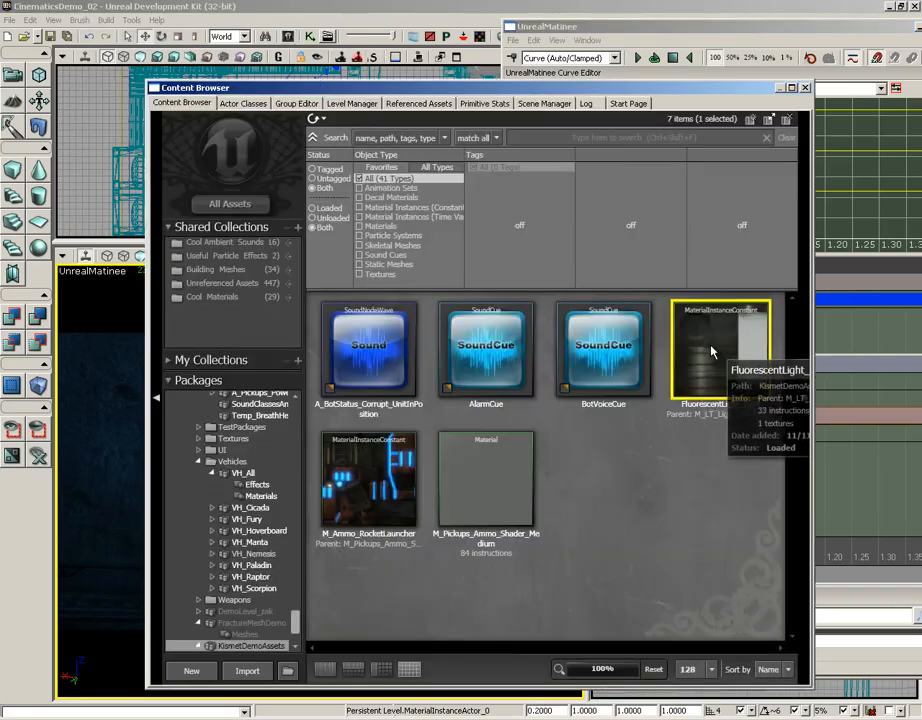
double_click(717, 355)
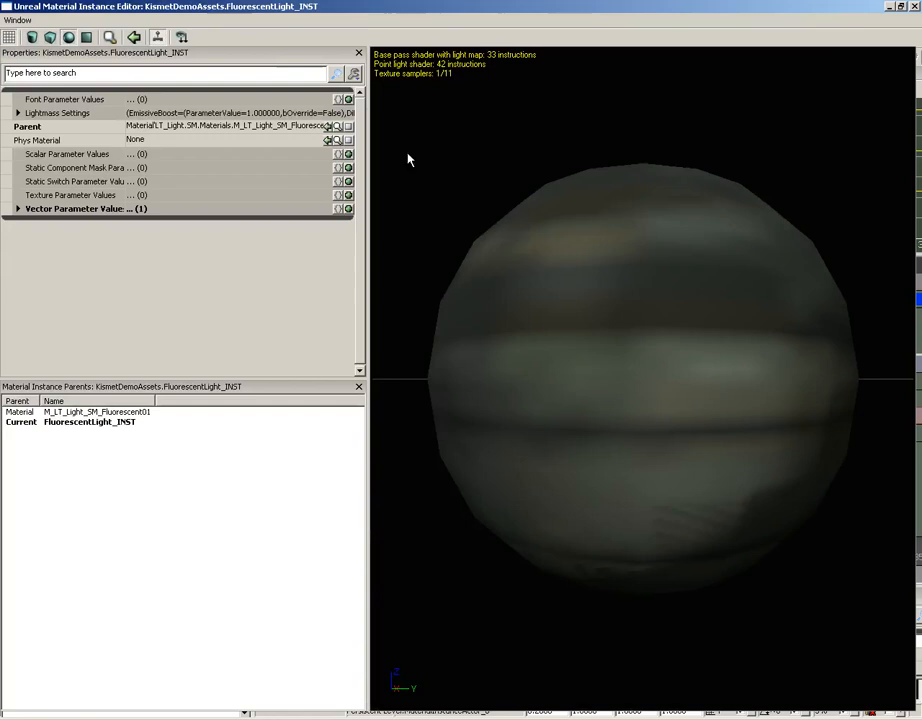
left_click(18, 209)
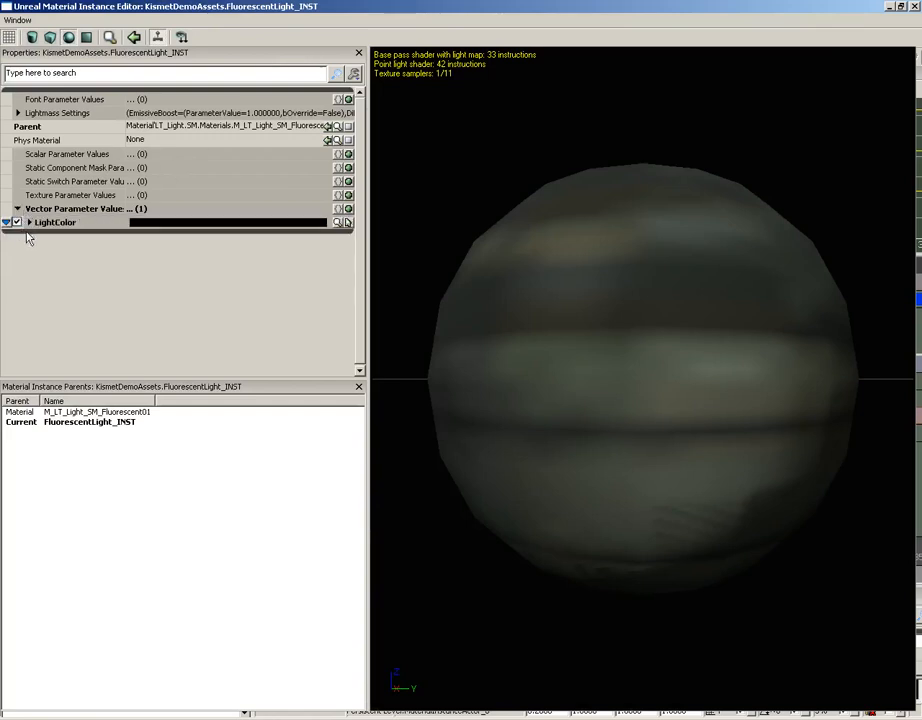
left_click(29, 222)
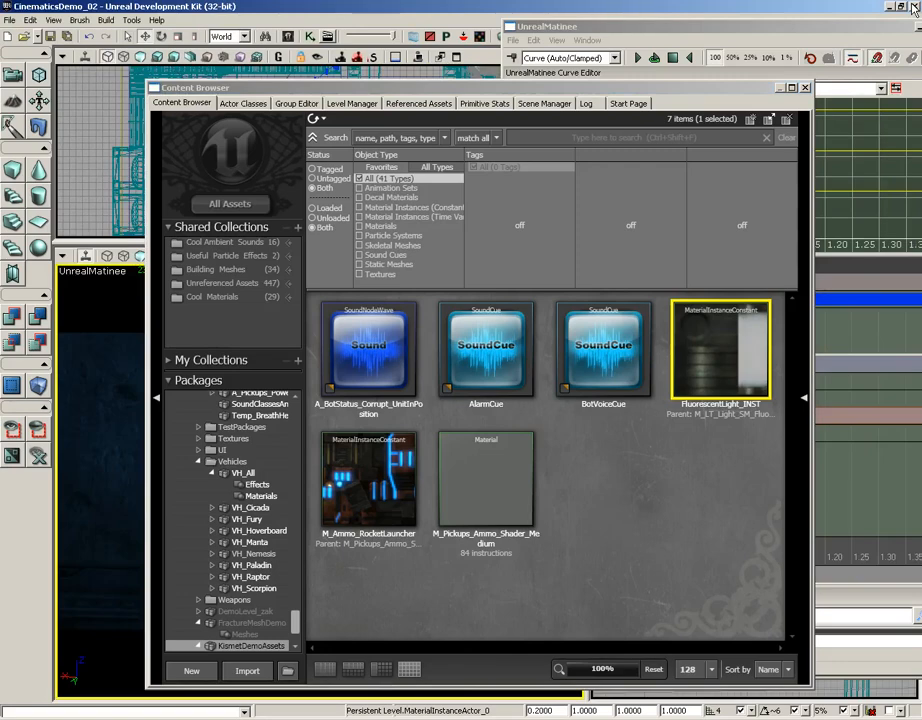
left_click(913, 7)
left_click(805, 88)
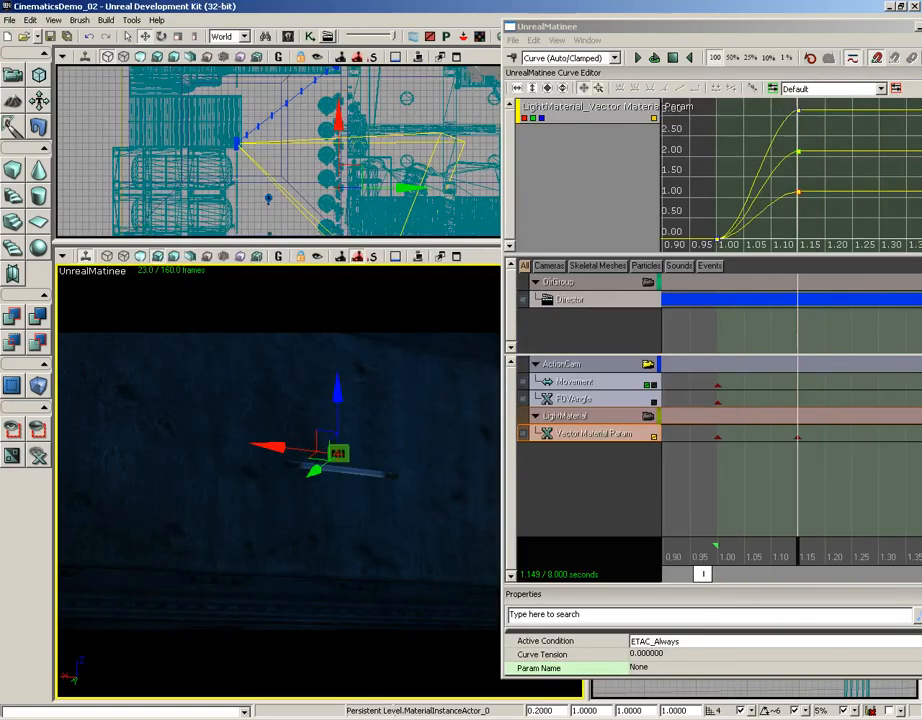
- Set the Vector Material Param track's Param Name to LightColor
left_click(581, 432)
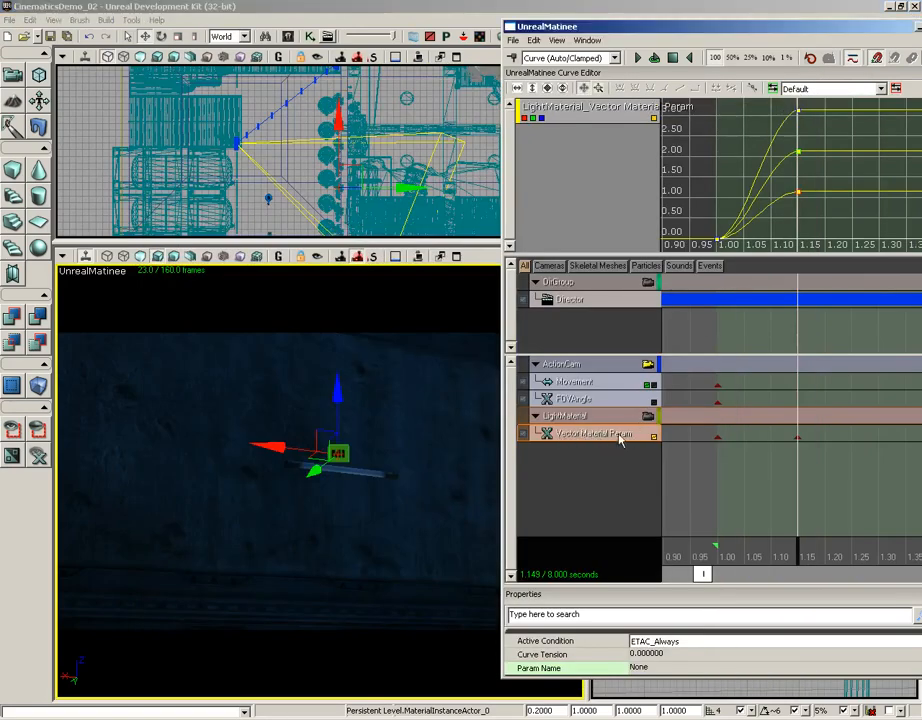
left_click(650, 655)
left_click(673, 668)
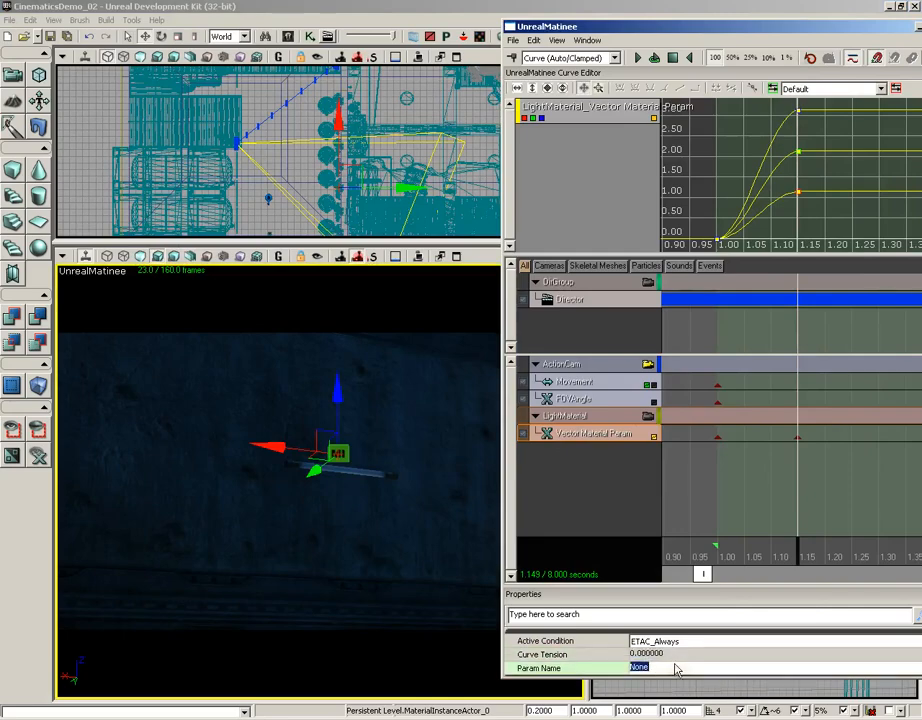
key("BackSpace")
key("Return")
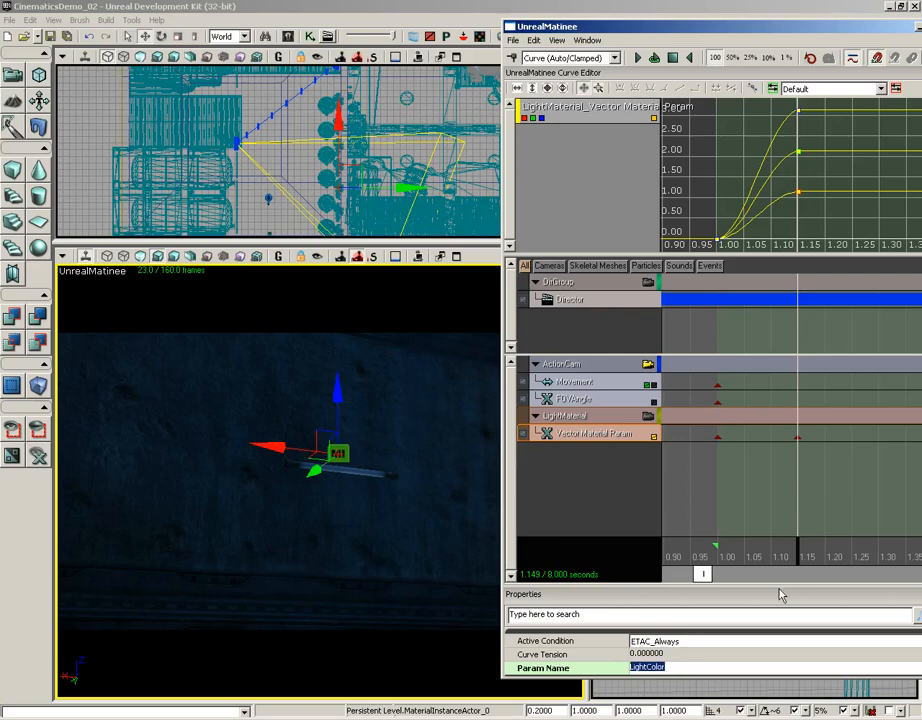
- Preview the light's material animation by scrubbing from 1.15 s to about 1.06 s, playing the sequence and looping the 1.00 to 2.00 s section
mouse_move(799, 552)
left_mouse_down()
mouse_move(745, 552)
mouse_move(813, 554)
mouse_move(712, 547)
mouse_move(830, 554)
mouse_move(696, 547)
mouse_move(848, 544)
mouse_move(858, 552)
mouse_move(724, 552)
mouse_move(835, 550)
mouse_move(700, 542)
mouse_move(792, 539)
mouse_move(747, 542)
left_mouse_up()
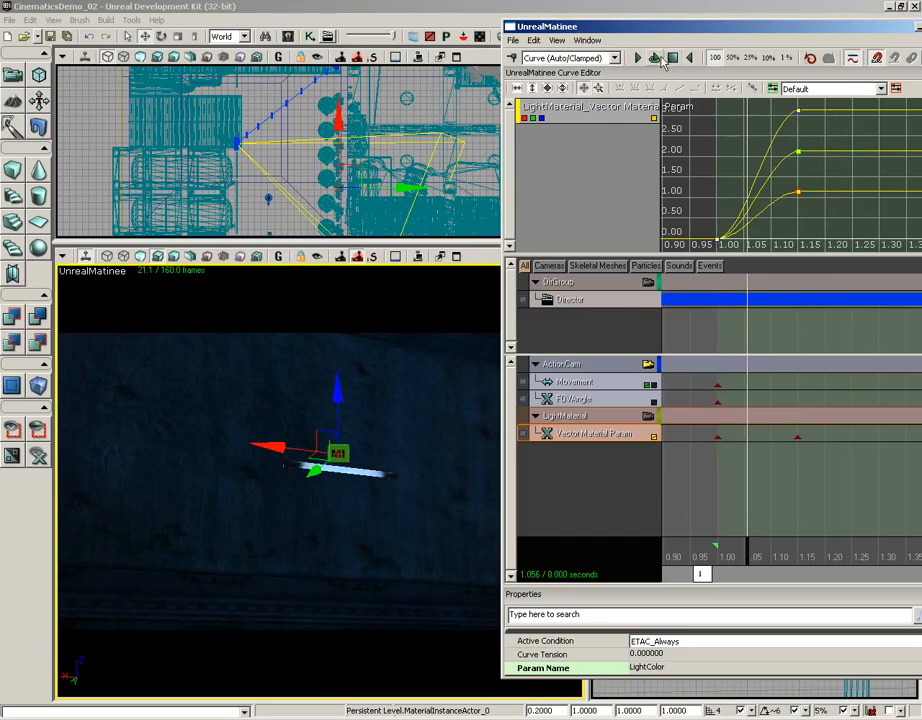
left_click(638, 57)
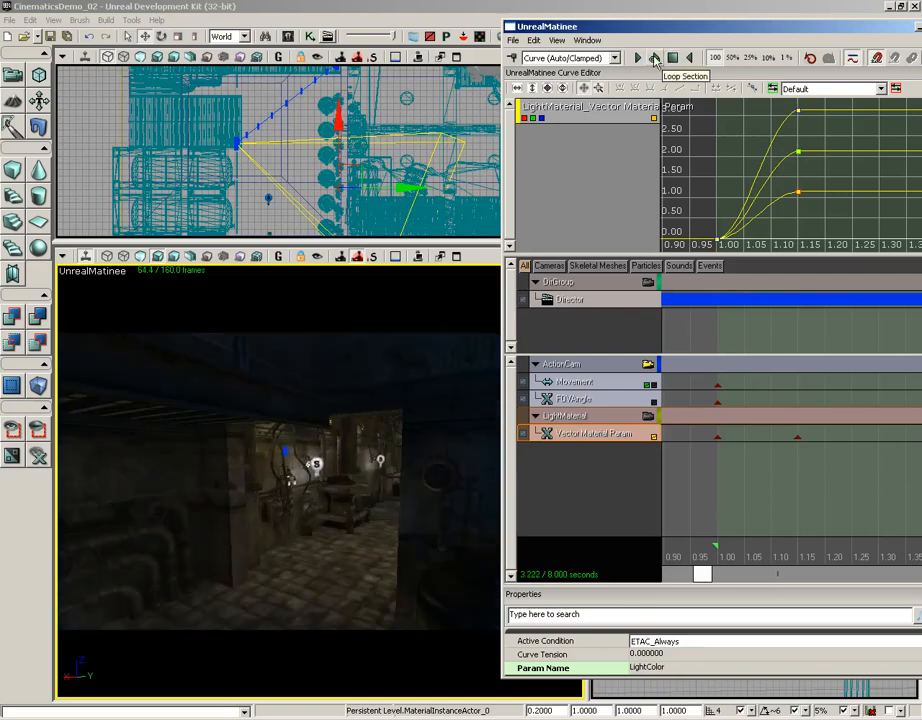
scroll(718, 462, "down", 6)
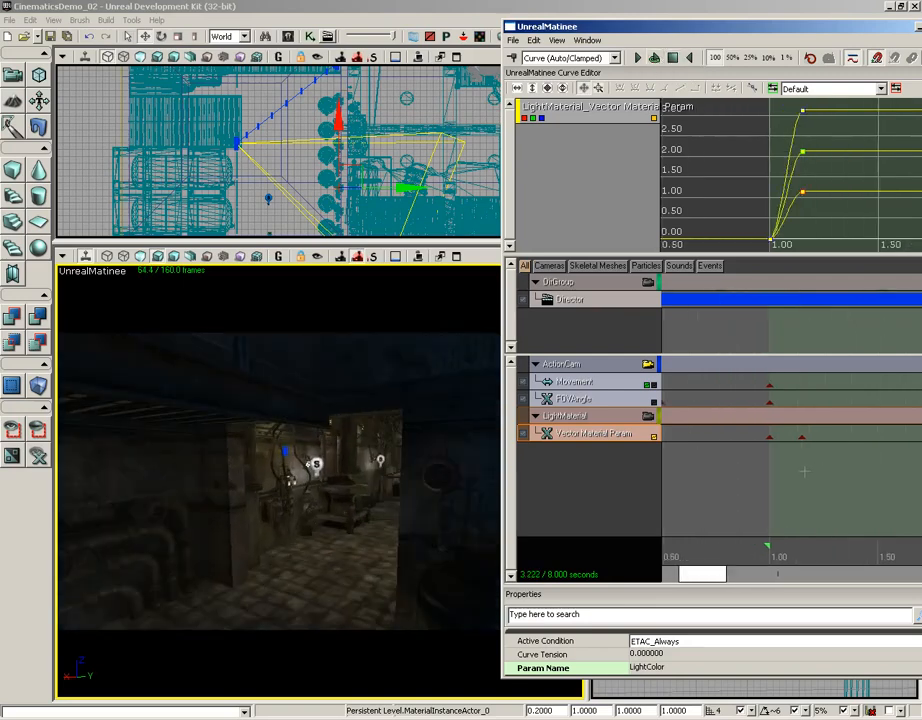
scroll(701, 522, "down", 1)
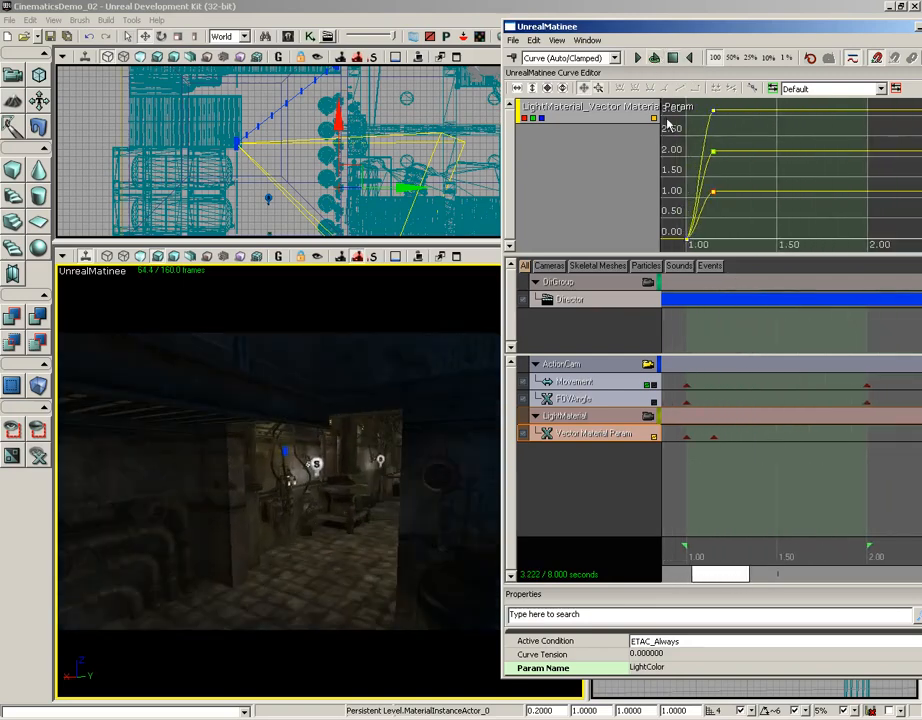
left_click(655, 59)
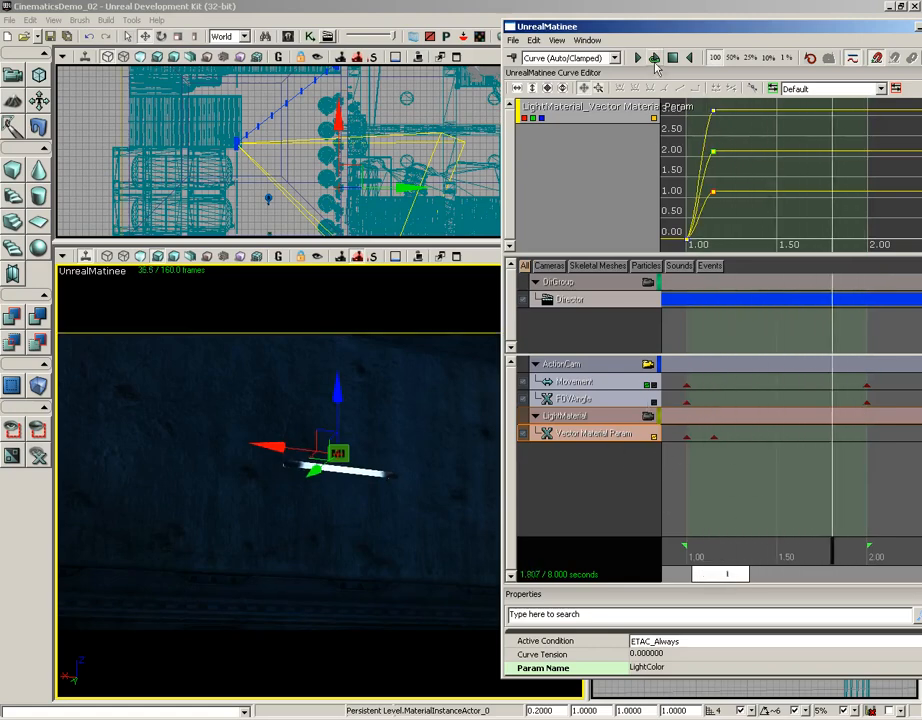
- Stop the looping preview, duplicate the dark Vector Material Param key at 1.00 s and place the copy at 1.20 s
left_click(675, 60)
left_click_drag(750, 548, 716, 547)
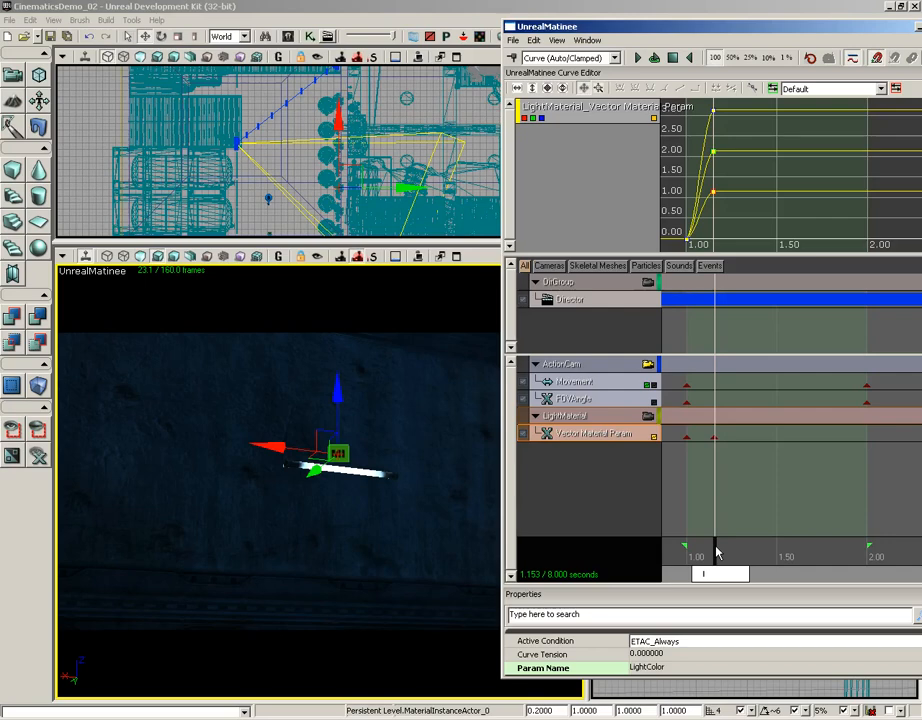
left_click(686, 436)
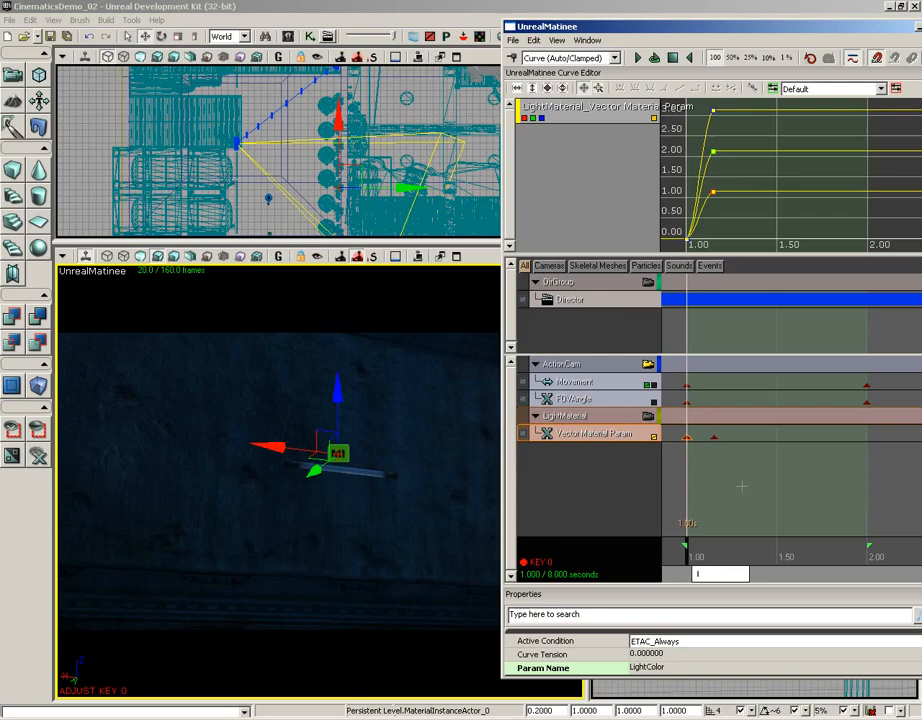
left_click(534, 40)
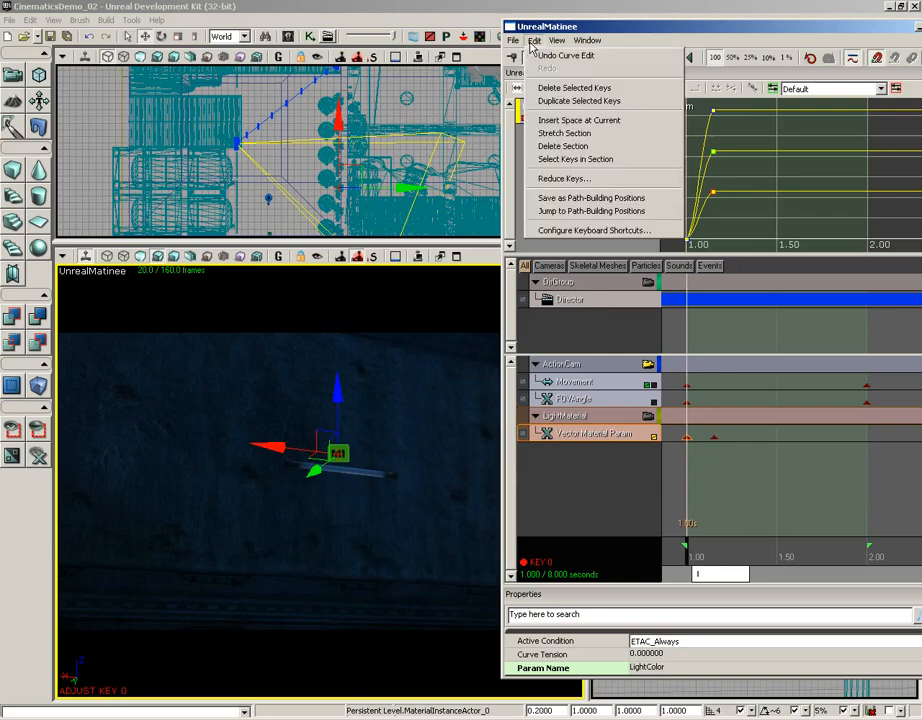
left_click(560, 101)
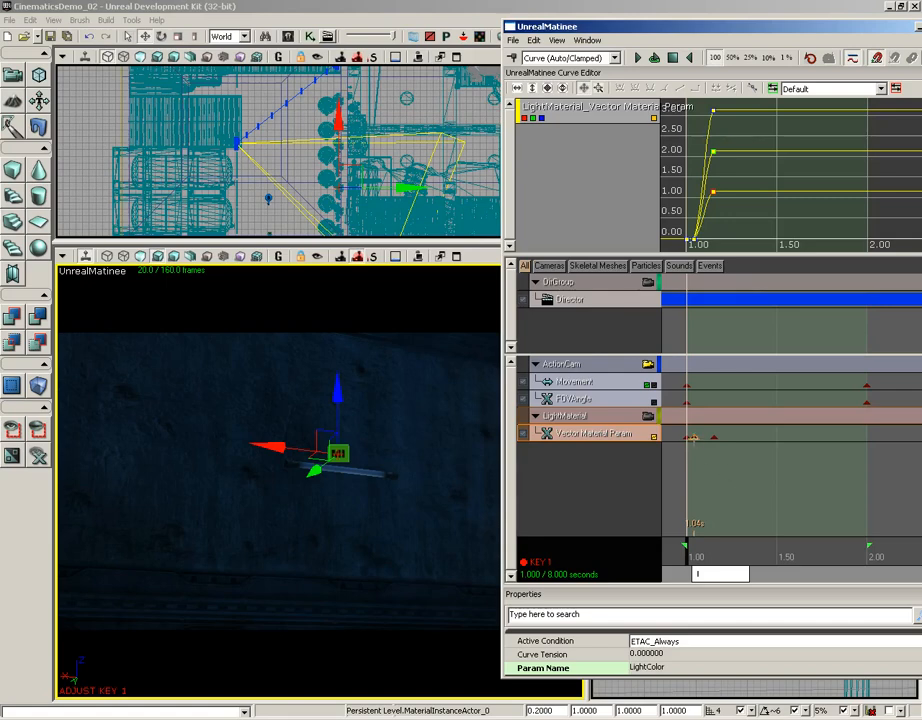
left_click_drag(692, 437, 732, 437)
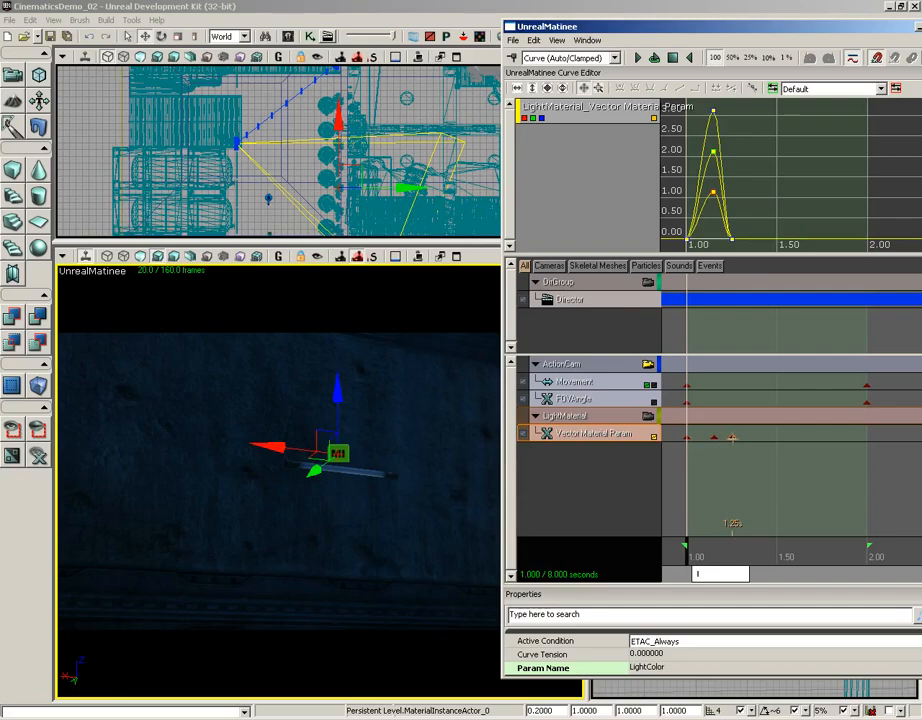
left_click_drag(732, 437, 728, 437)
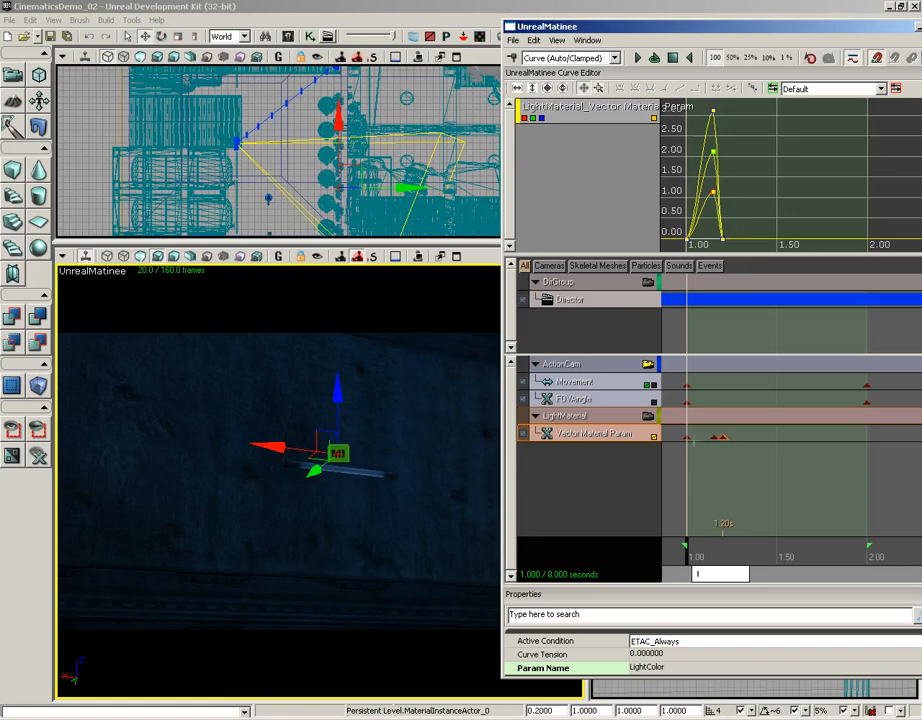
left_click_drag(683, 547, 743, 556)
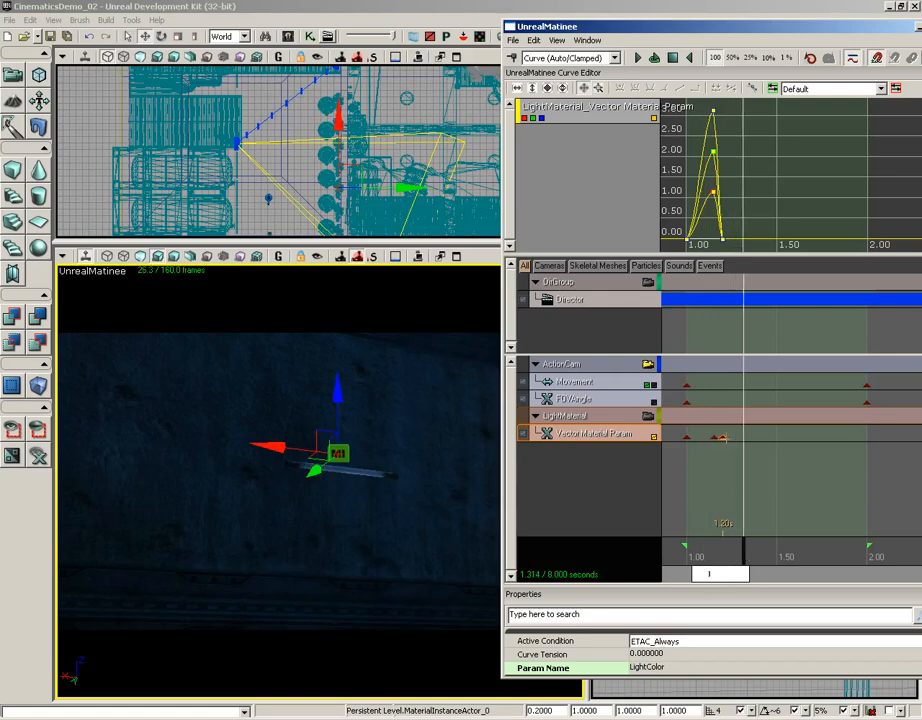
- Duplicate the bright Vector Material Param key at 1.15 s and place the copy at 1.25 s
left_click(715, 437)
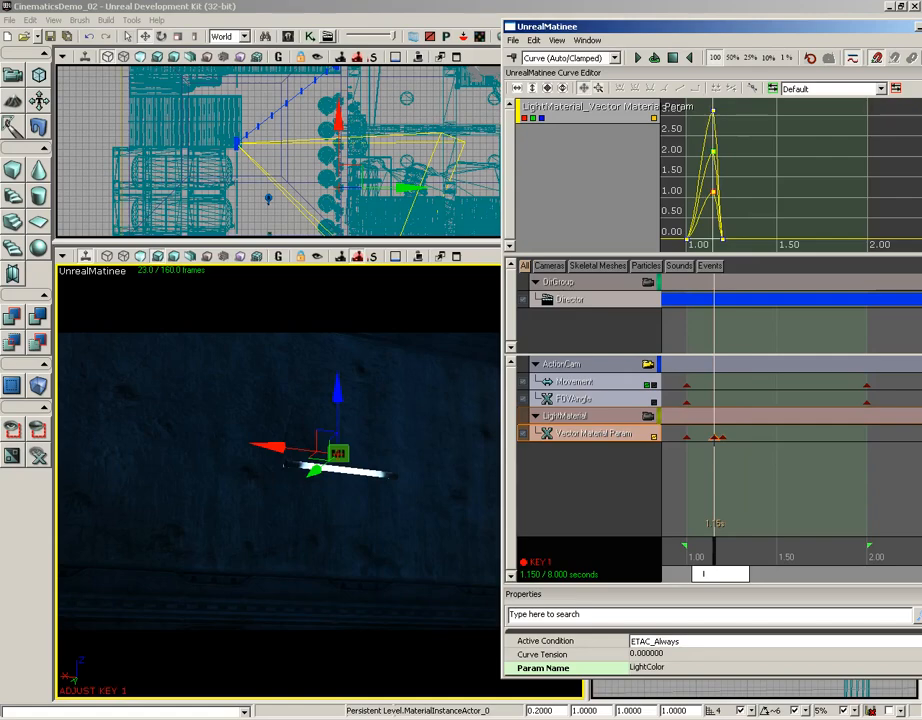
left_click(534, 40)
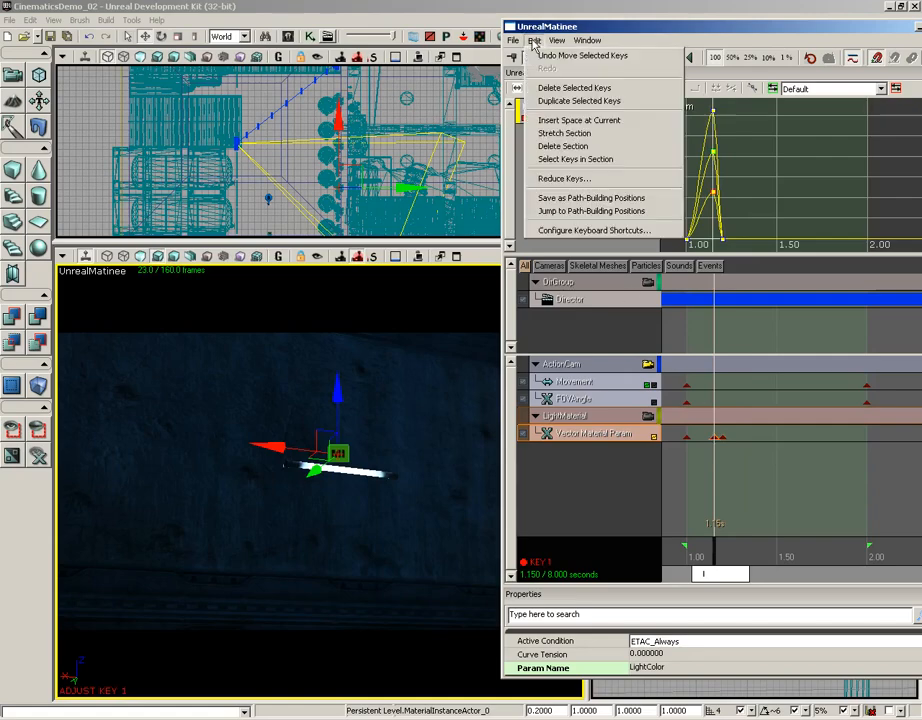
left_click(538, 100)
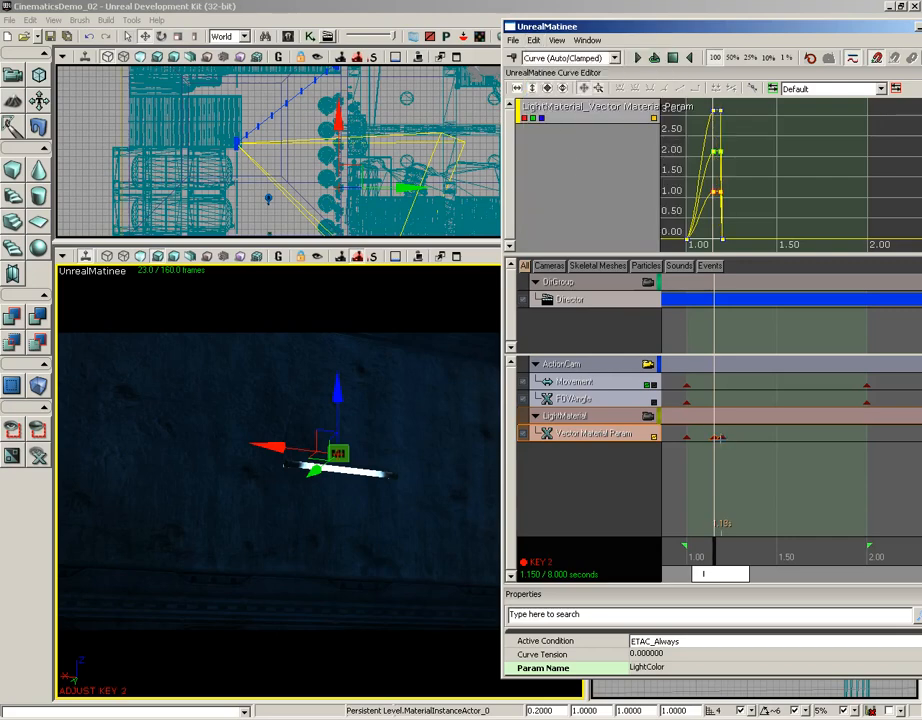
left_click_drag(721, 439, 732, 439, "ctrl")
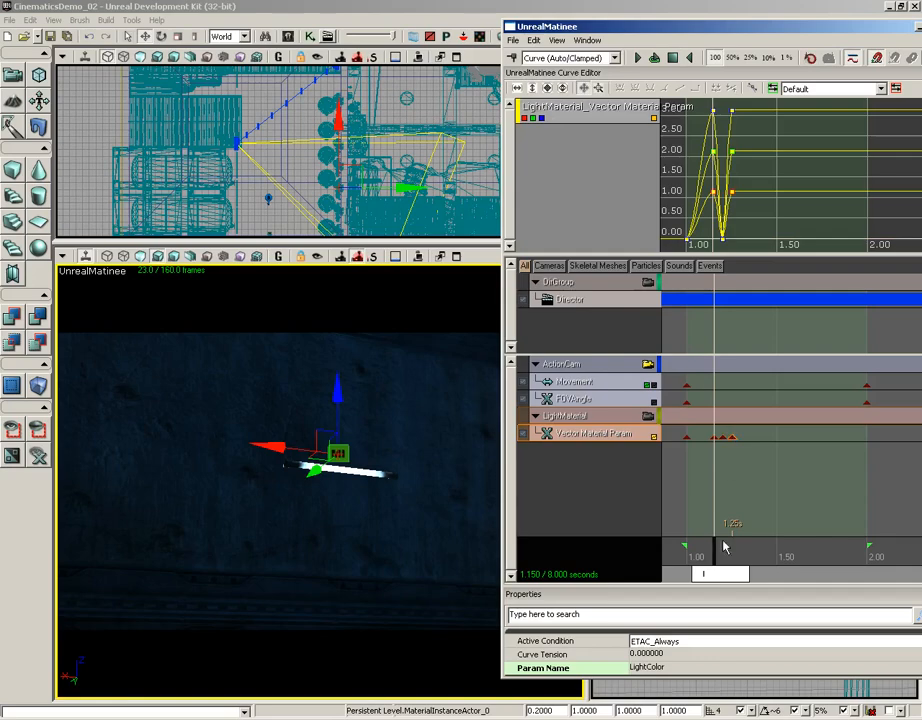
- Preview the light's flicker by looping the 1.00 to 2.00 s section, stopping playback and scrubbing back to about 1.28 s
left_click_drag(725, 546, 686, 547)
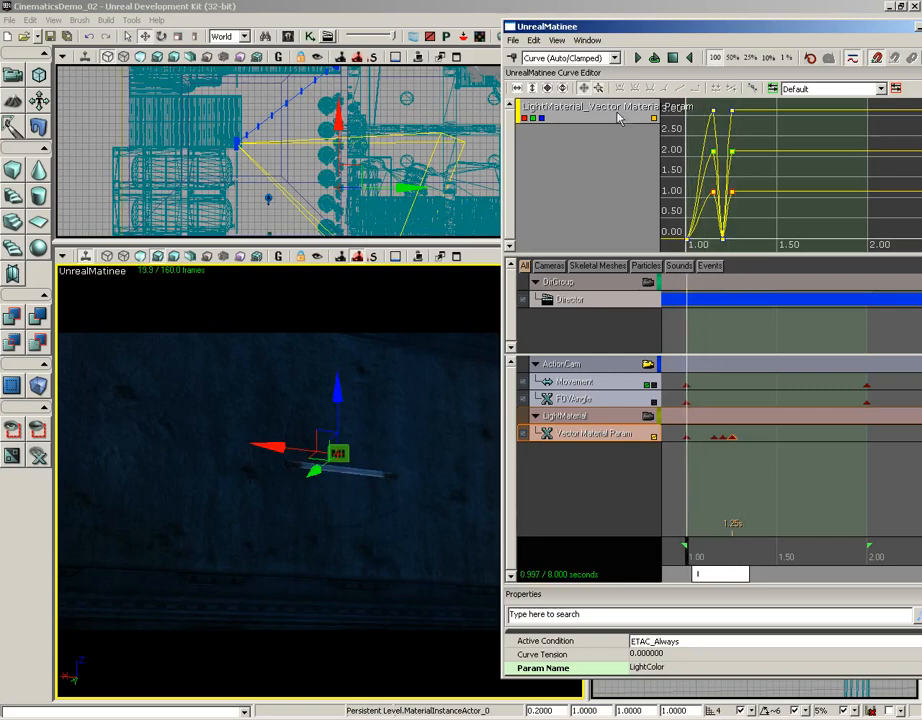
left_click(655, 58)
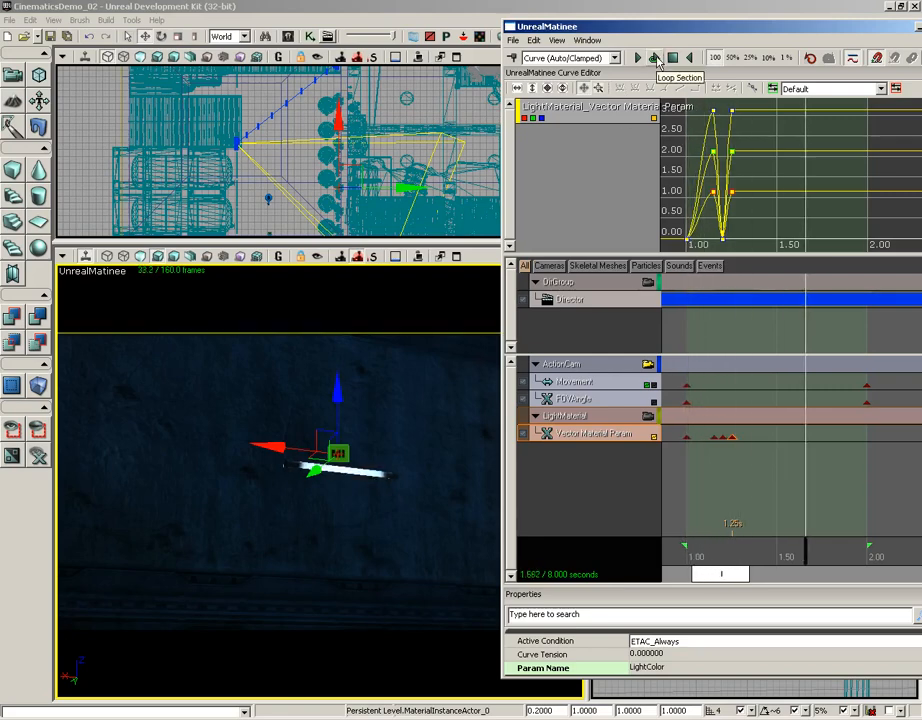
left_click(673, 59)
left_click_drag(778, 549, 739, 553)
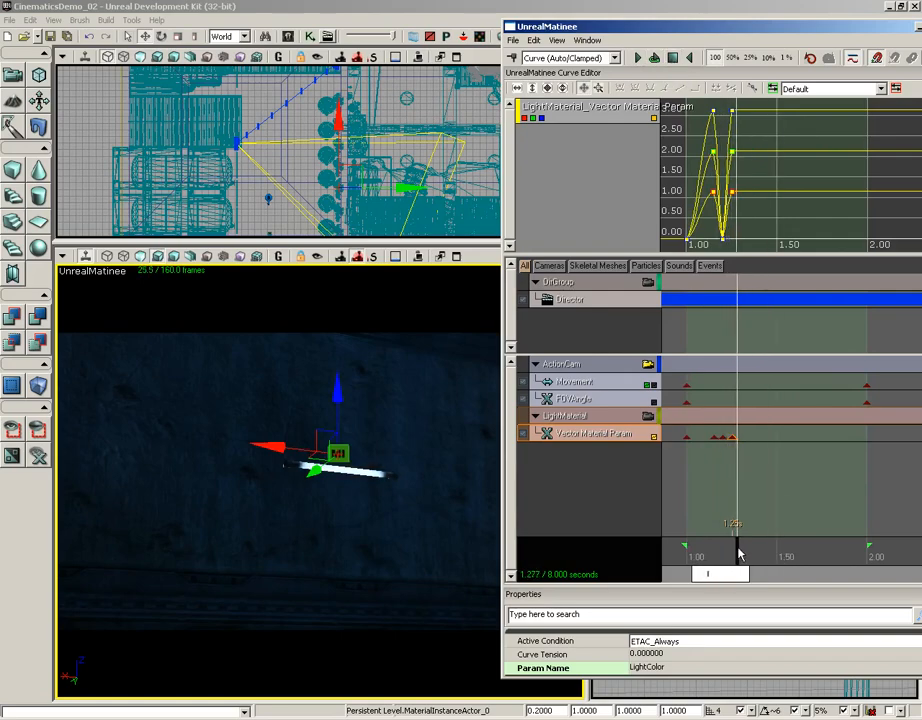
- Duplicate the dark Vector Material Param key at 1.20 s, place the copy at 1.35 s and check the light by scrubbing past it
left_click(722, 437)
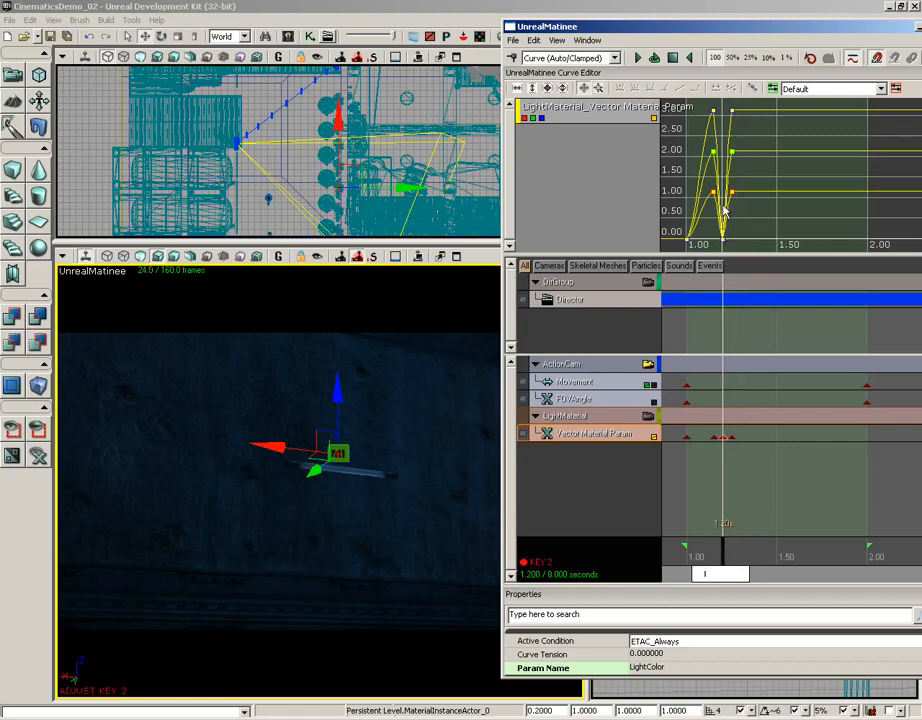
scroll(724, 210, "up", 4)
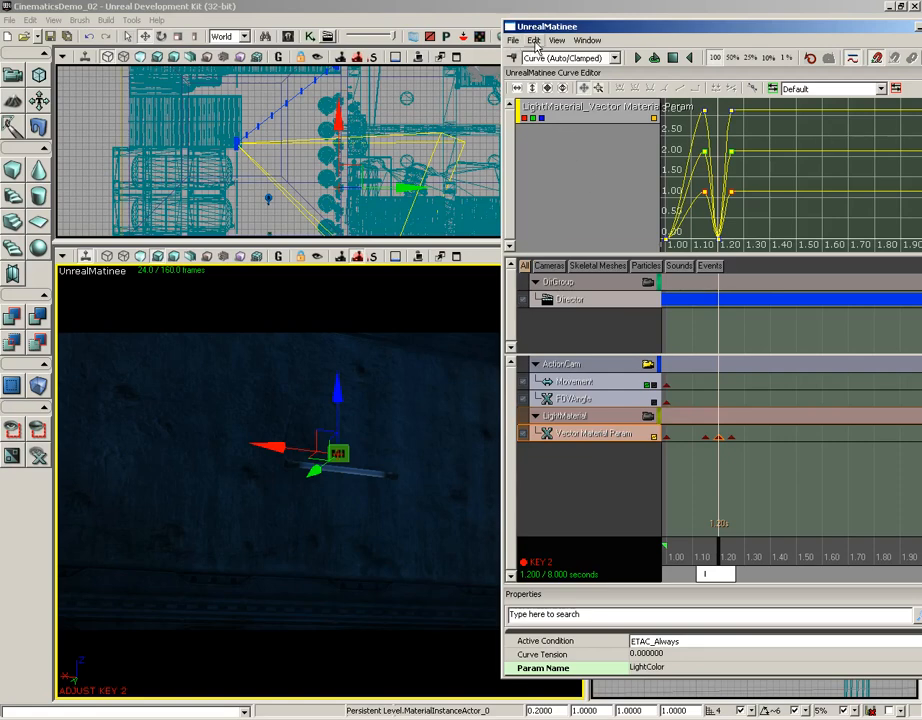
left_click(534, 40)
left_click(566, 100)
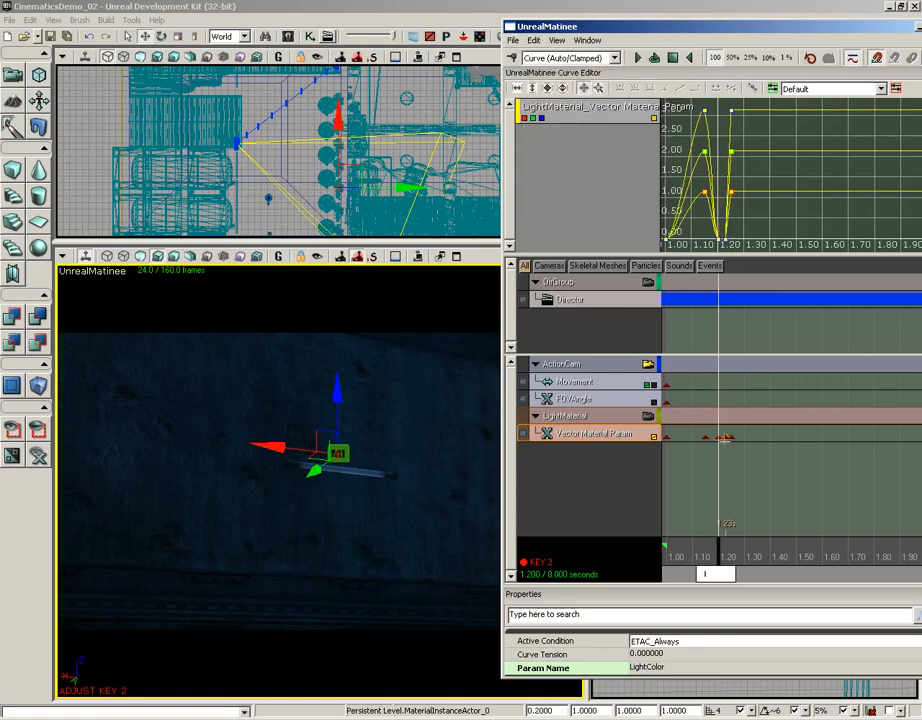
left_click_drag(727, 437, 755, 440, "ctrl")
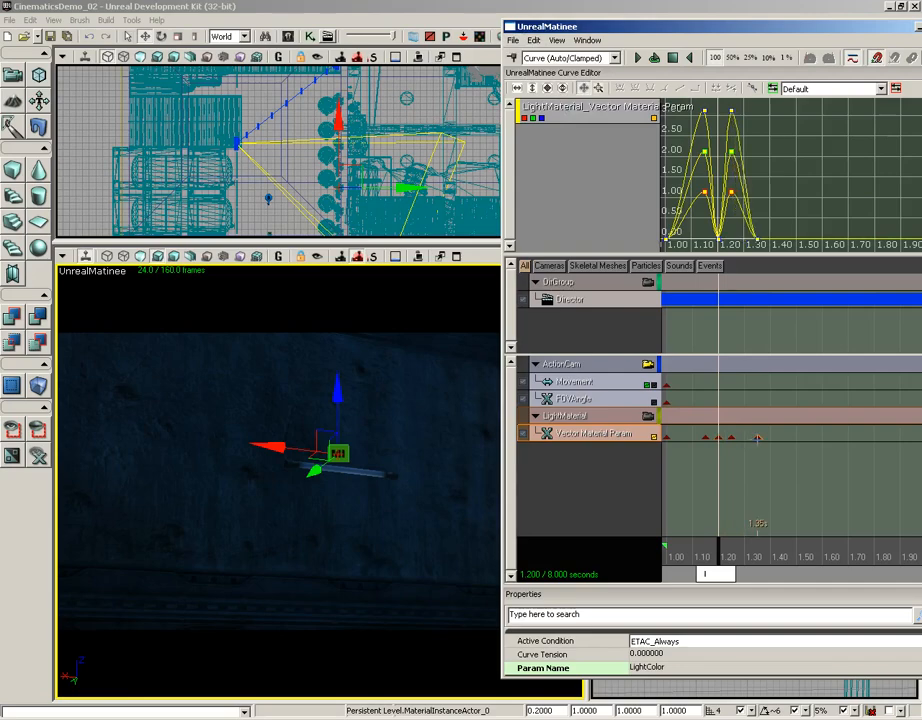
left_click_drag(718, 556, 774, 556)
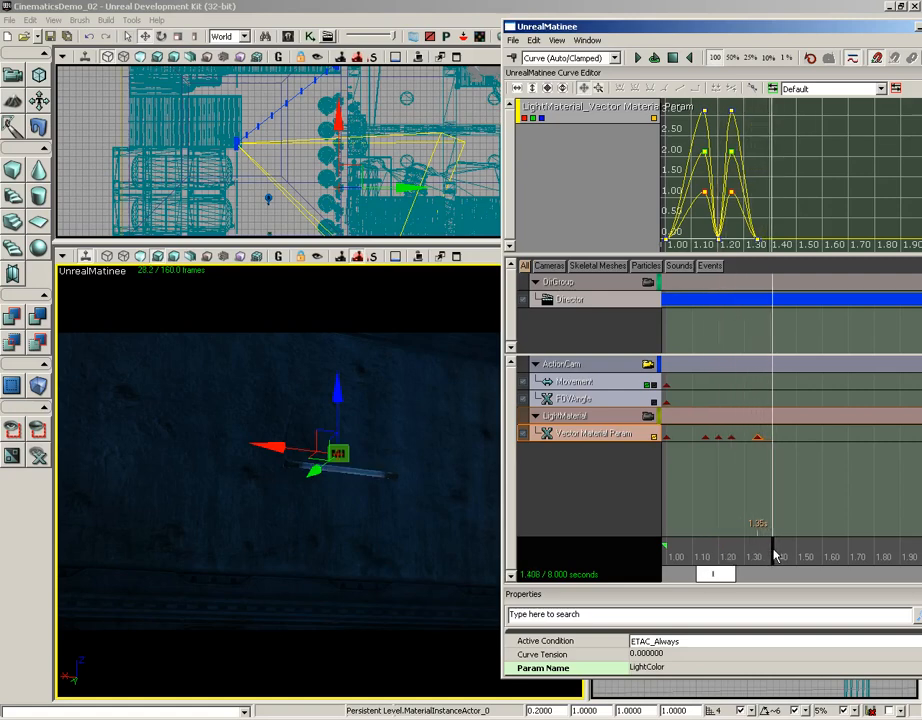
- Duplicate the bright Vector Material Param key at 1.25 s, place the copy at 1.40 s and scrub past it to check
left_click(731, 438)
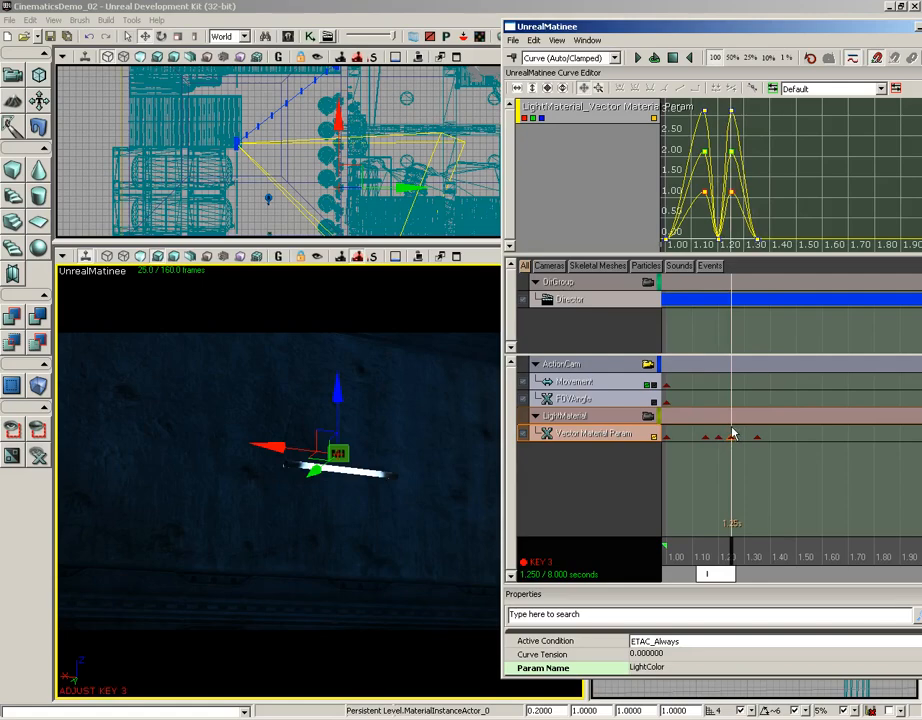
left_click(534, 40)
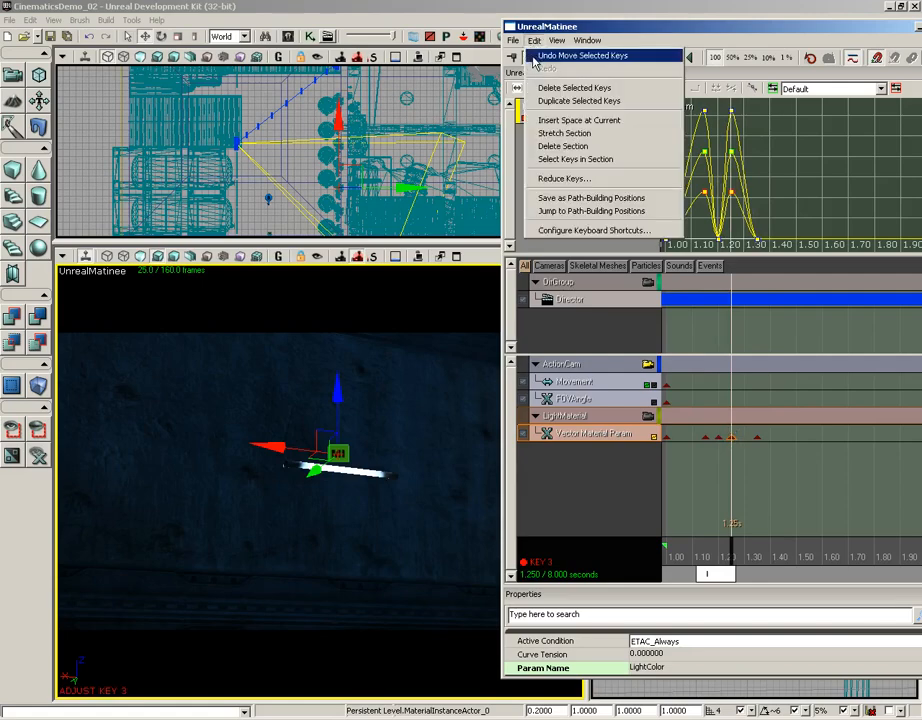
left_click(548, 100)
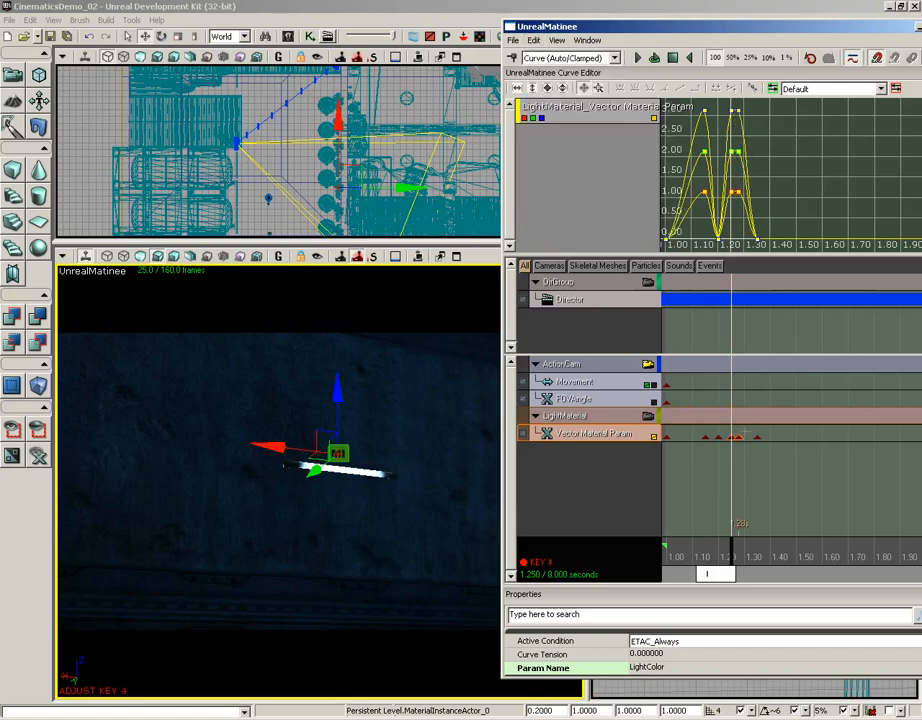
left_click_drag(736, 438, 770, 438)
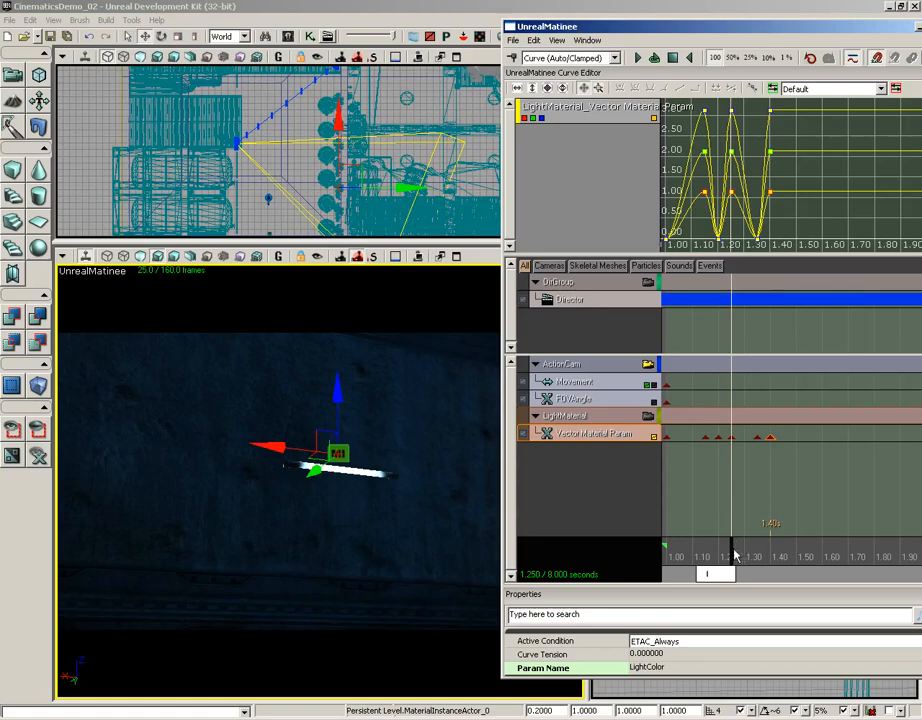
left_click_drag(731, 548, 790, 556)
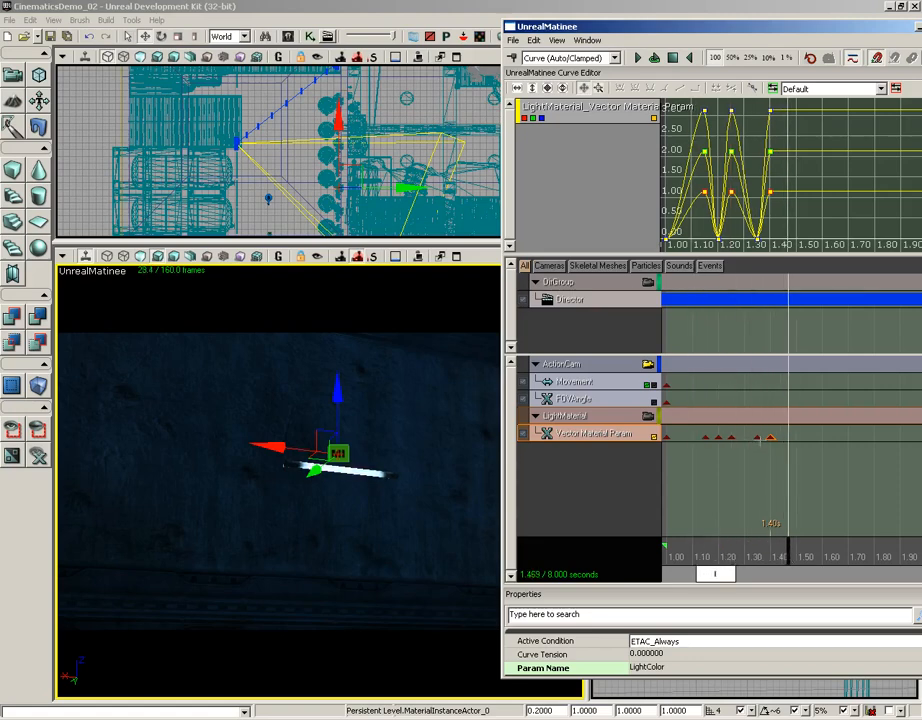
- Duplicate the dark Vector Material Param key at 1.35 s and place the copy at 1.50 s
left_click(759, 438)
left_click(534, 40)
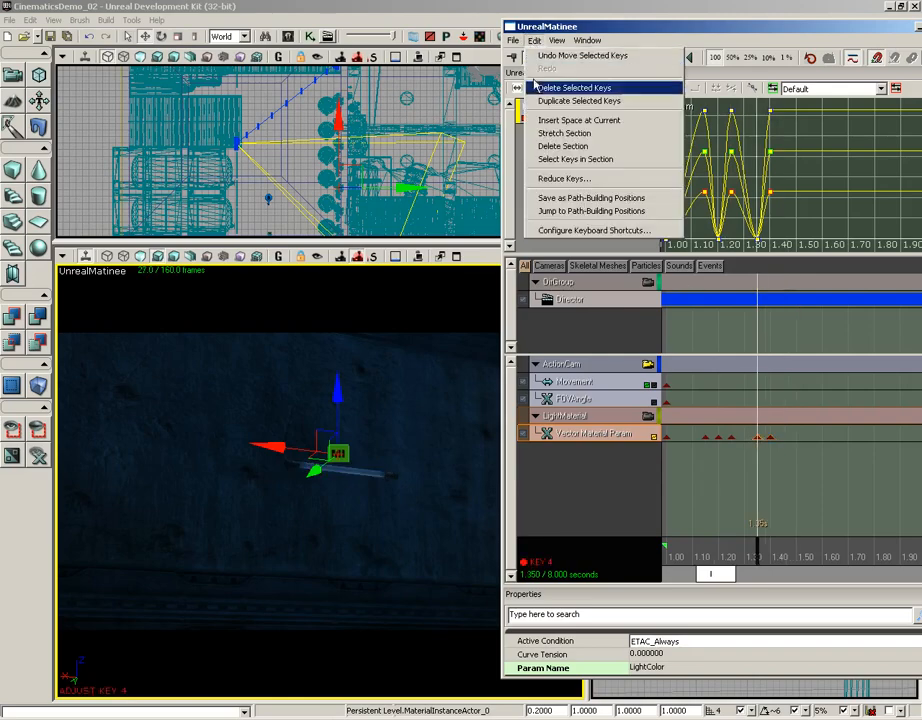
left_click(560, 101)
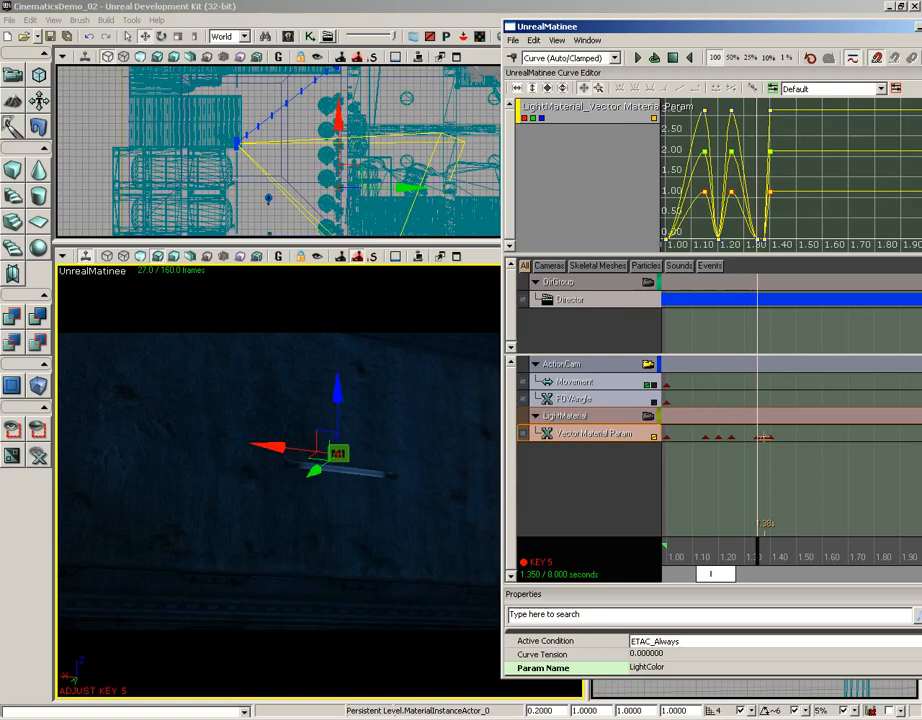
left_click_drag(763, 438, 797, 438, "ctrl")
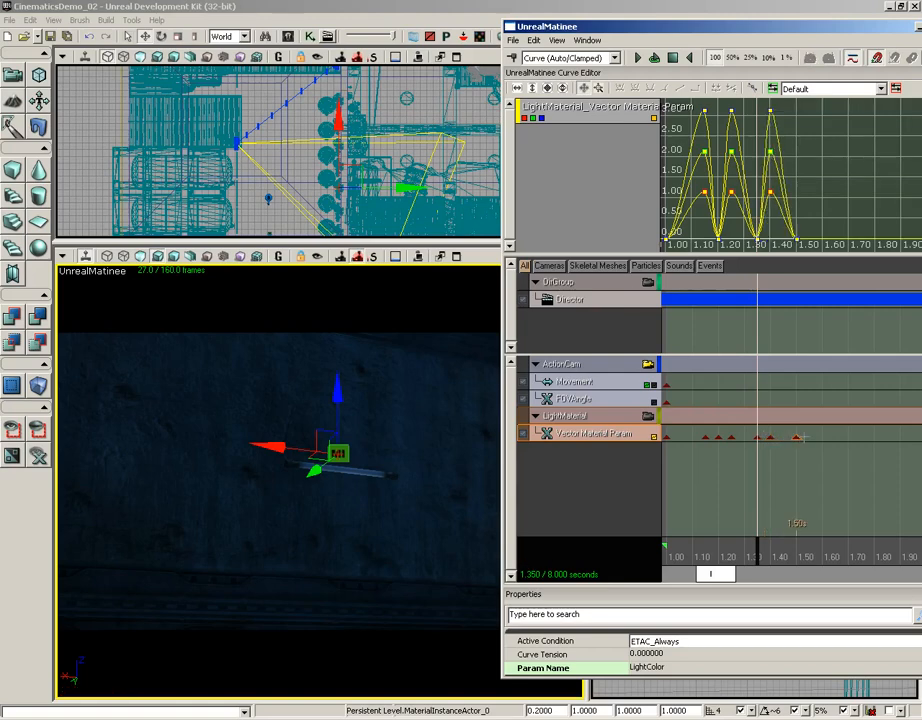
- Duplicate the bright Vector Material Param key at 1.40 s and place the copy at 1.60 s
left_click(771, 438)
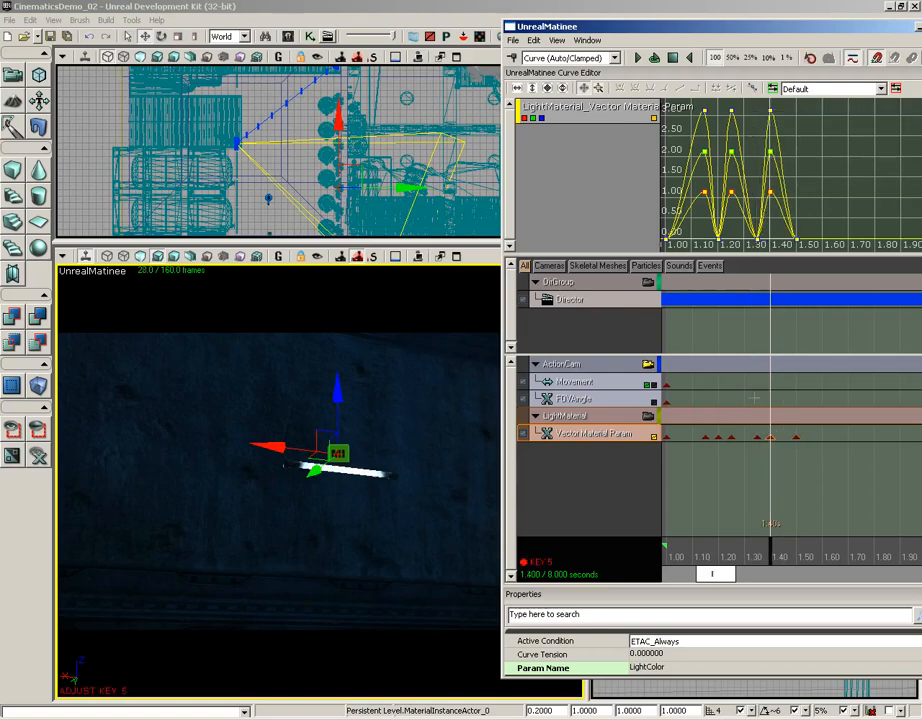
left_click(513, 40)
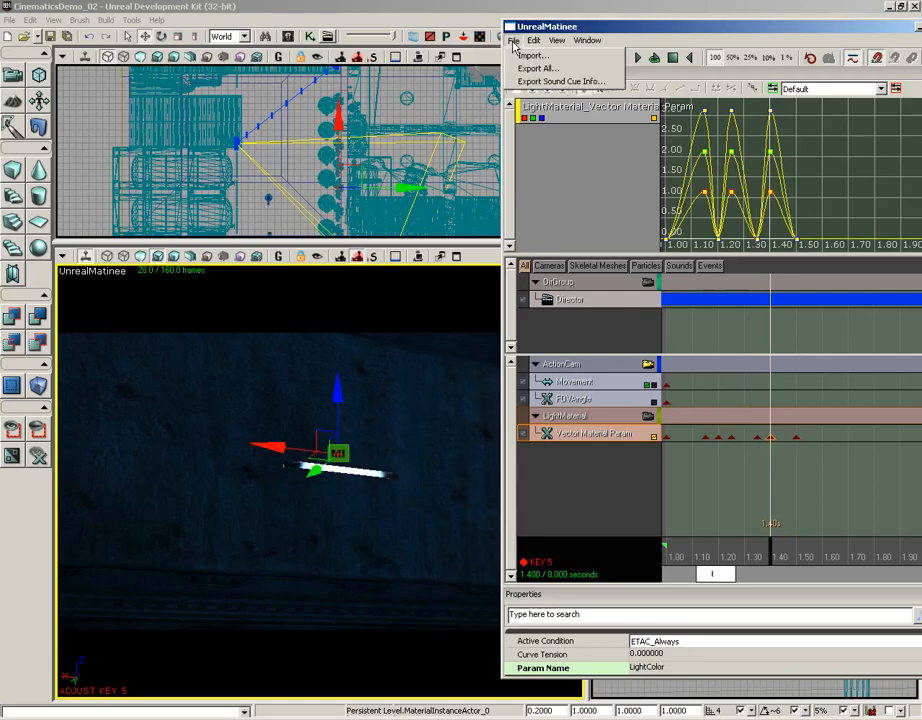
left_click(560, 101)
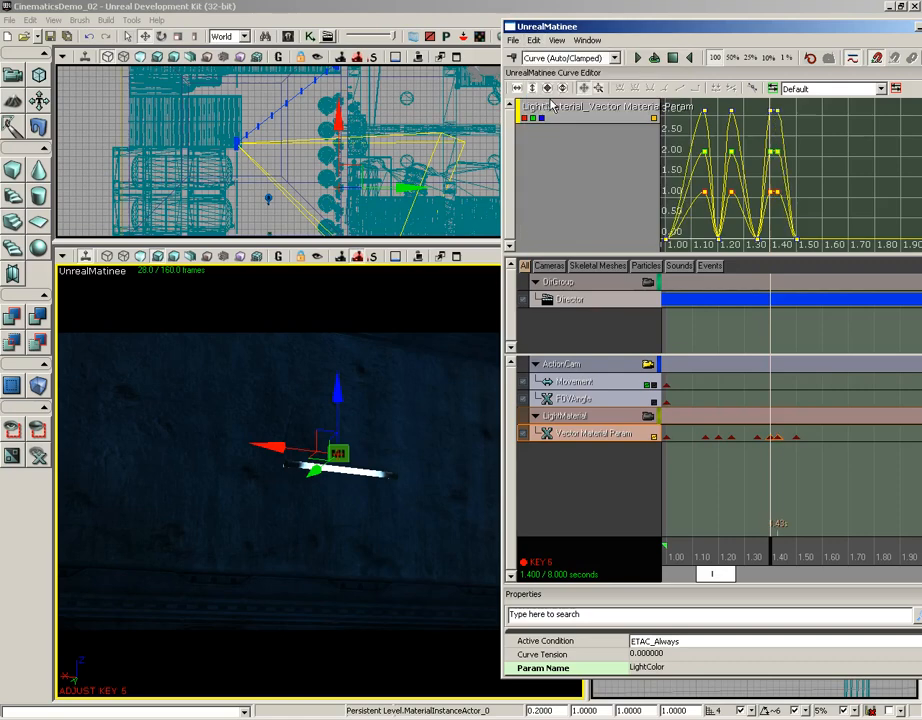
left_click_drag(775, 438, 823, 438, "ctrl")
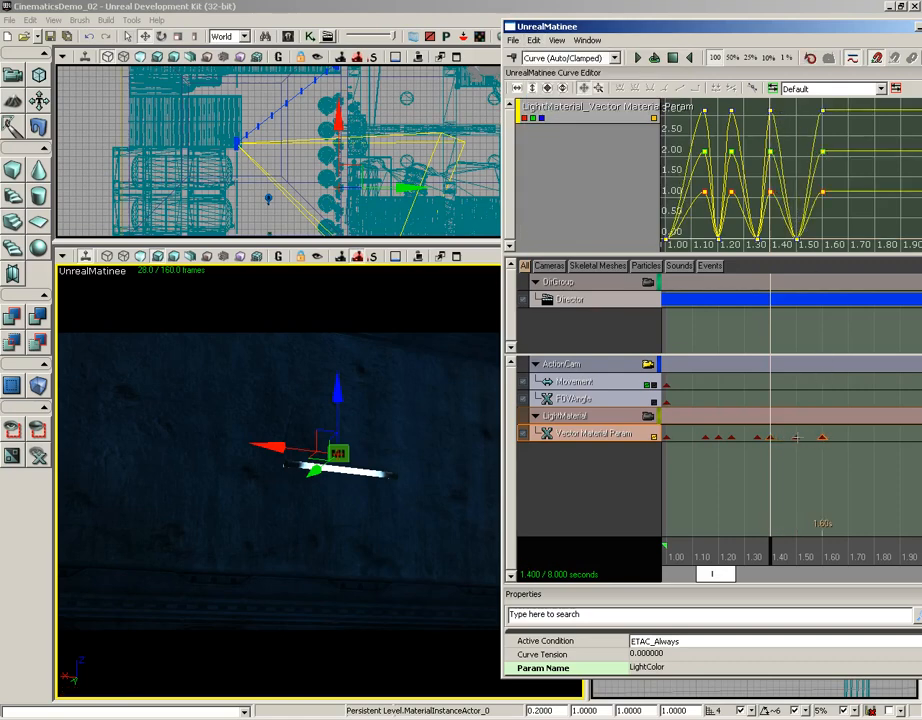
- Duplicate the dark Vector Material Param key at 1.50 s and place the copy at 1.65 s
left_click(797, 438)
left_click(534, 41)
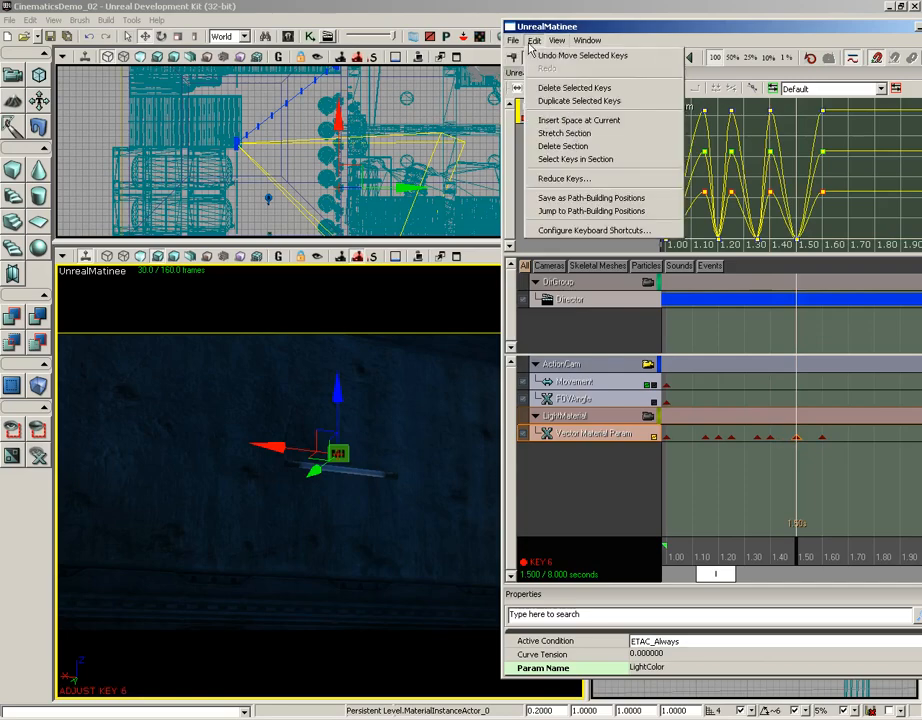
left_click(575, 101)
left_click_drag(797, 438, 845, 440, "ctrl")
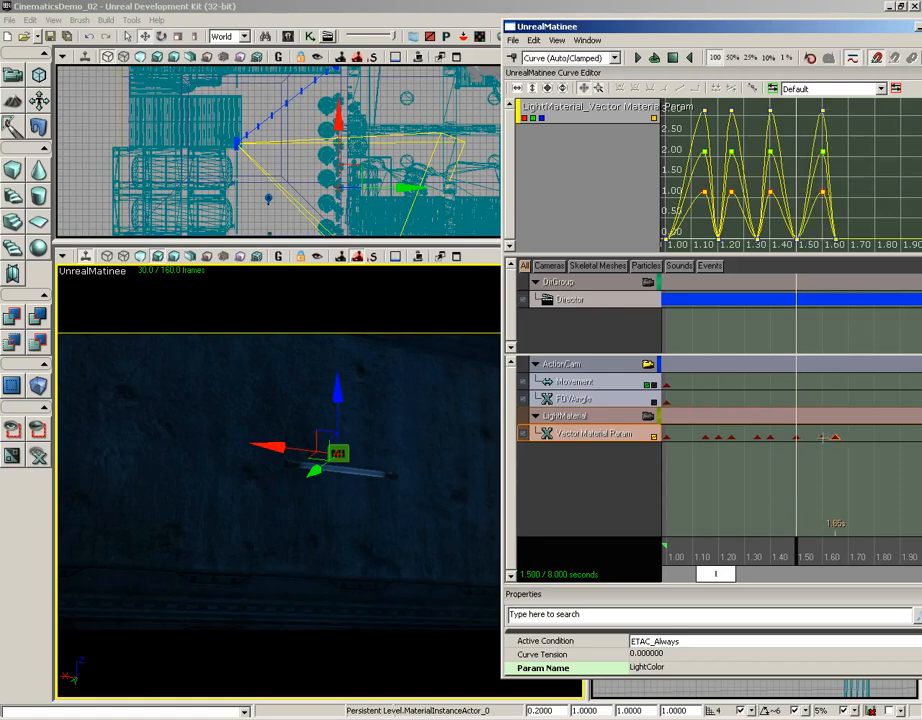
- Duplicate the bright Vector Material Param key at 1.60 s and place the copy at 1.70 s
left_click(822, 437)
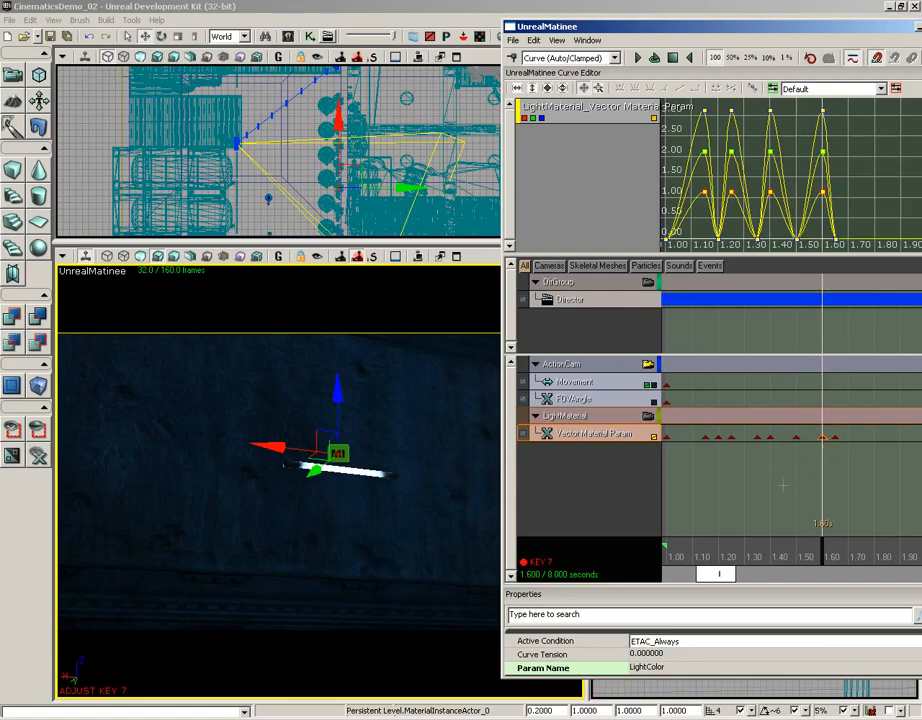
left_click(534, 40)
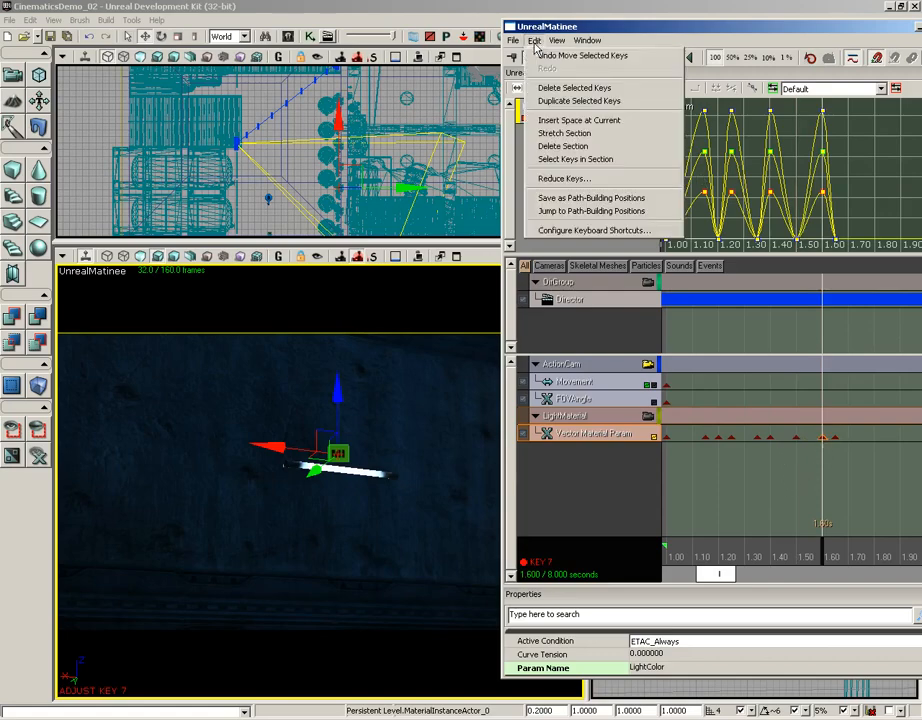
left_click(565, 100)
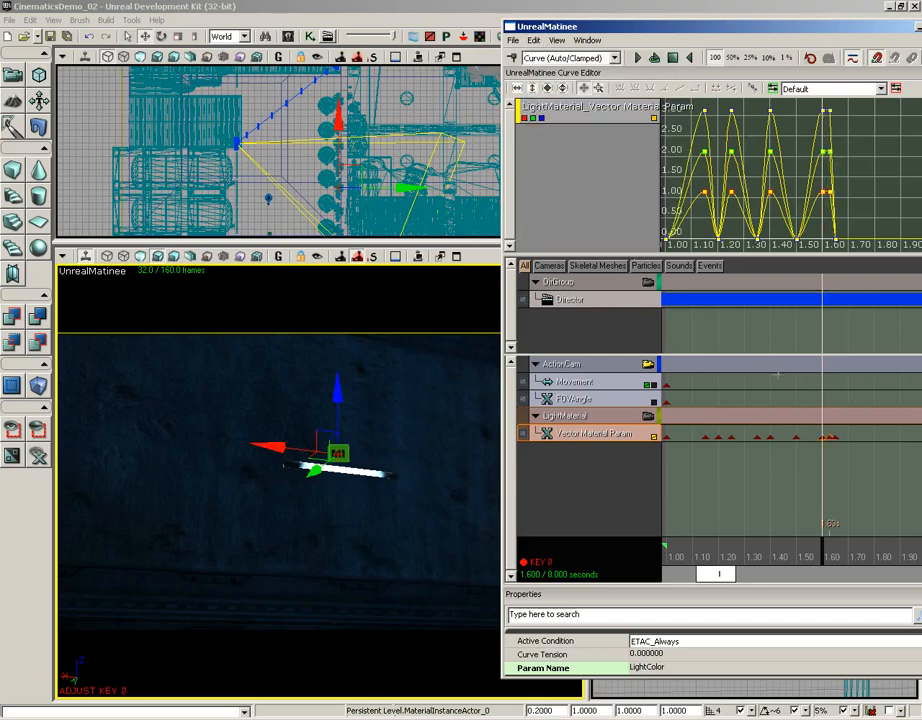
left_click_drag(829, 437, 849, 437, "ctrl")
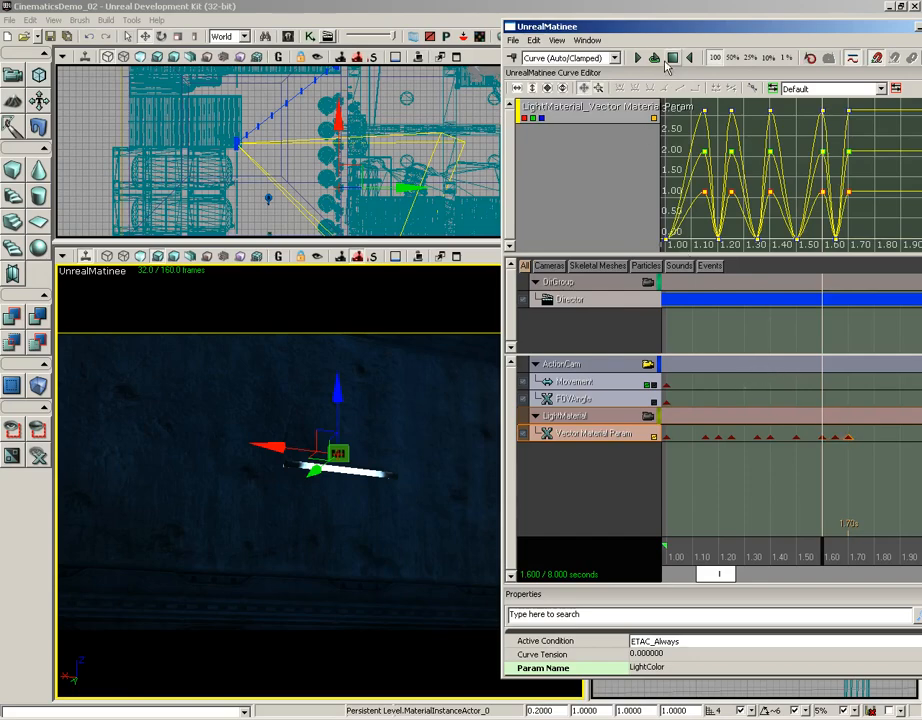
- Preview the light flicker in a section loop, then enable Game View in the perspective viewport and play the sequence
left_click(653, 58)
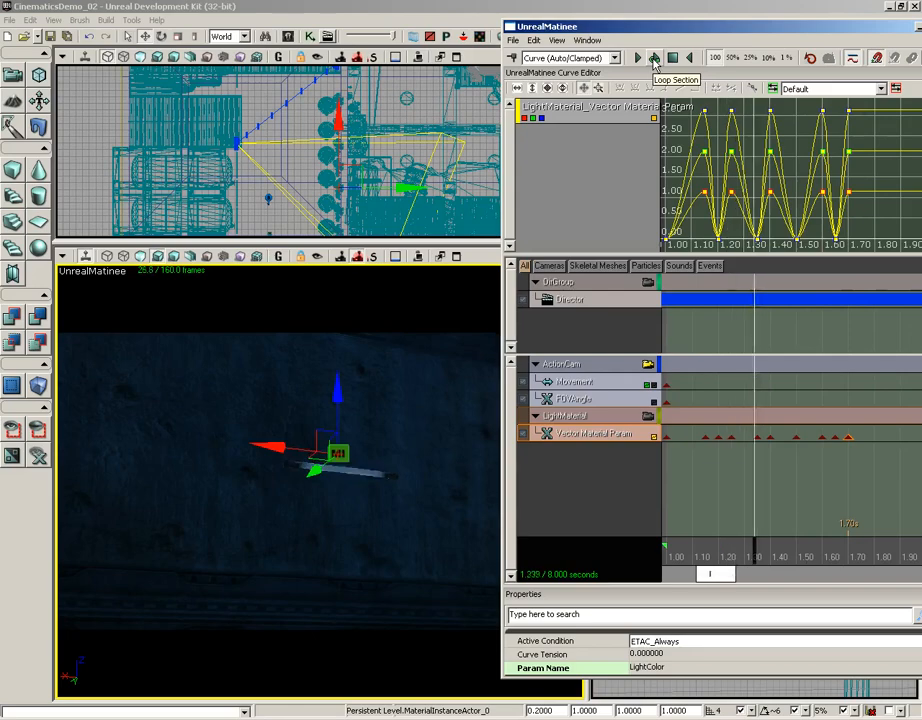
left_click(674, 59)
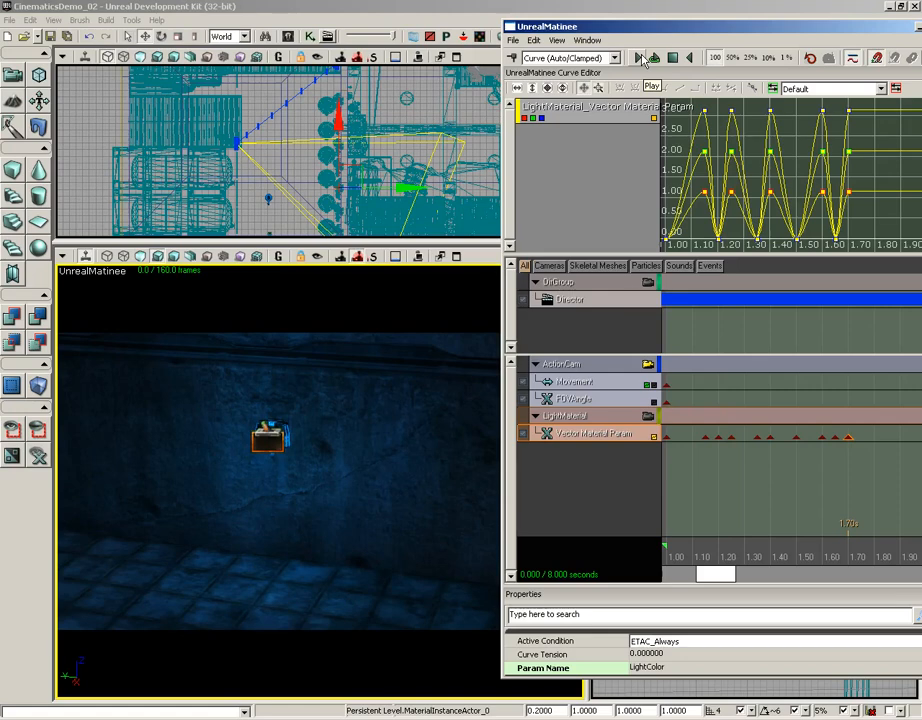
left_click(278, 257)
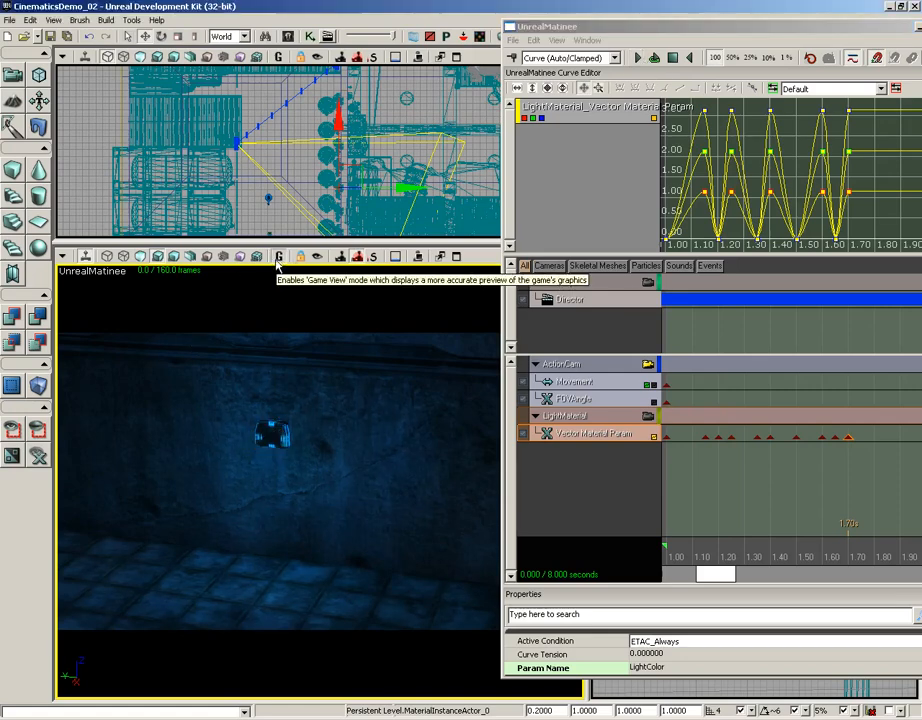
left_click(636, 58)
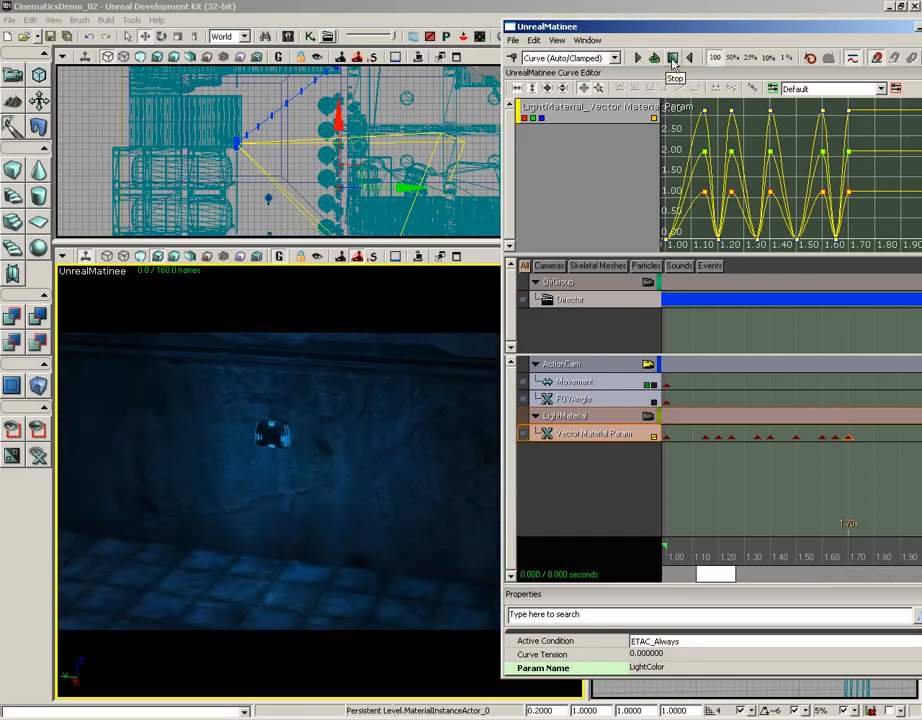
- Close the Matinee editor and return to the fluorescent light in the level's perspective view
left_click_drag(770, 29, 586, 29)
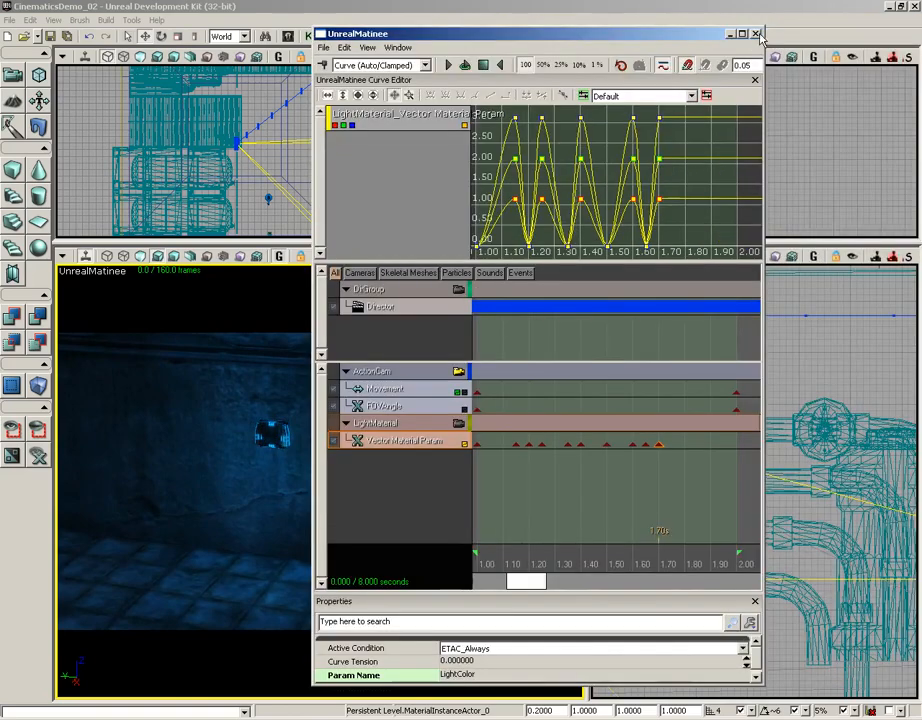
left_click(754, 27)
right_click_drag(187, 385, 361, 452)
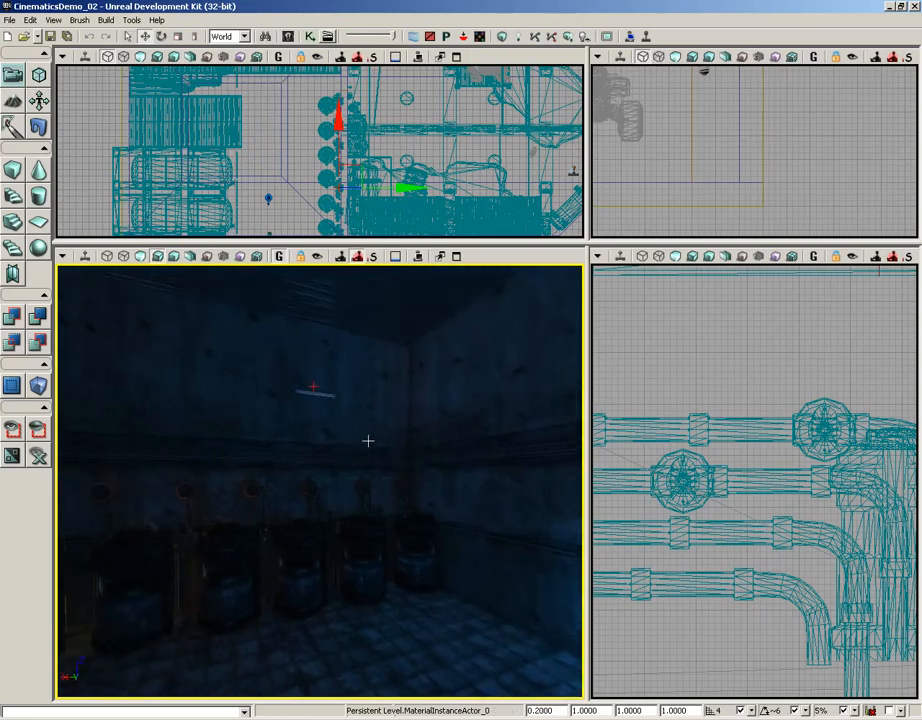